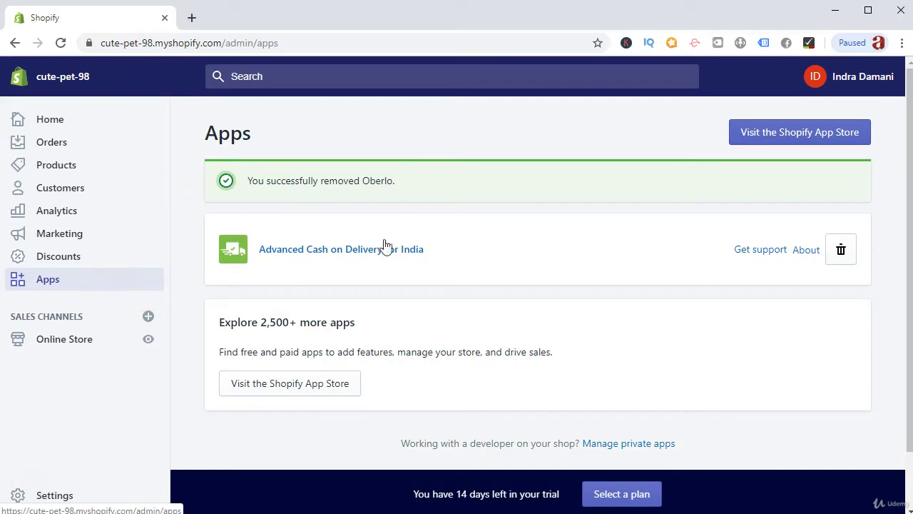
Step: Open the Shopify App Store from the store's apps page and search it for oberlo
{"action": "left_click", "coordinate": [782, 140]}
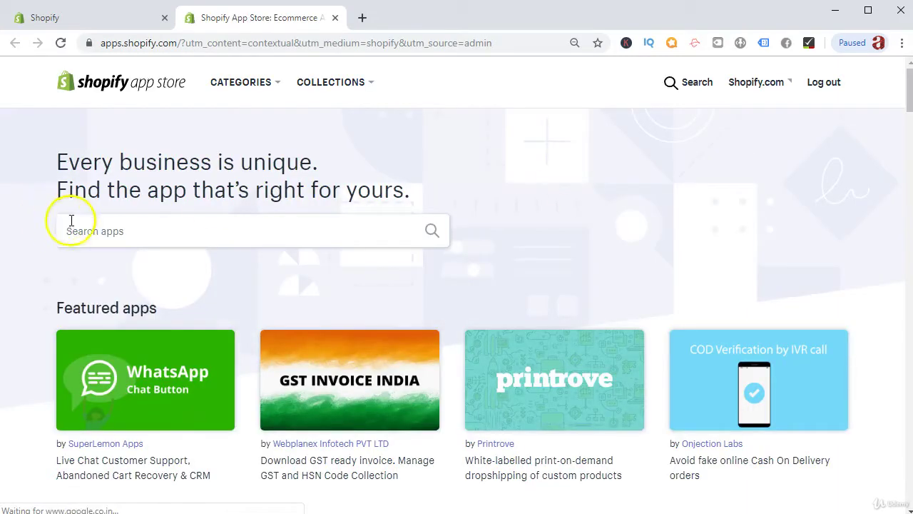
{"action": "left_click", "coordinate": [134, 227]}
{"action": "type", "text": "oberlo"}
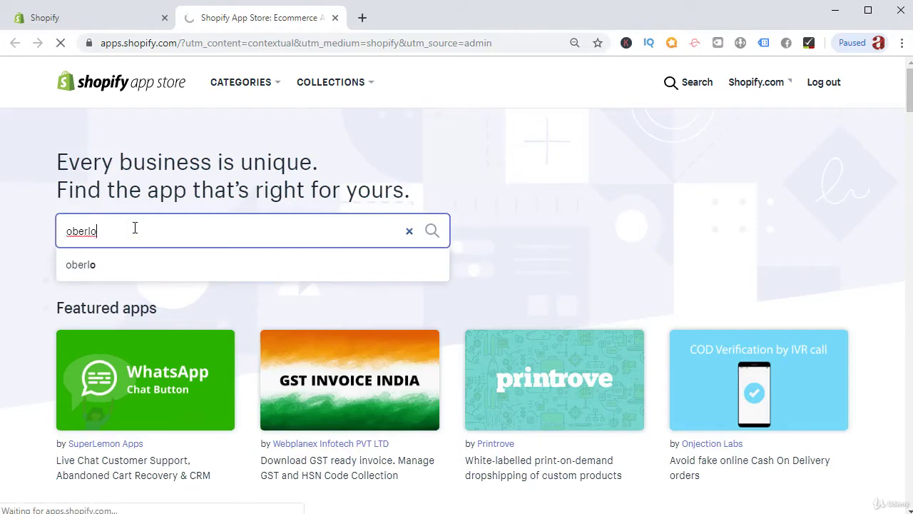
{"action": "key", "text": "Return"}
Step: Add the Oberlo app to the store and approve its installation
{"action": "left_click", "coordinate": [335, 324]}
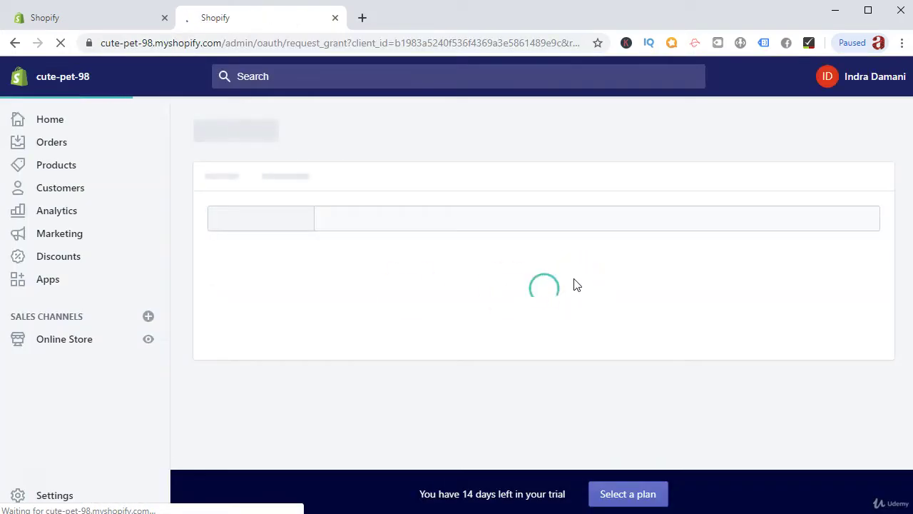
{"action": "scroll", "coordinate": [592, 276], "scroll_direction": "down", "scroll_amount": 4}
{"action": "left_click", "coordinate": [748, 364]}
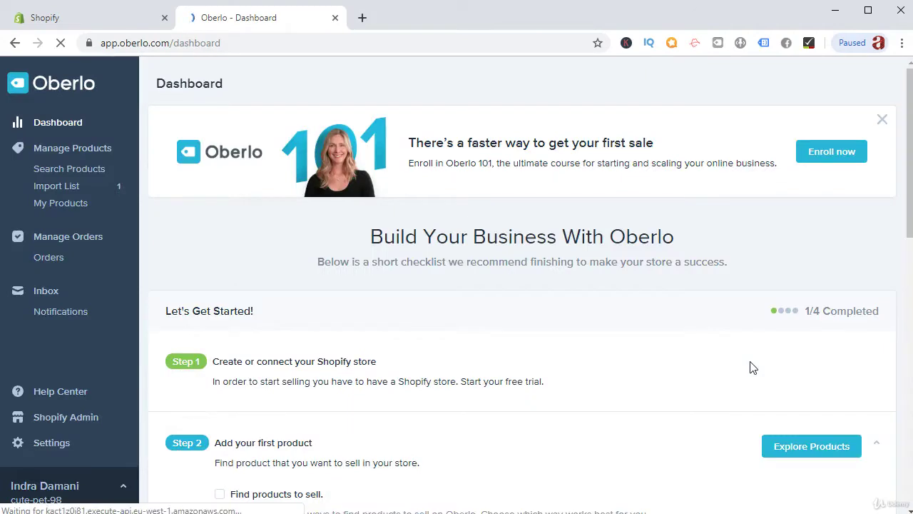
Step: Look over the Oberlo dashboard's getting-started checklist and open the account's payment plans
{"action": "scroll", "coordinate": [214, 171], "scroll_direction": "down", "scroll_amount": 1}
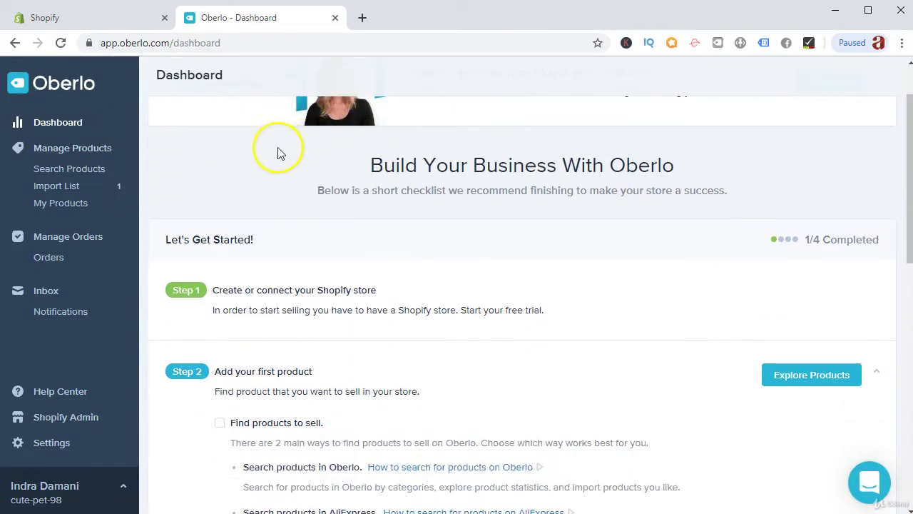
{"action": "left_click", "coordinate": [88, 121]}
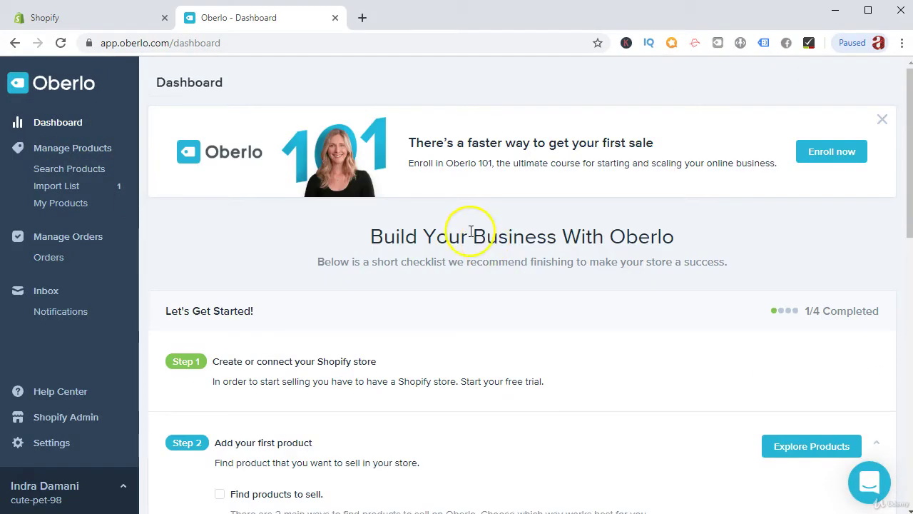
{"action": "scroll", "coordinate": [402, 219], "scroll_direction": "down", "scroll_amount": 2}
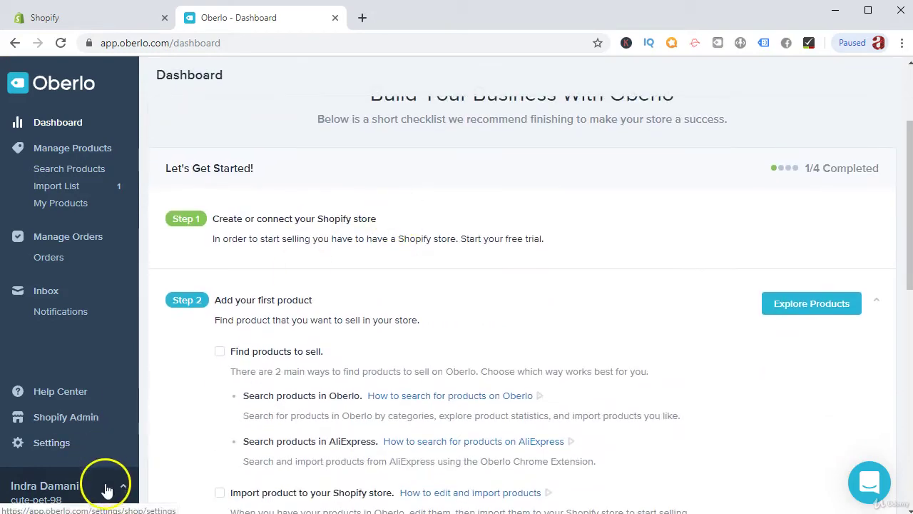
{"action": "left_click", "coordinate": [87, 491]}
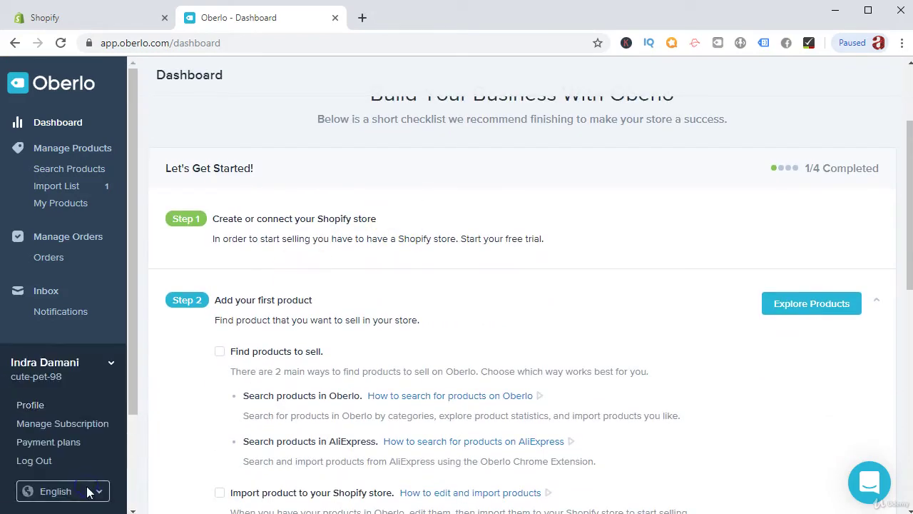
{"action": "left_click", "coordinate": [37, 443]}
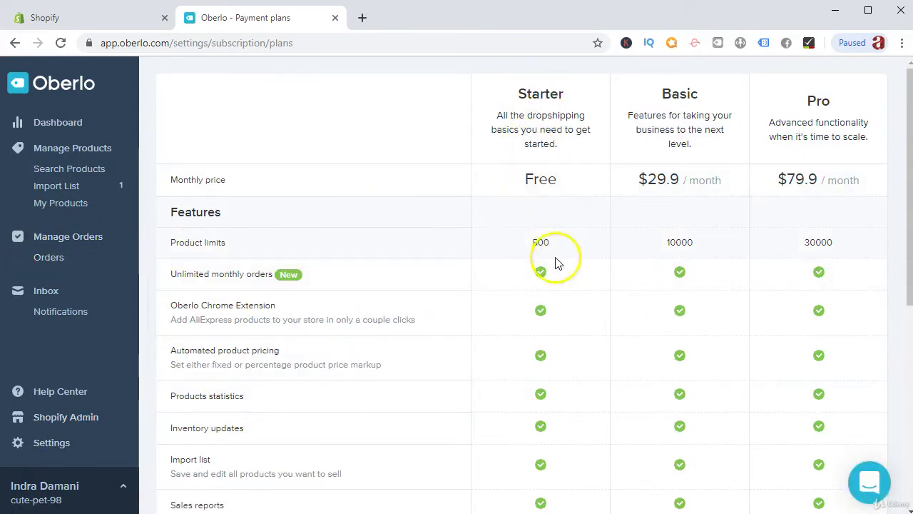
Step: Examine the Starter plan's product limit and the feature rows for unlimited monthly orders and the Oberlo Chrome Extension
{"action": "left_click", "coordinate": [523, 250]}
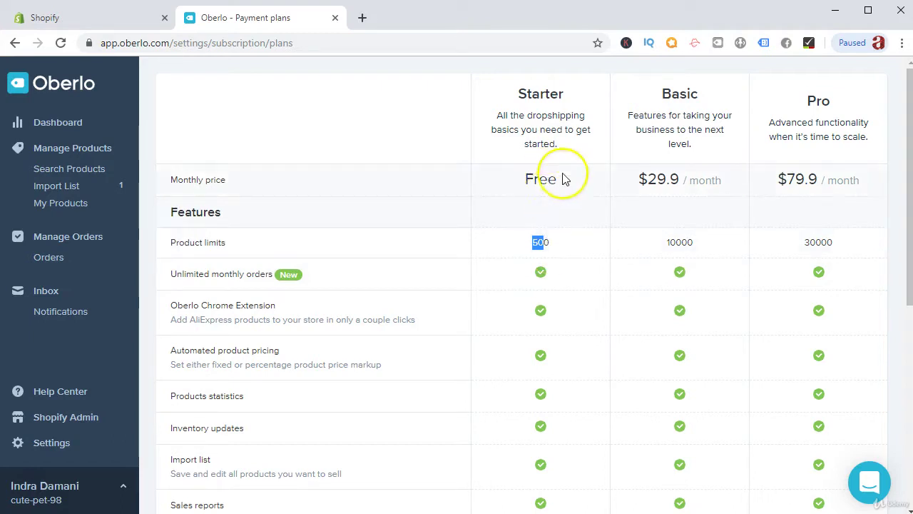
{"action": "scroll", "coordinate": [564, 174], "scroll_direction": "down", "scroll_amount": 1}
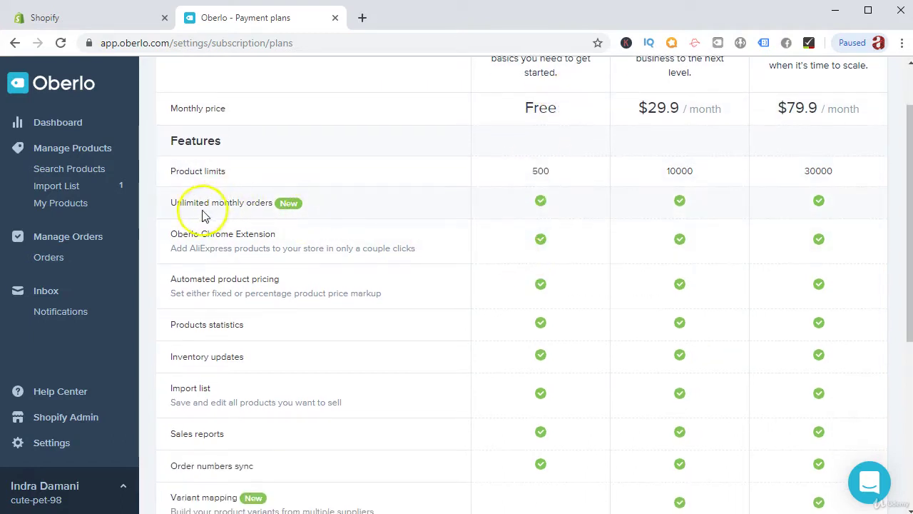
{"action": "left_click_drag", "start_coordinate": [186, 203], "coordinate": [474, 202]}
{"action": "scroll", "coordinate": [452, 253], "scroll_direction": "down", "scroll_amount": 2}
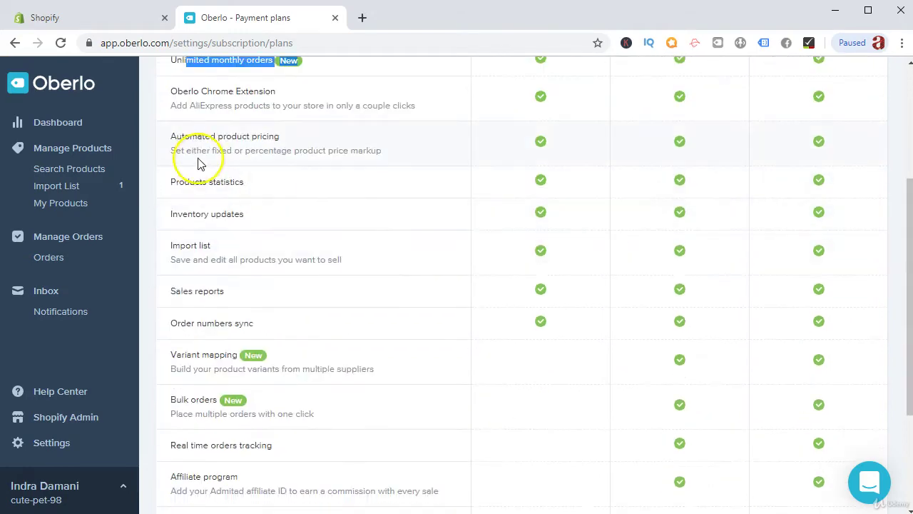
{"action": "scroll", "coordinate": [183, 163], "scroll_direction": "up", "scroll_amount": 1}
{"action": "left_click_drag", "start_coordinate": [215, 163], "coordinate": [418, 178]}
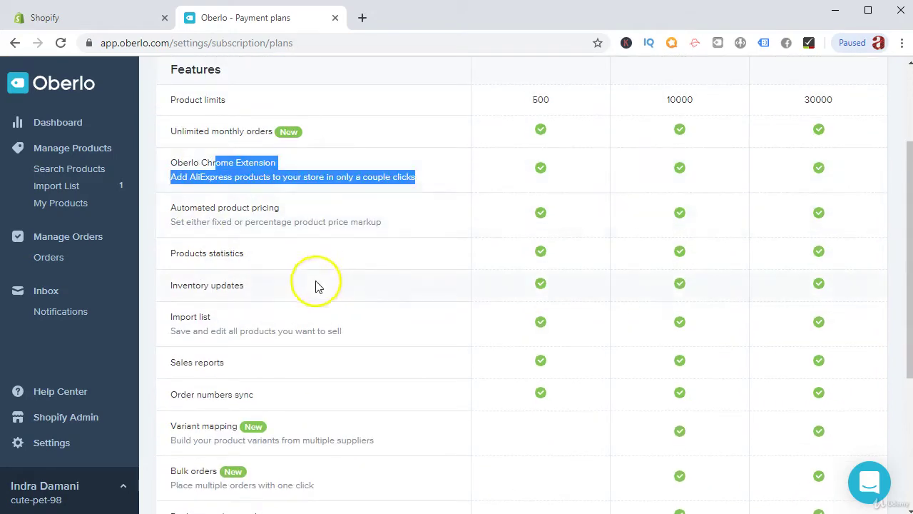
{"action": "scroll", "coordinate": [316, 286], "scroll_direction": "down", "scroll_amount": 3}
{"action": "scroll", "coordinate": [316, 289], "scroll_direction": "up", "scroll_amount": 5}
Step: Compare the monthly prices and product limits of the Basic, Pro and Starter plans
{"action": "left_click_drag", "start_coordinate": [647, 179], "coordinate": [728, 180]}
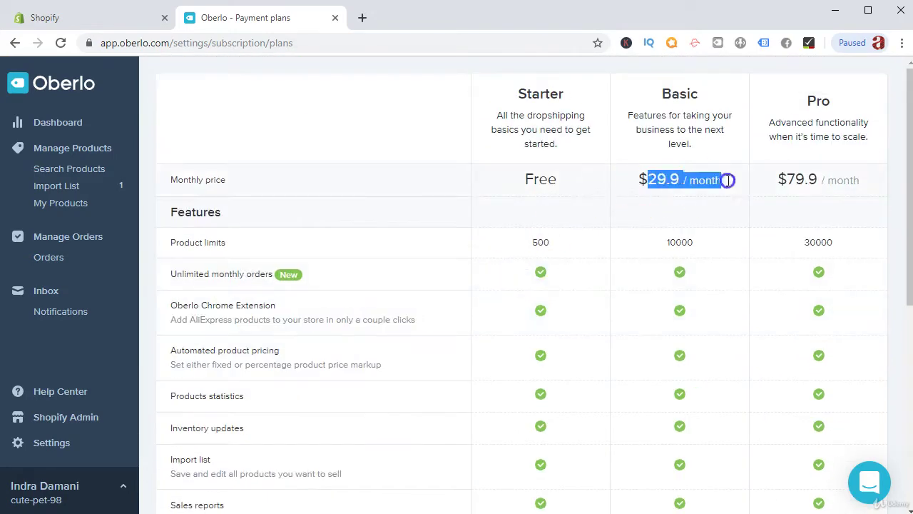
{"action": "left_click", "coordinate": [660, 242]}
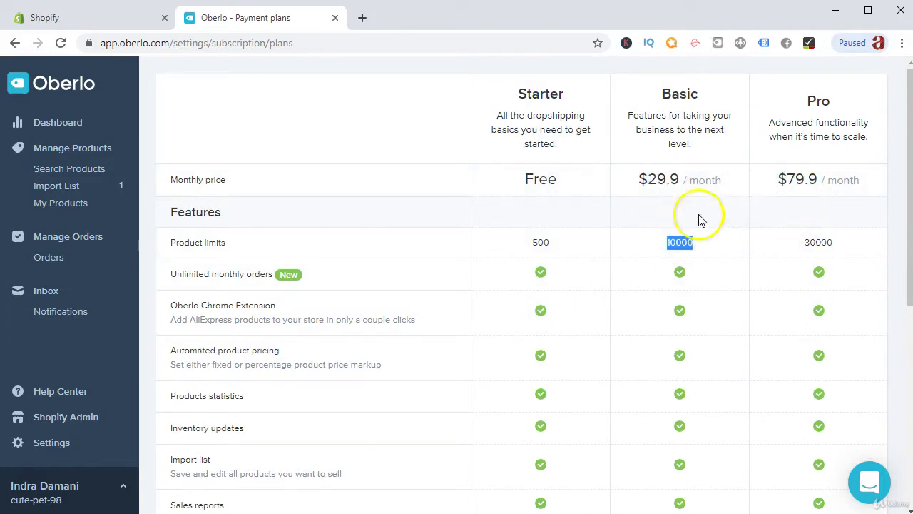
{"action": "double_click", "coordinate": [784, 243]}
{"action": "left_click", "coordinate": [776, 178]}
{"action": "left_click_drag", "start_coordinate": [775, 178], "coordinate": [863, 179]}
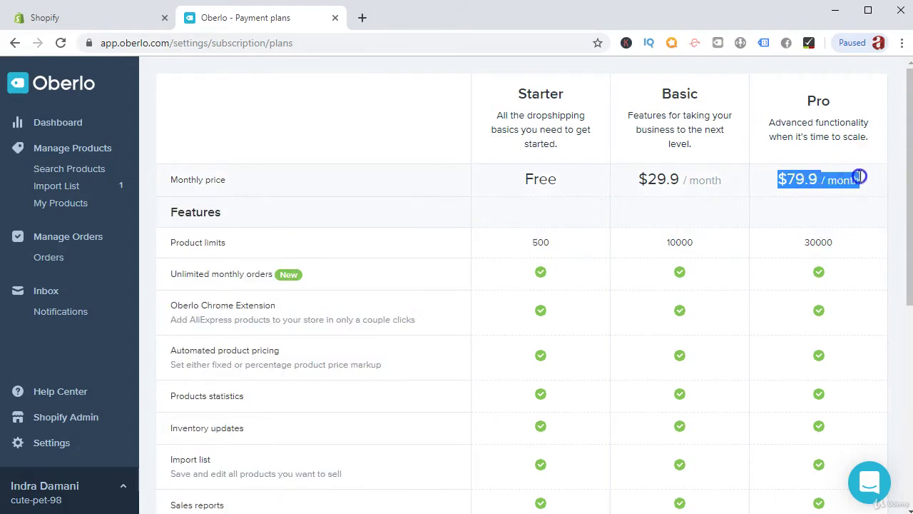
{"action": "left_click", "coordinate": [569, 192]}
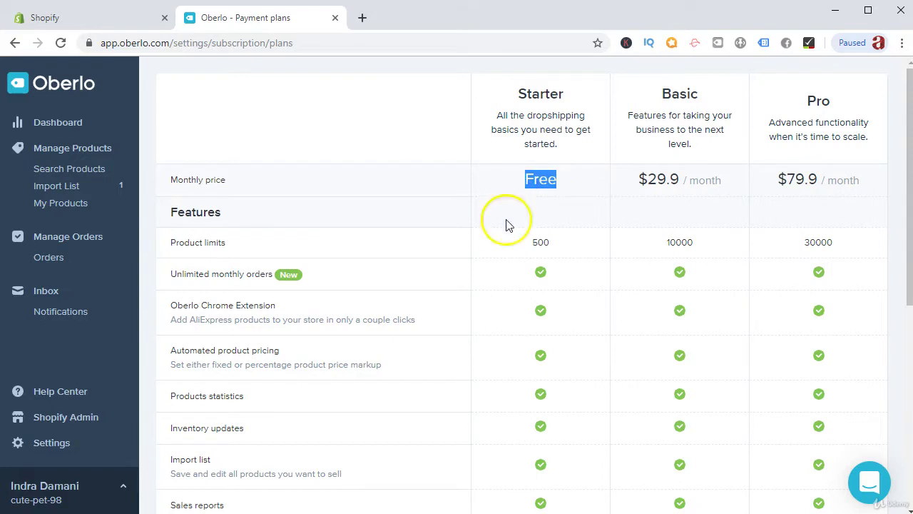
{"action": "left_click_drag", "start_coordinate": [537, 245], "coordinate": [530, 246]}
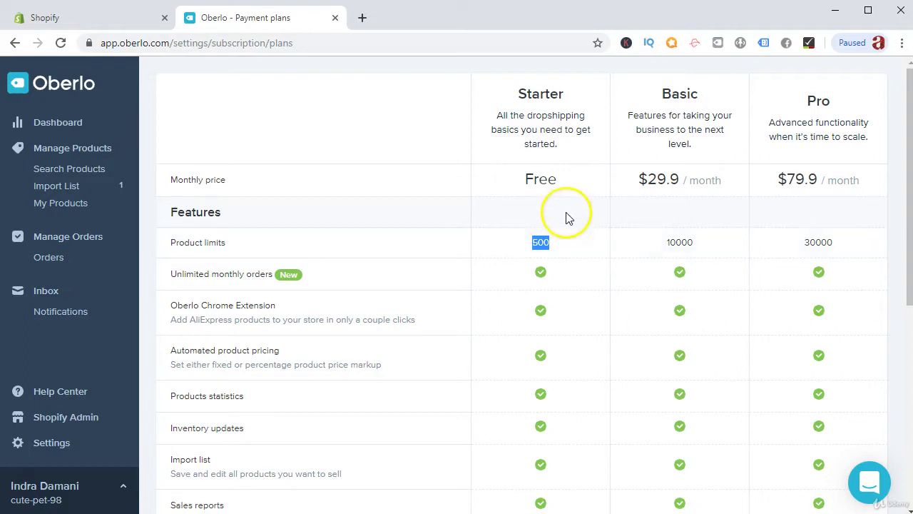
{"action": "left_click", "coordinate": [383, 134]}
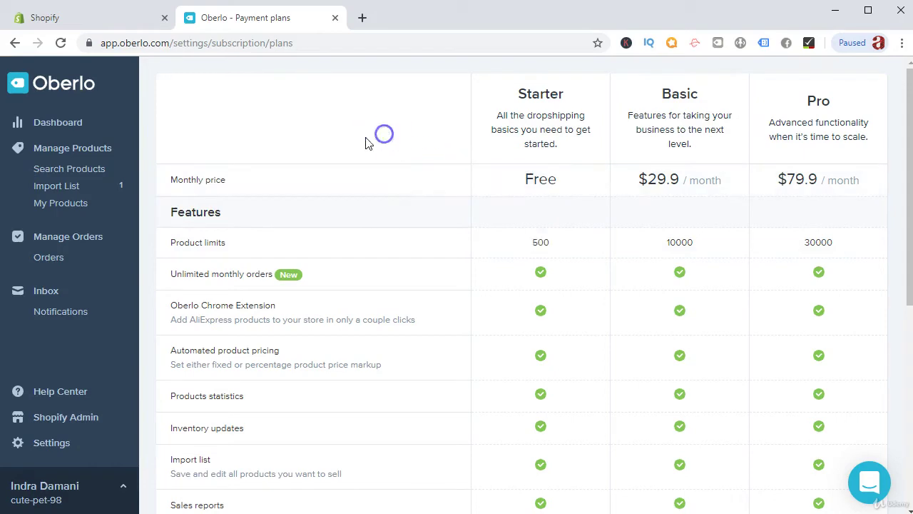
Step: Open Oberlo's product search and browse its categories and suggested products
{"action": "left_click", "coordinate": [62, 120]}
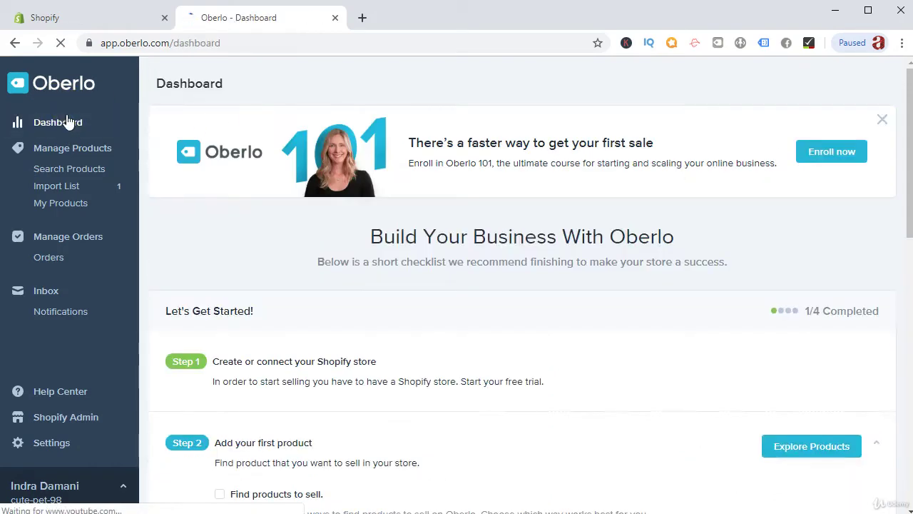
{"action": "left_click", "coordinate": [69, 168]}
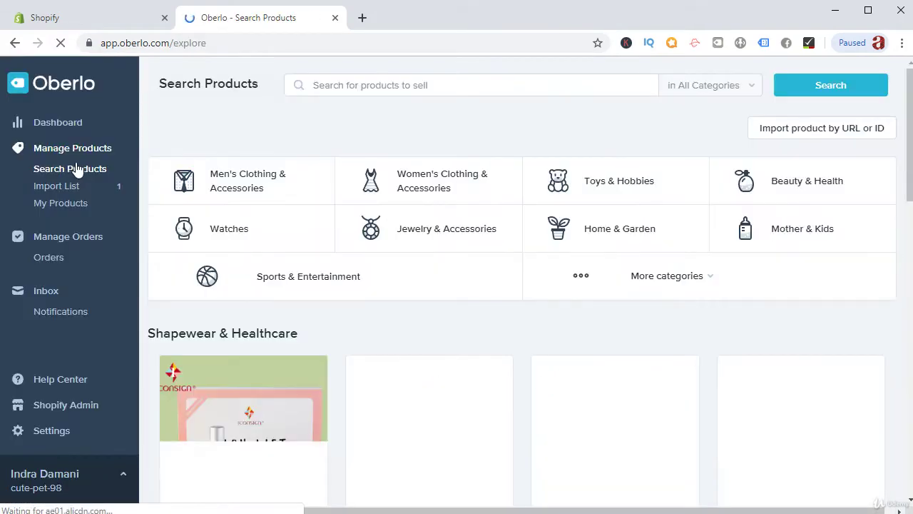
{"action": "scroll", "coordinate": [363, 361], "scroll_direction": "down", "scroll_amount": 10}
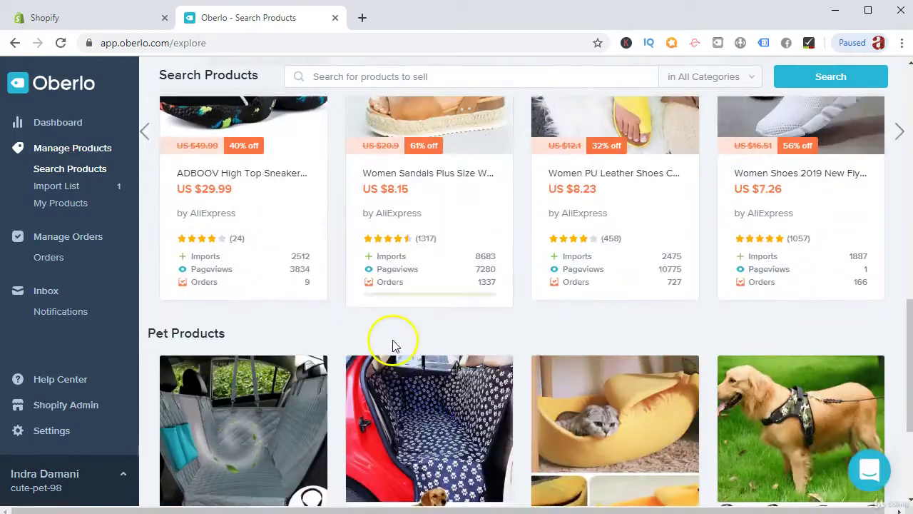
{"action": "scroll", "coordinate": [395, 346], "scroll_direction": "down", "scroll_amount": 3}
{"action": "scroll", "coordinate": [397, 347], "scroll_direction": "up", "scroll_amount": 15}
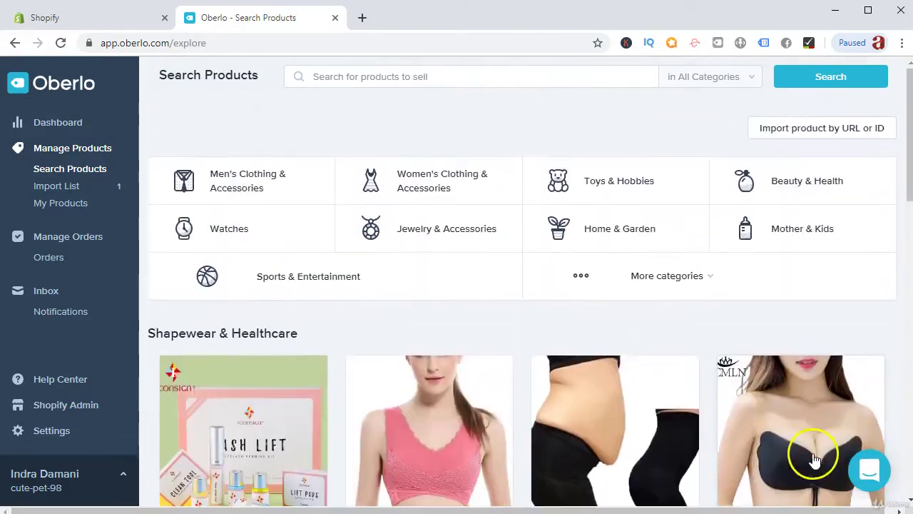
Step: Search Google for google chrome extensions in a new browser tab and open the Chrome Web Store's extensions page
{"action": "left_click", "coordinate": [363, 19]}
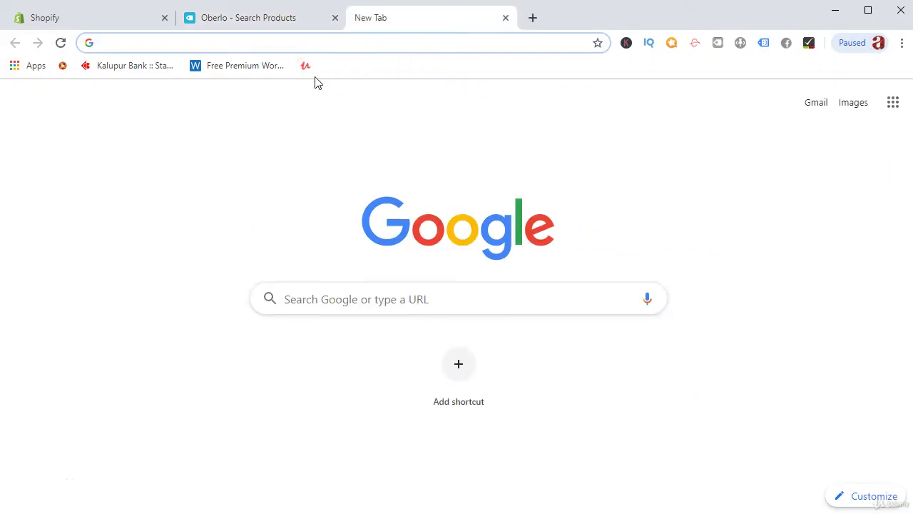
{"action": "type", "text": "goo"}
{"action": "key", "text": "BackSpace"}
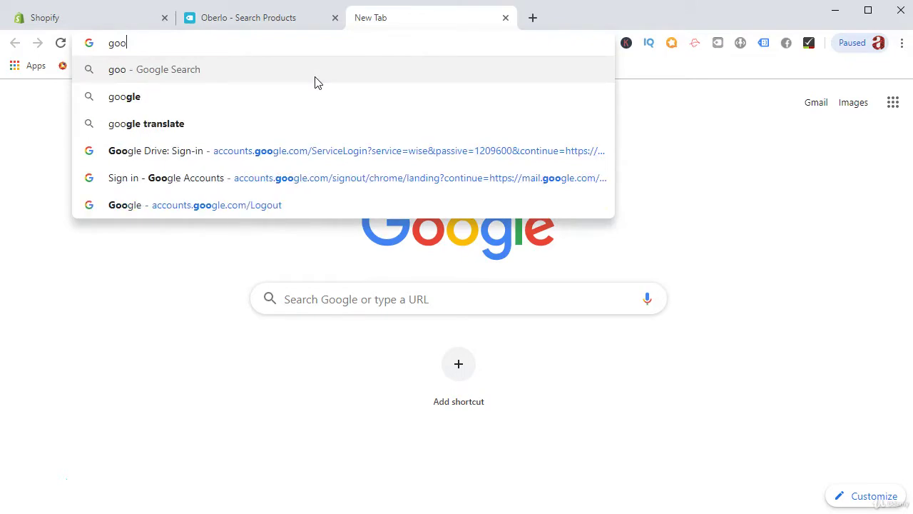
{"action": "type", "text": "gle"}
{"action": "key", "text": "Return"}
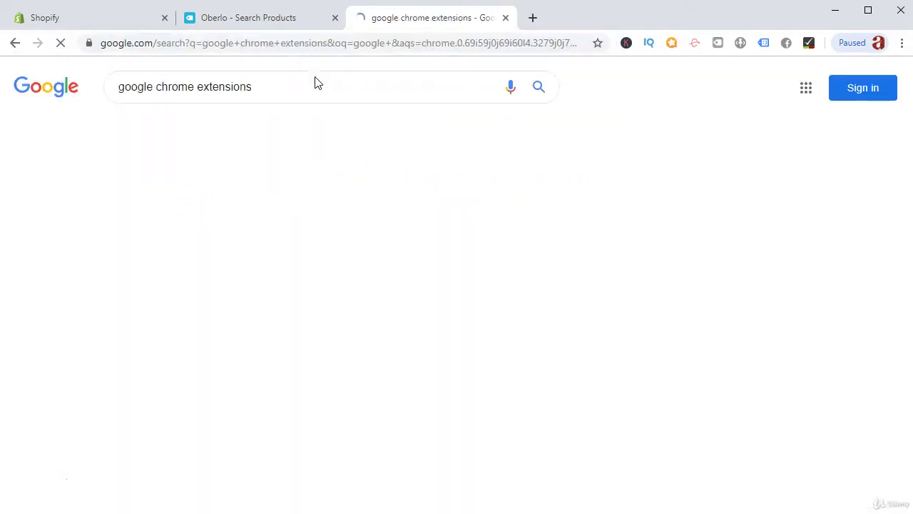
{"action": "left_click", "coordinate": [280, 187]}
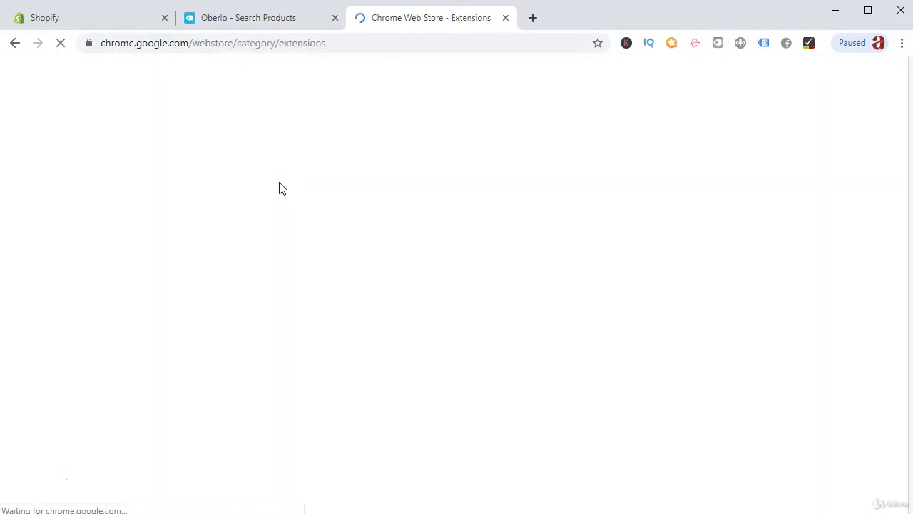
Step: Search the Chrome Web Store for oberlo and check the popup of the installed Oberlo extension
{"action": "type", "text": "oberlo"}
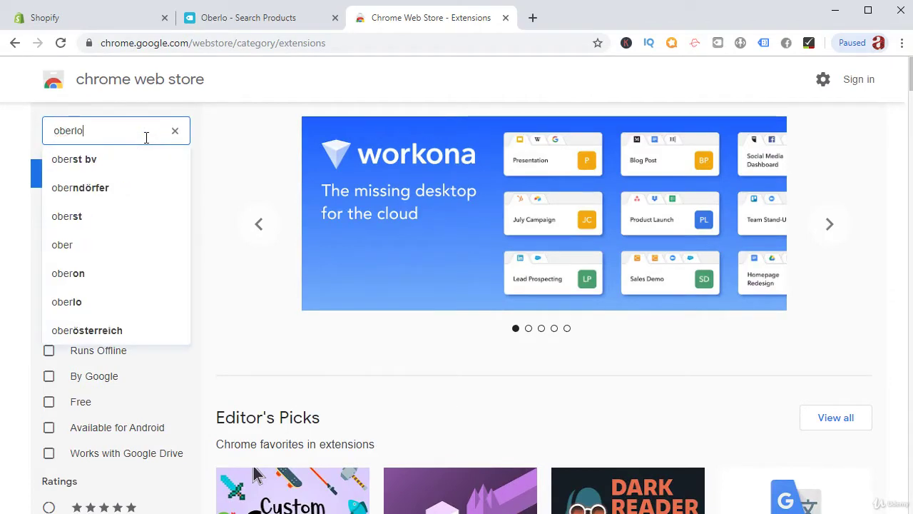
{"action": "key", "text": "Return"}
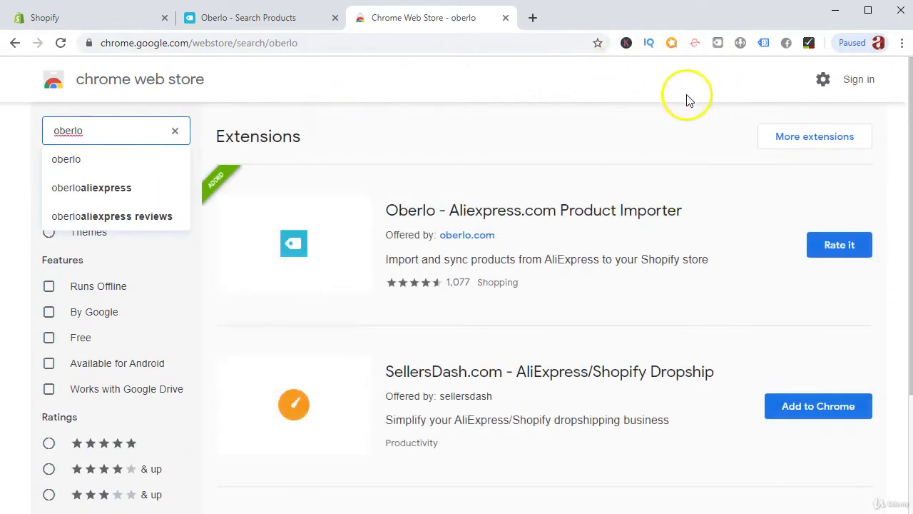
{"action": "left_click", "coordinate": [718, 43]}
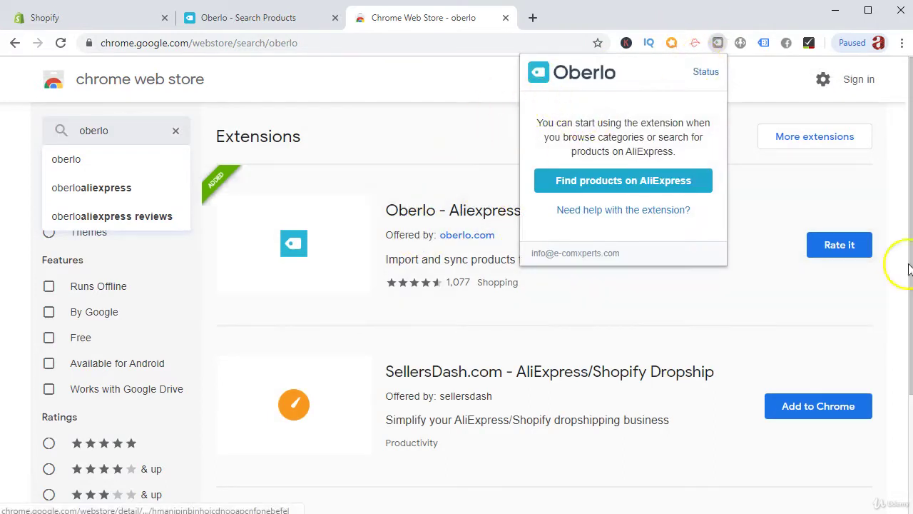
{"action": "left_click", "coordinate": [457, 132]}
Step: Close the Chrome Web Store page and return to Oberlo's product search
{"action": "left_click", "coordinate": [243, 20]}
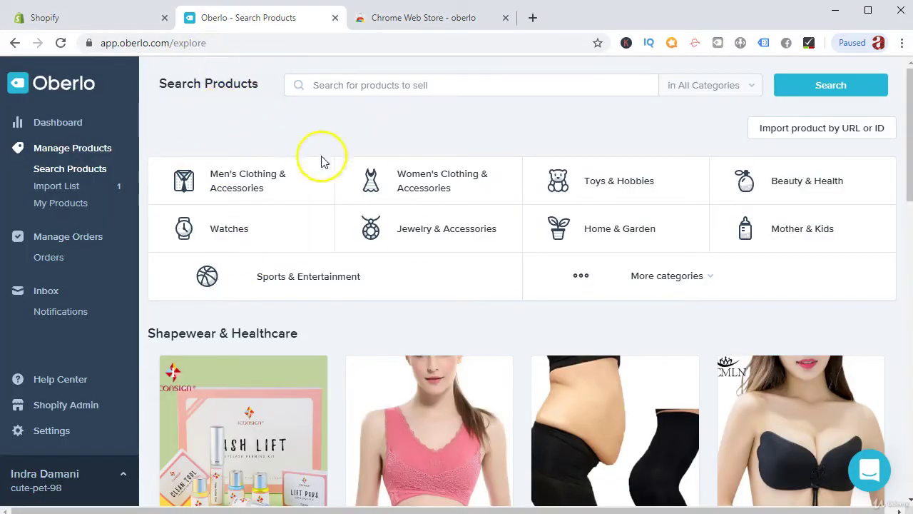
{"action": "left_click", "coordinate": [425, 29]}
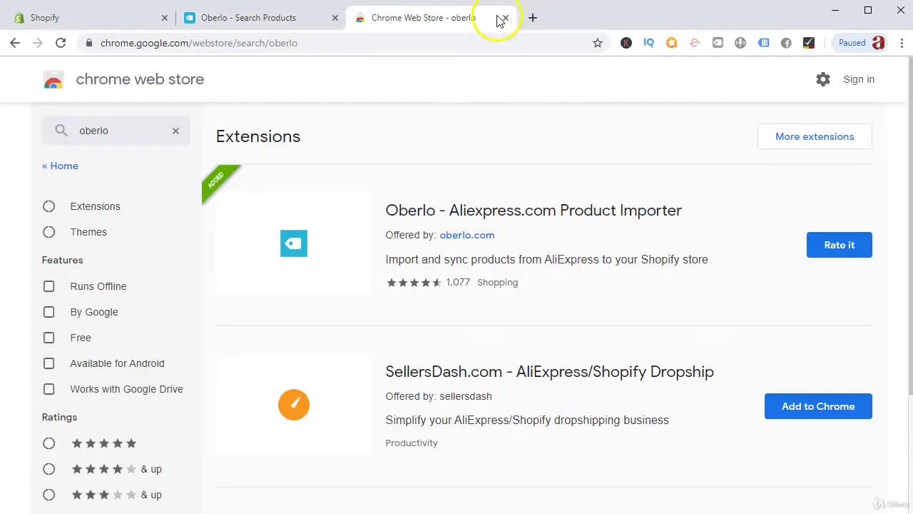
{"action": "left_click", "coordinate": [503, 17]}
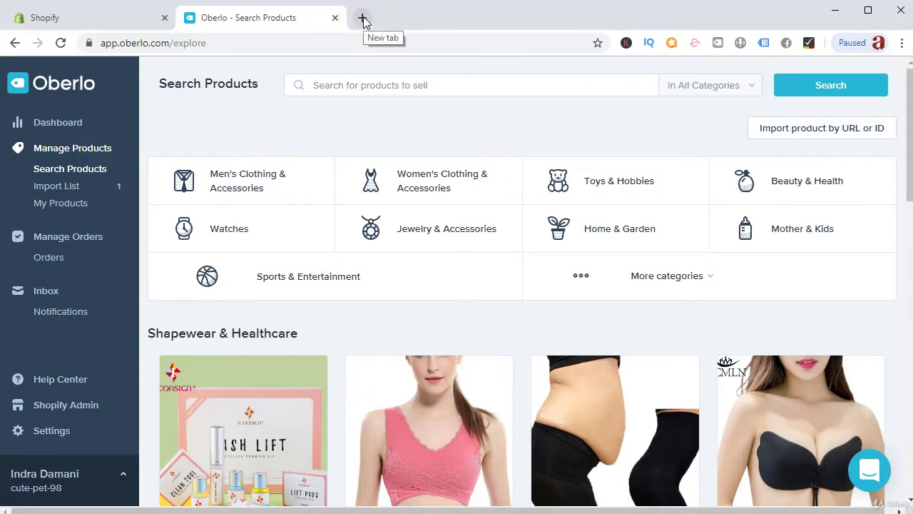
Step: Search Google for aliexpress in a new browser tab, open AliExpress.com and look over its home page
{"action": "left_click", "coordinate": [363, 18]}
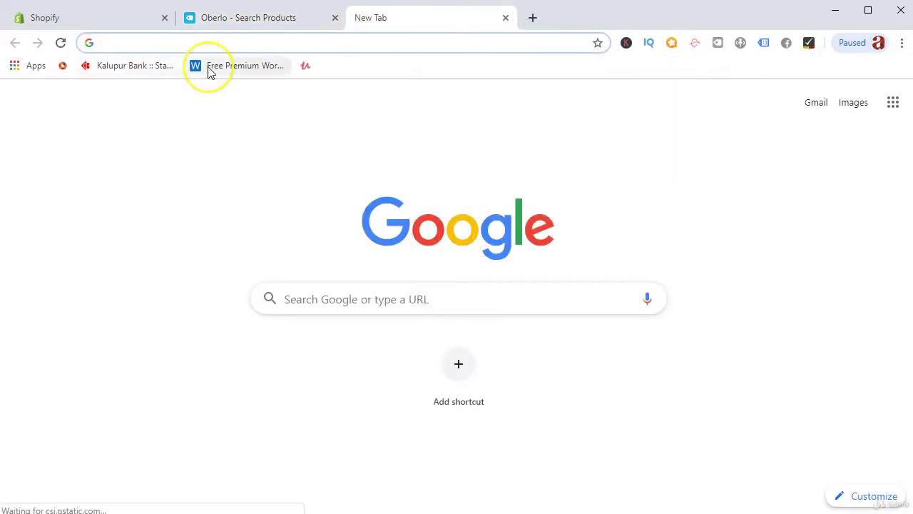
{"action": "type", "text": "alie"}
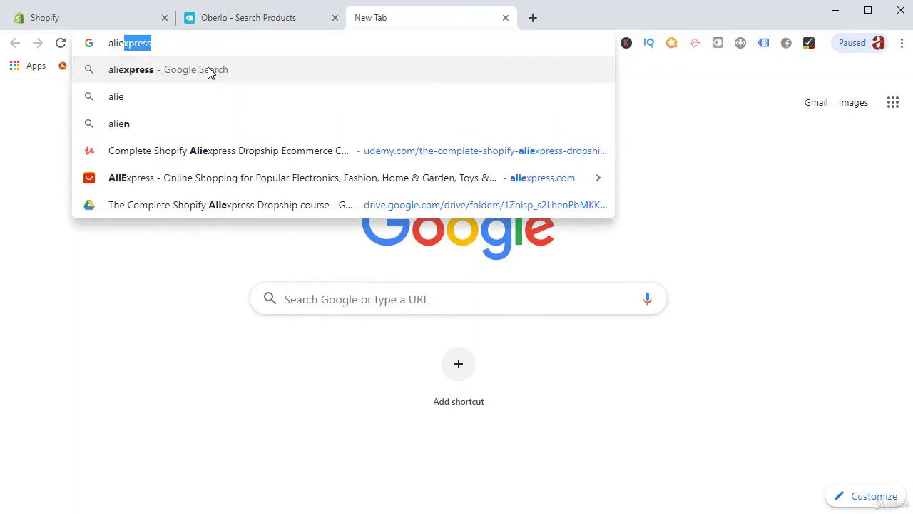
{"action": "left_click", "coordinate": [209, 70]}
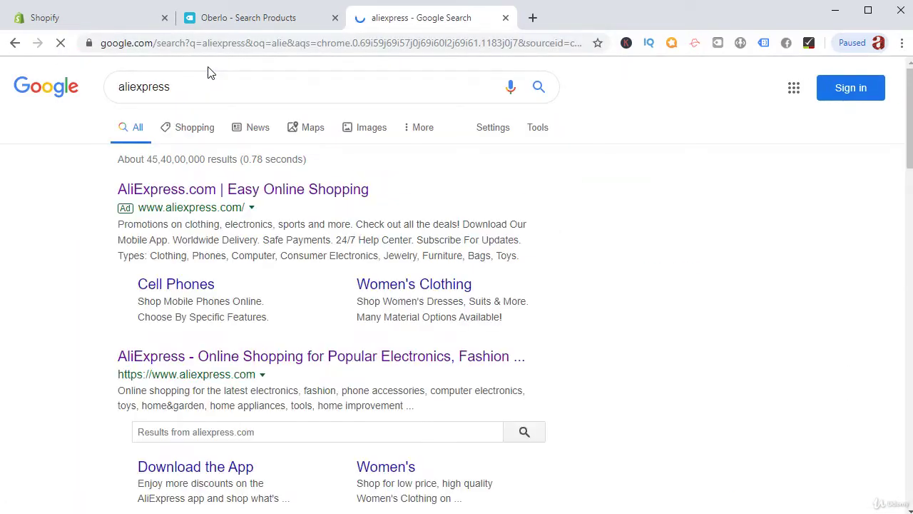
{"action": "left_click", "coordinate": [250, 188]}
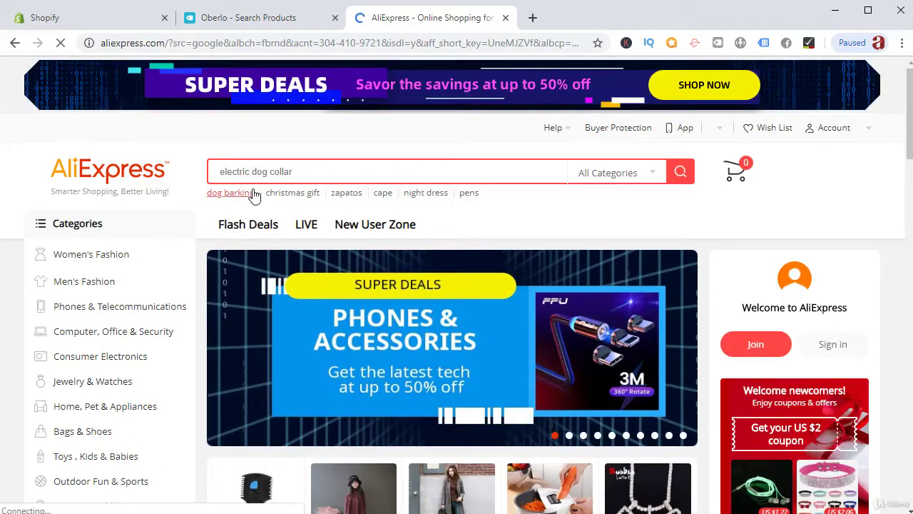
{"action": "left_click", "coordinate": [266, 165]}
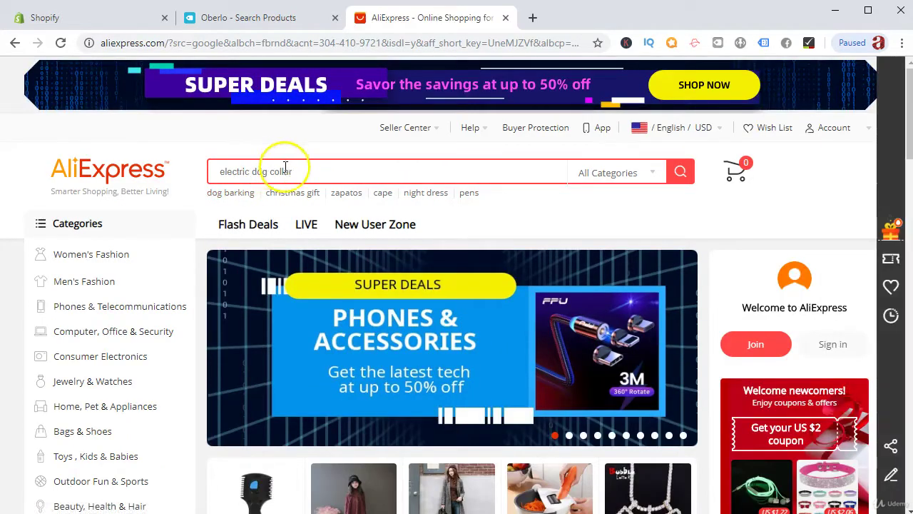
{"action": "scroll", "coordinate": [385, 218], "scroll_direction": "down", "scroll_amount": 4}
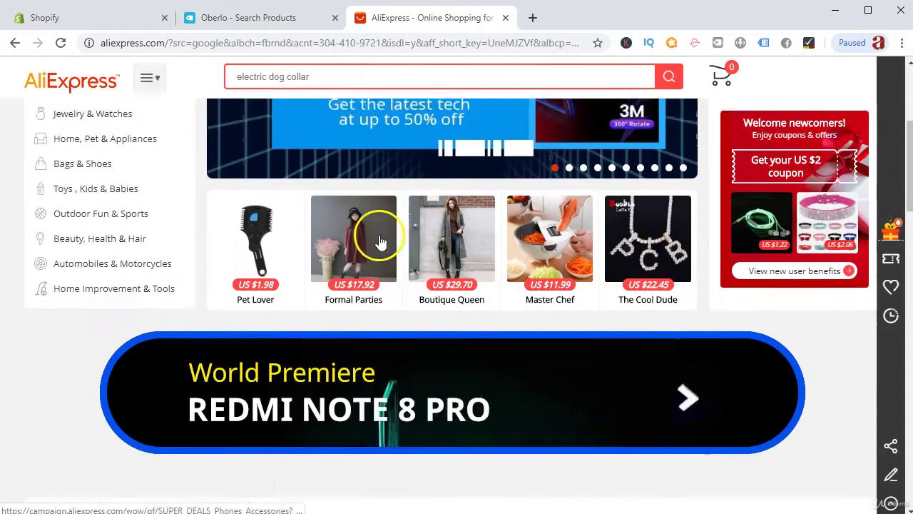
{"action": "scroll", "coordinate": [341, 238], "scroll_direction": "up", "scroll_amount": 4}
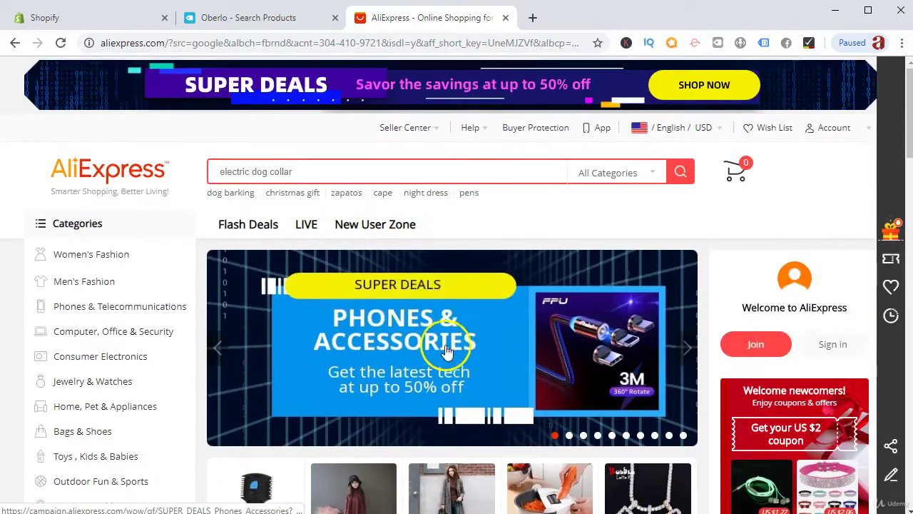
{"action": "scroll", "coordinate": [445, 347], "scroll_direction": "down", "scroll_amount": 3}
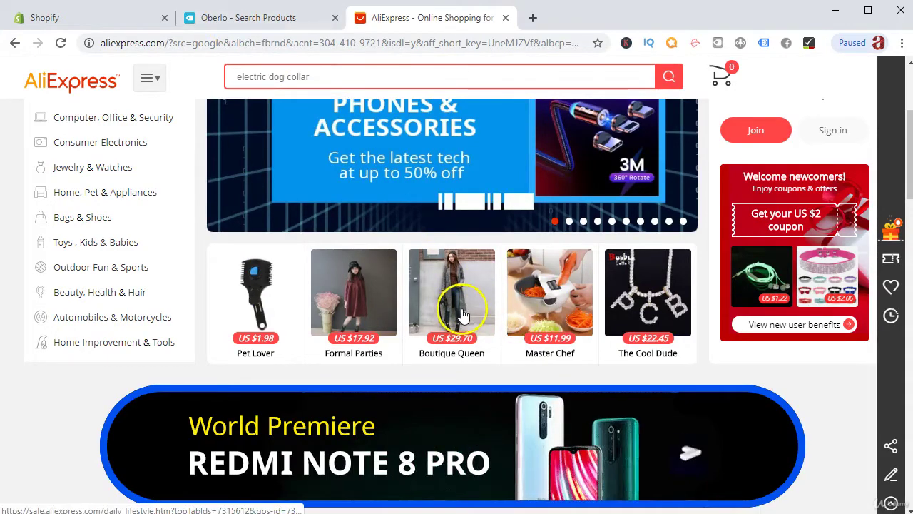
Step: Check the open Oberlo and Shopify pages, and view the Oberlo extension's popup on the AliExpress home page
{"action": "left_click", "coordinate": [248, 16]}
{"action": "left_click", "coordinate": [396, 17]}
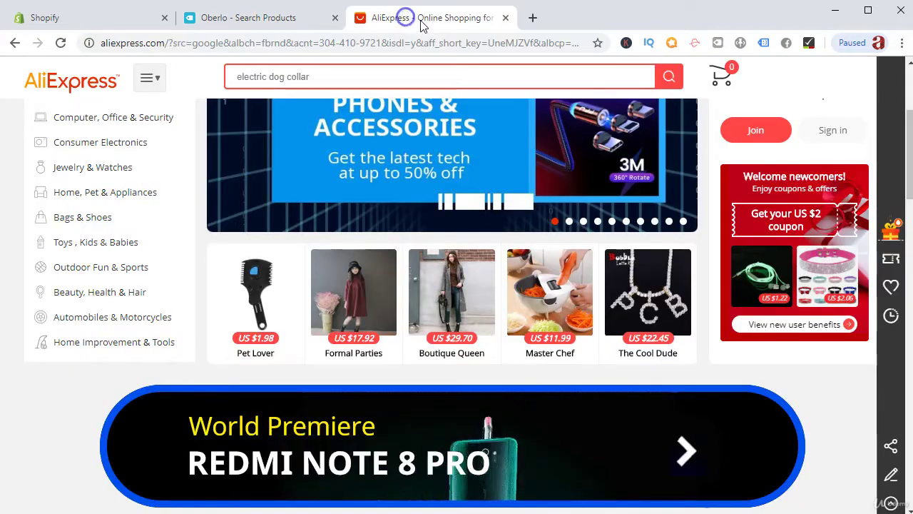
{"action": "left_click", "coordinate": [90, 24]}
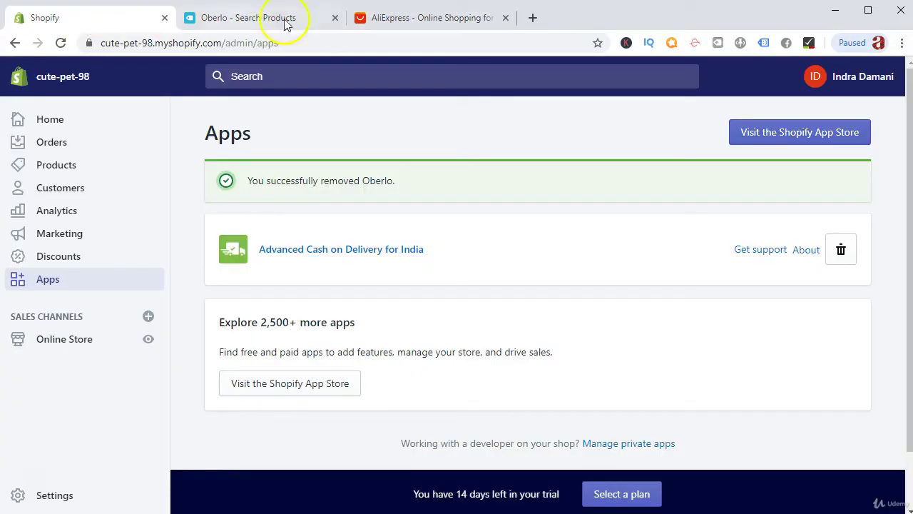
{"action": "left_click", "coordinate": [386, 17]}
{"action": "left_click", "coordinate": [717, 43]}
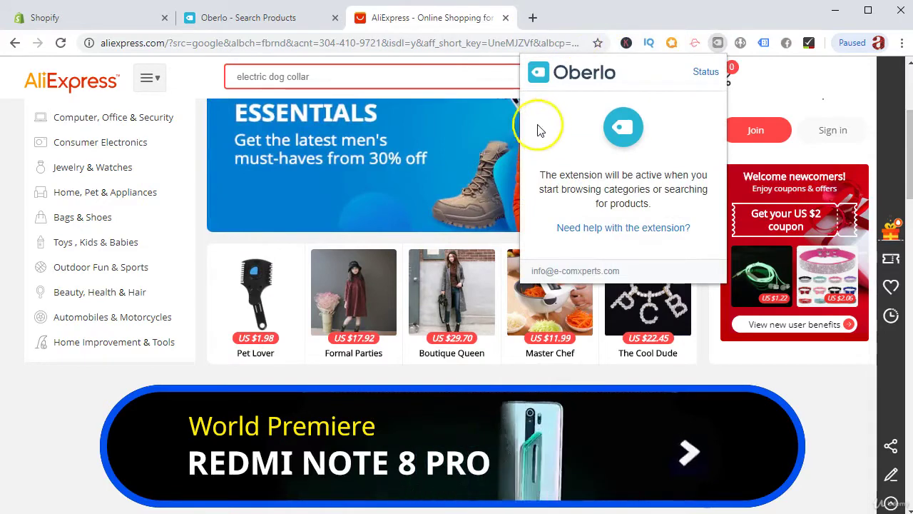
{"action": "left_click", "coordinate": [569, 25]}
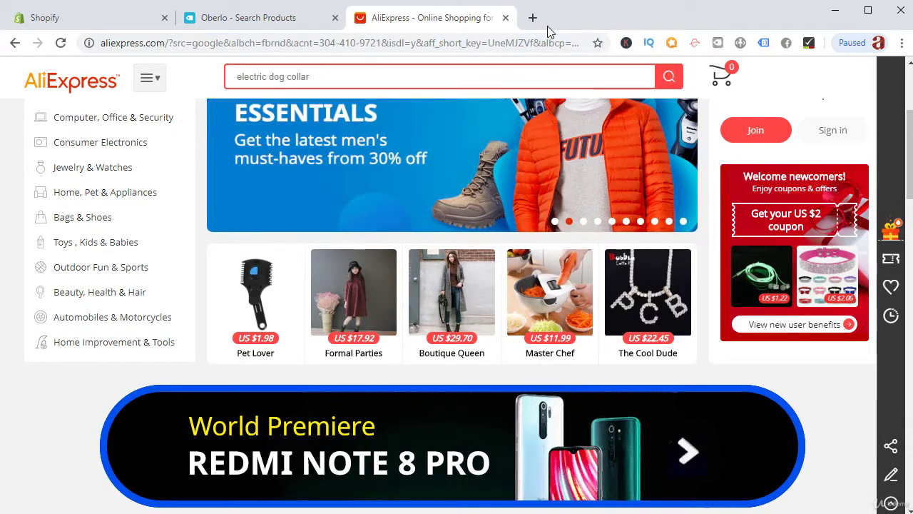
Step: Search AliExpress for dog collar and open the engraved cat and dog ID tag listing from Pawfect pet Store
{"action": "left_click", "coordinate": [276, 76]}
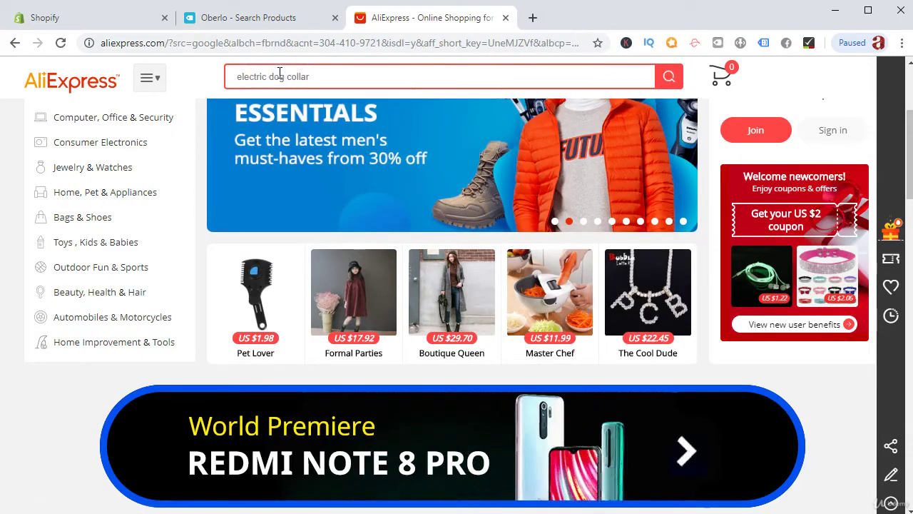
{"action": "type", "text": "d"}
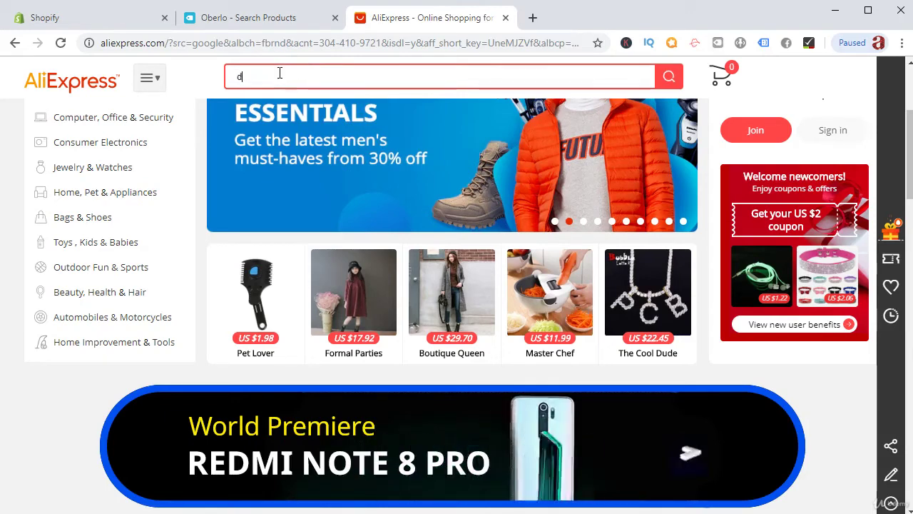
{"action": "type", "text": "og"}
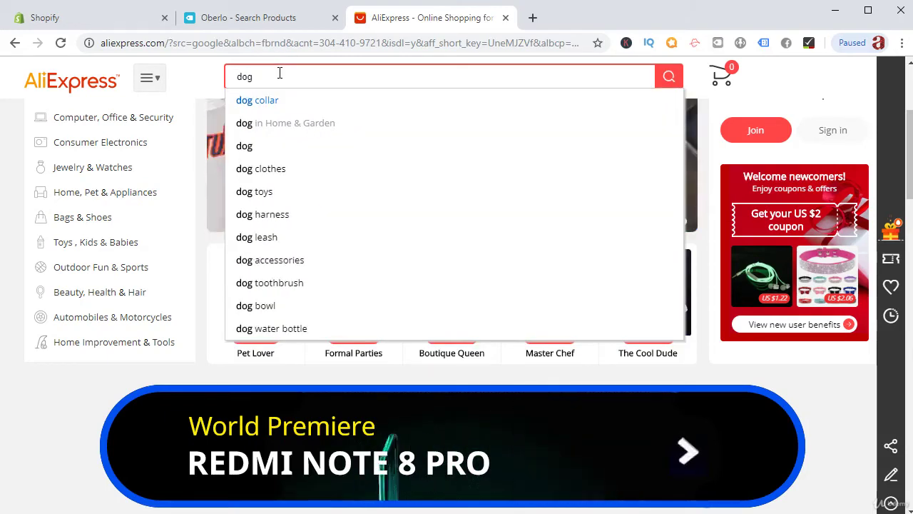
{"action": "key", "text": "Down"}
{"action": "key", "text": "Return"}
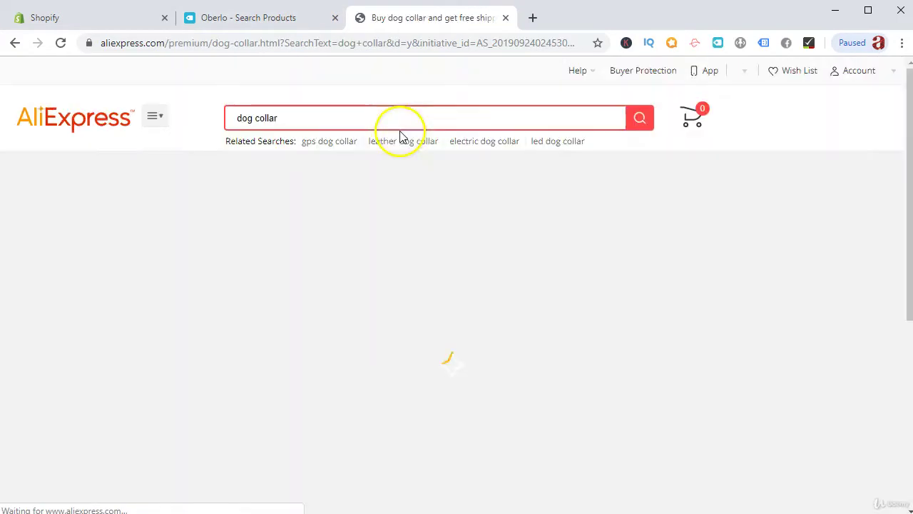
{"action": "scroll", "coordinate": [429, 168], "scroll_direction": "down", "scroll_amount": 3}
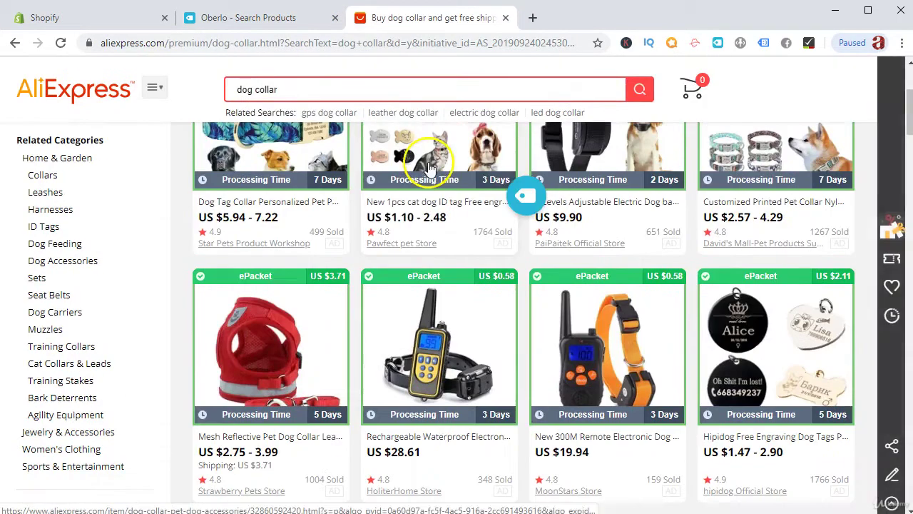
{"action": "left_click", "coordinate": [424, 201]}
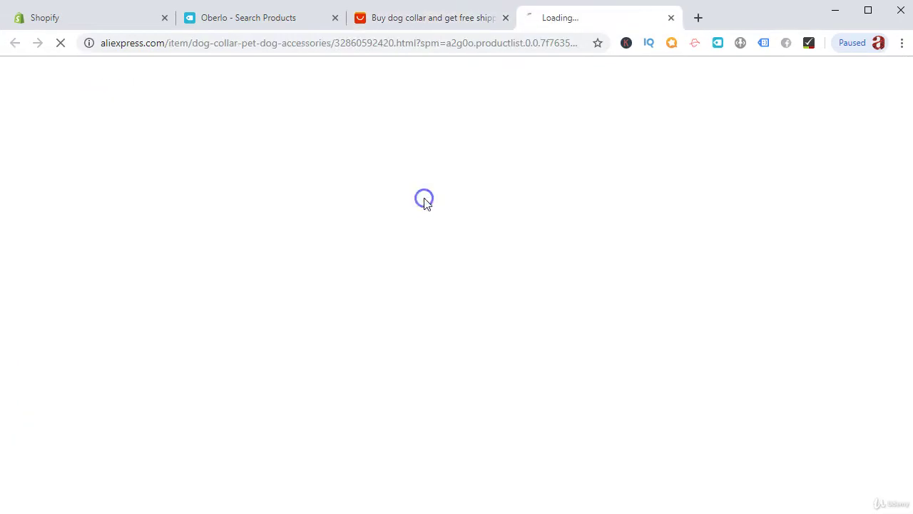
Step: Examine the ID tag listing's photos, price, color and size options, shipping terms and product description
{"action": "scroll", "coordinate": [450, 275], "scroll_direction": "down", "scroll_amount": 2}
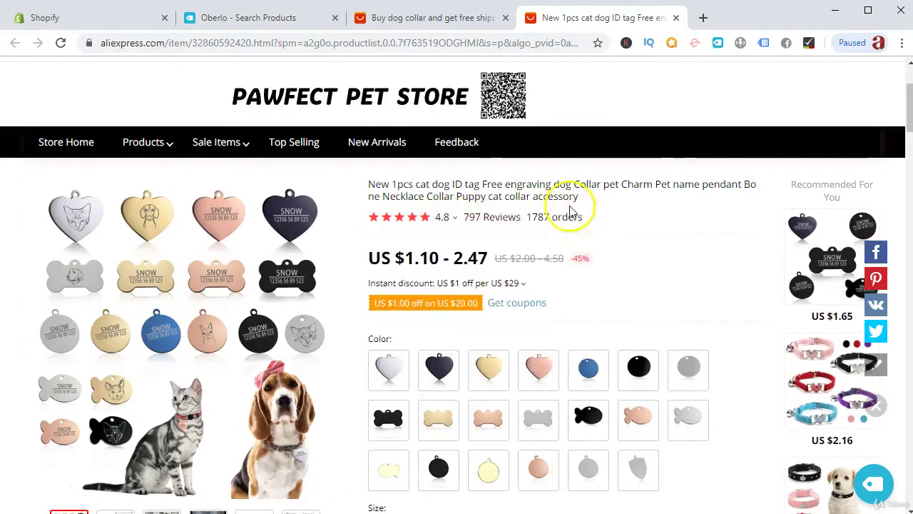
{"action": "scroll", "coordinate": [644, 198], "scroll_direction": "down", "scroll_amount": 5}
{"action": "scroll", "coordinate": [534, 320], "scroll_direction": "up", "scroll_amount": 6}
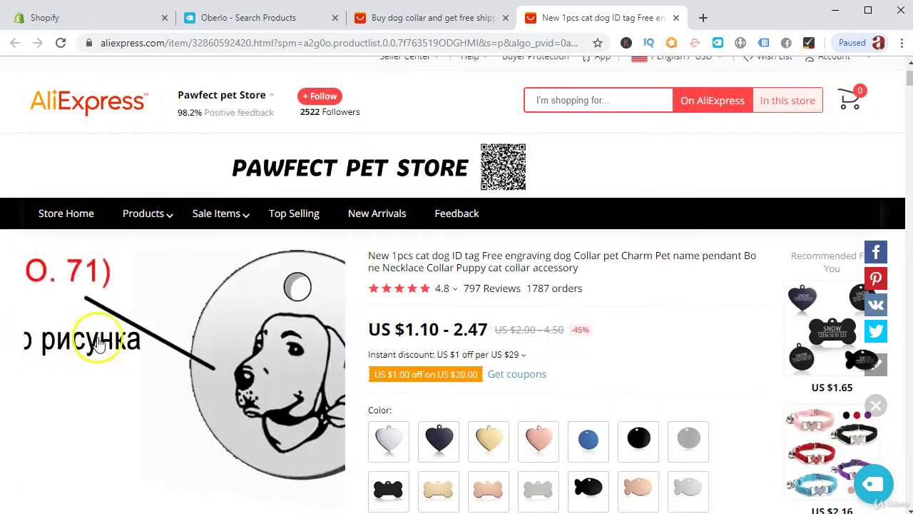
{"action": "scroll", "coordinate": [86, 282], "scroll_direction": "down", "scroll_amount": 5}
{"action": "scroll", "coordinate": [506, 159], "scroll_direction": "up", "scroll_amount": 6}
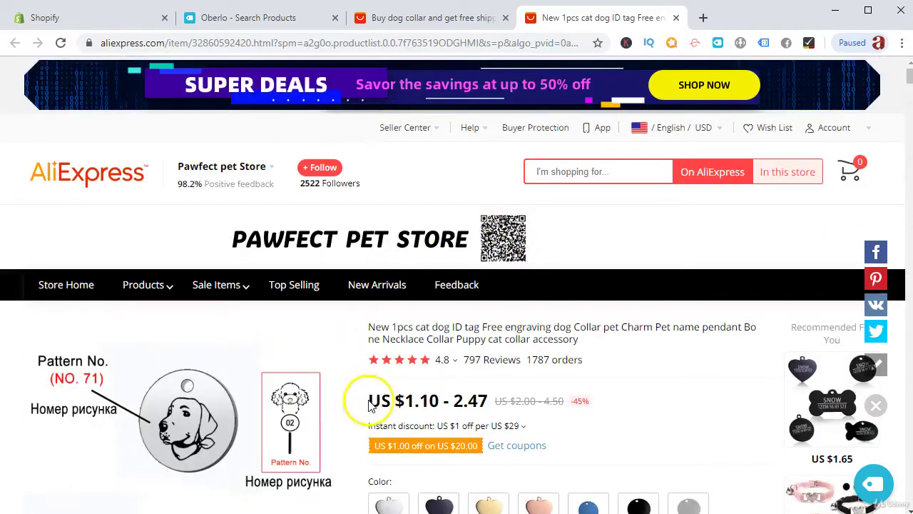
{"action": "scroll", "coordinate": [399, 385], "scroll_direction": "down", "scroll_amount": 3}
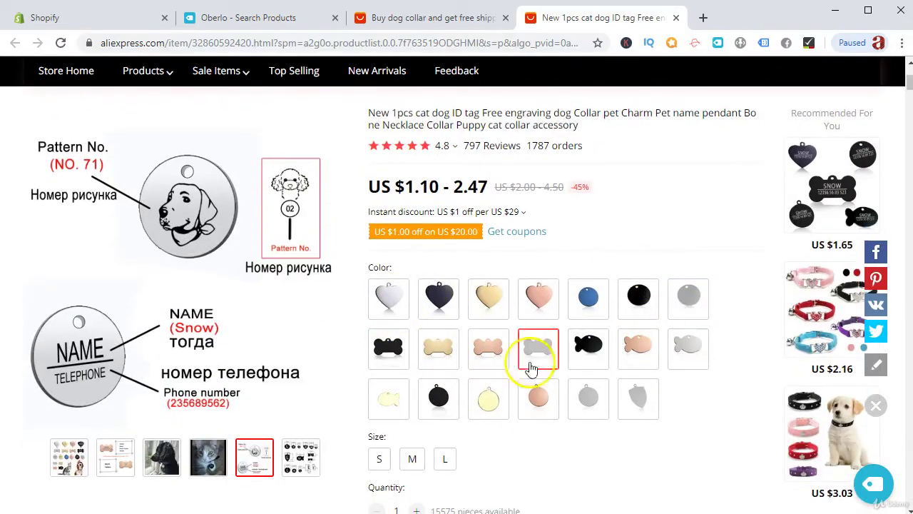
{"action": "scroll", "coordinate": [500, 295], "scroll_direction": "down", "scroll_amount": 8}
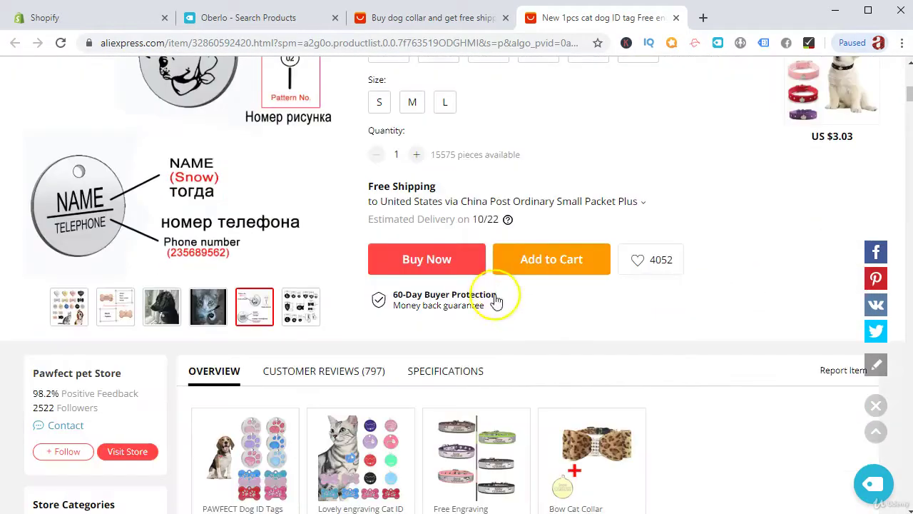
{"action": "scroll", "coordinate": [347, 320], "scroll_direction": "up", "scroll_amount": 2}
{"action": "scroll", "coordinate": [357, 328], "scroll_direction": "down", "scroll_amount": 5}
{"action": "scroll", "coordinate": [364, 335], "scroll_direction": "down", "scroll_amount": 10}
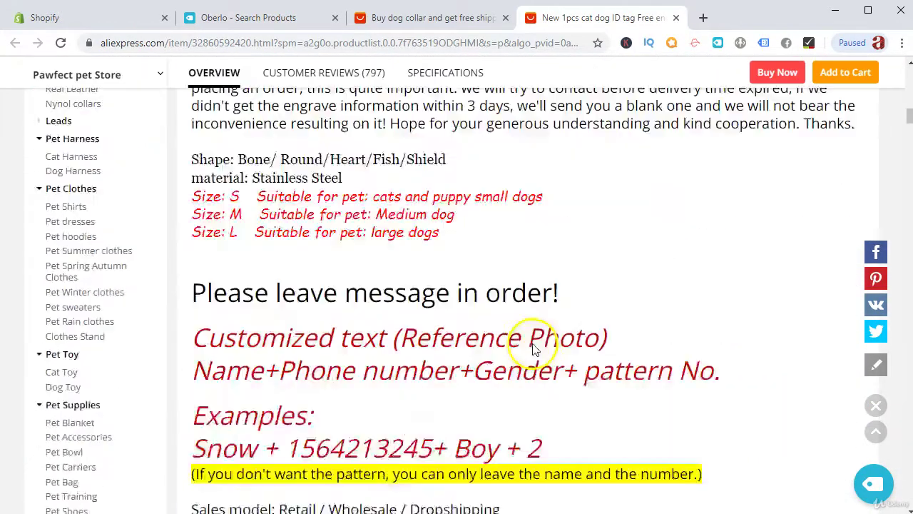
{"action": "scroll", "coordinate": [449, 281], "scroll_direction": "up", "scroll_amount": 12}
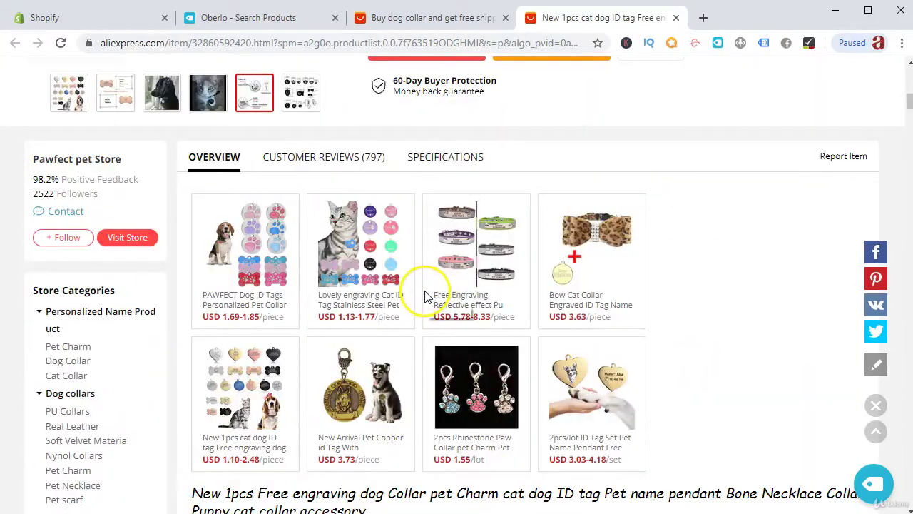
{"action": "scroll", "coordinate": [428, 285], "scroll_direction": "up", "scroll_amount": 10}
{"action": "scroll", "coordinate": [428, 271], "scroll_direction": "down", "scroll_amount": 3}
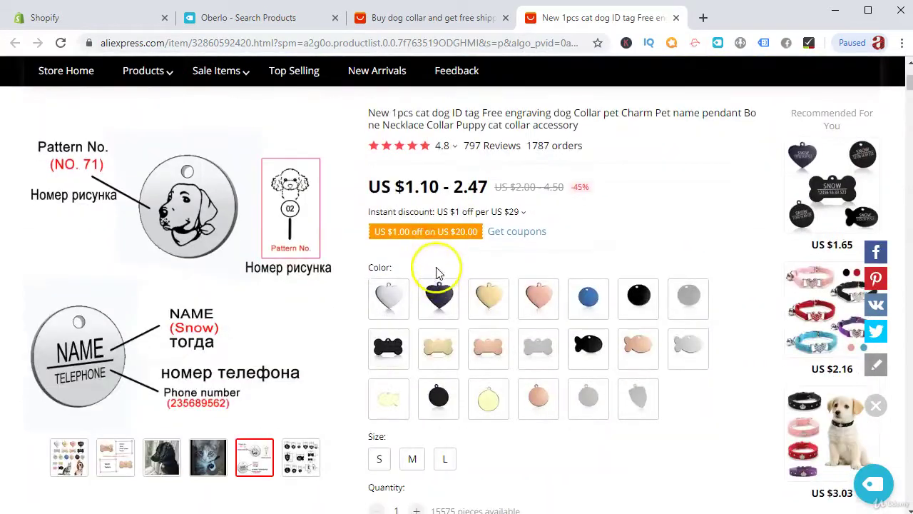
{"action": "left_click", "coordinate": [539, 398]}
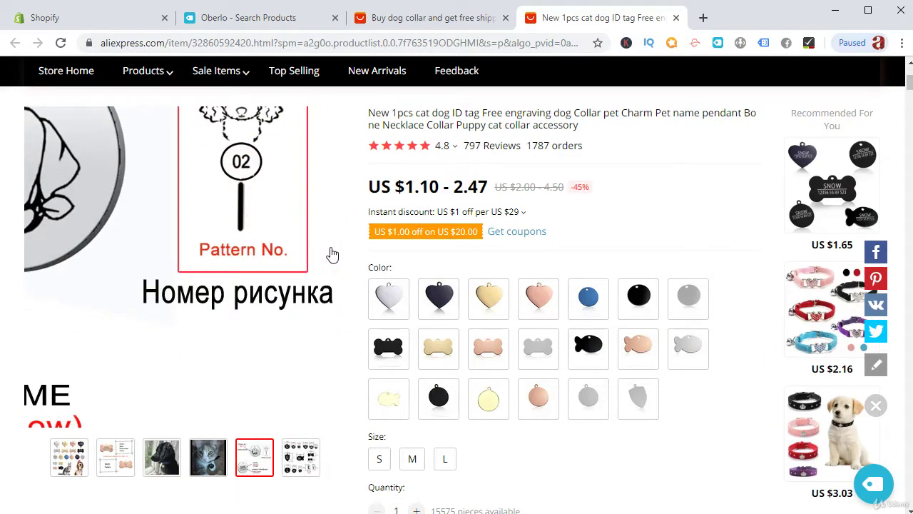
Step: Import the pet ID tag product with the Oberlo extension and open Oberlo's import list
{"action": "left_click", "coordinate": [883, 491]}
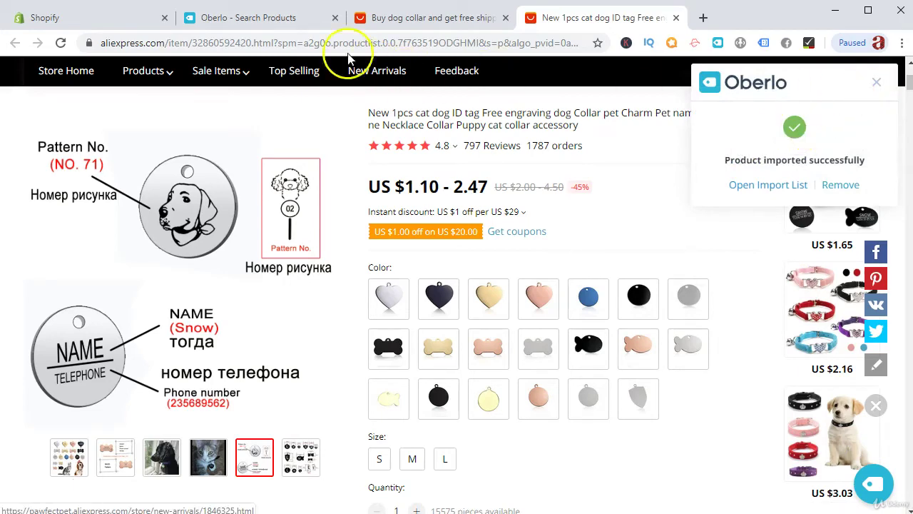
{"action": "left_click", "coordinate": [282, 18]}
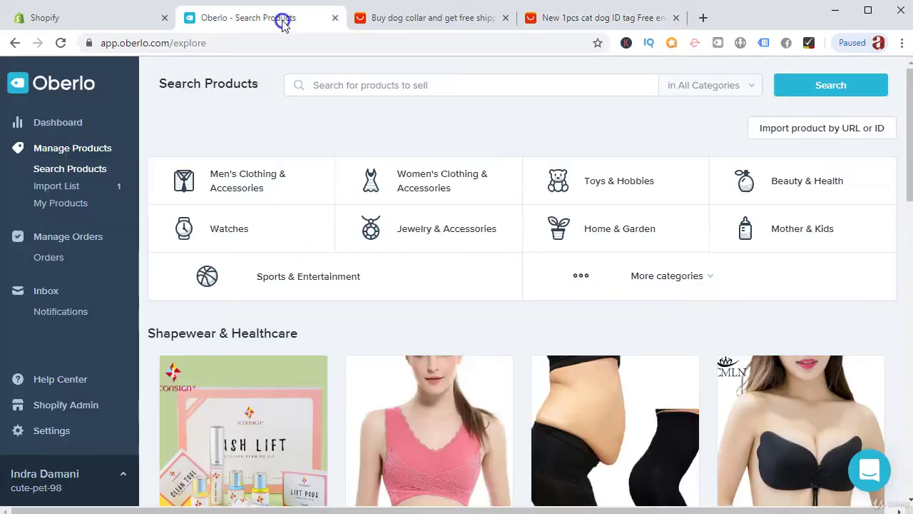
{"action": "left_click", "coordinate": [58, 187]}
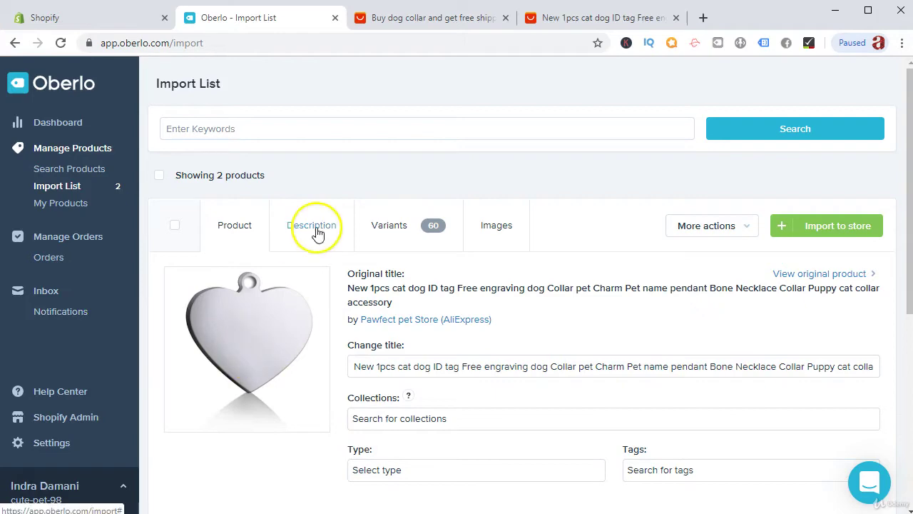
Step: Review the imported ID tag's variants, including their colors, sizes, costs, prices and inventory
{"action": "left_click", "coordinate": [408, 223]}
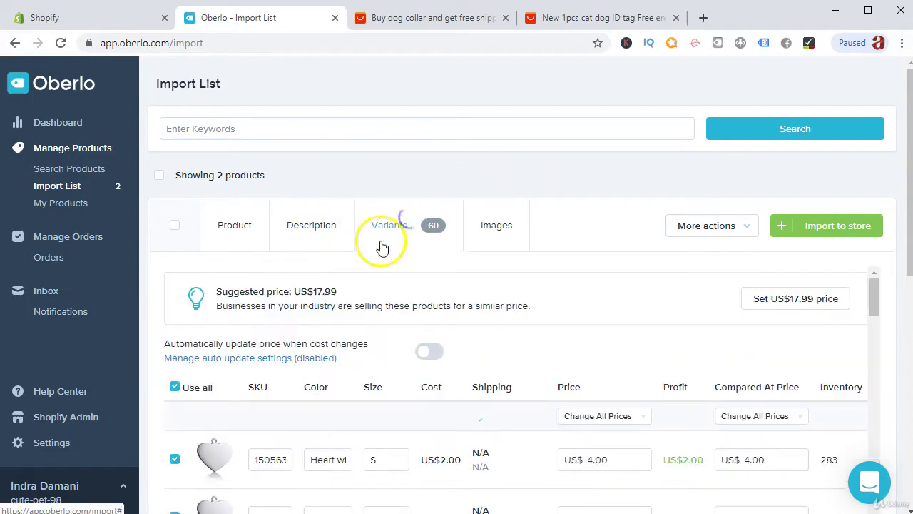
{"action": "scroll", "coordinate": [303, 408], "scroll_direction": "down", "scroll_amount": 5}
{"action": "scroll", "coordinate": [312, 302], "scroll_direction": "up", "scroll_amount": 5}
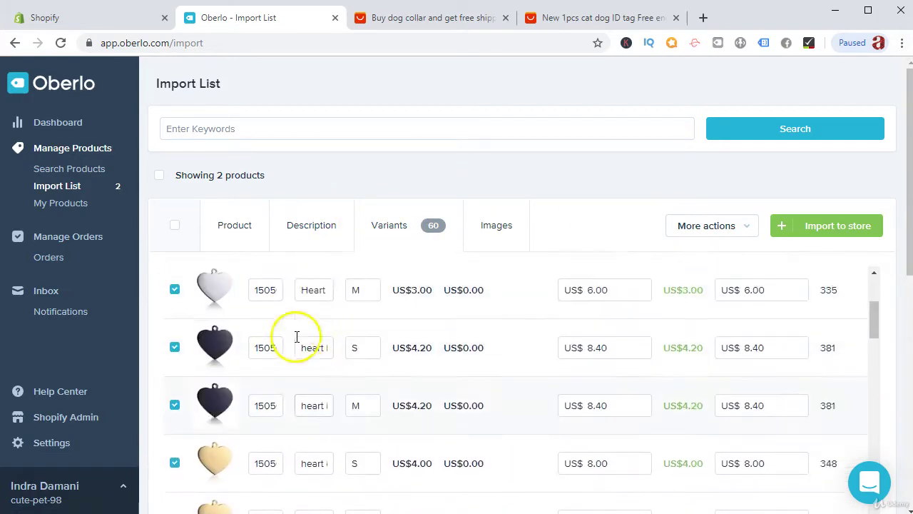
{"action": "scroll", "coordinate": [304, 357], "scroll_direction": "down", "scroll_amount": 2}
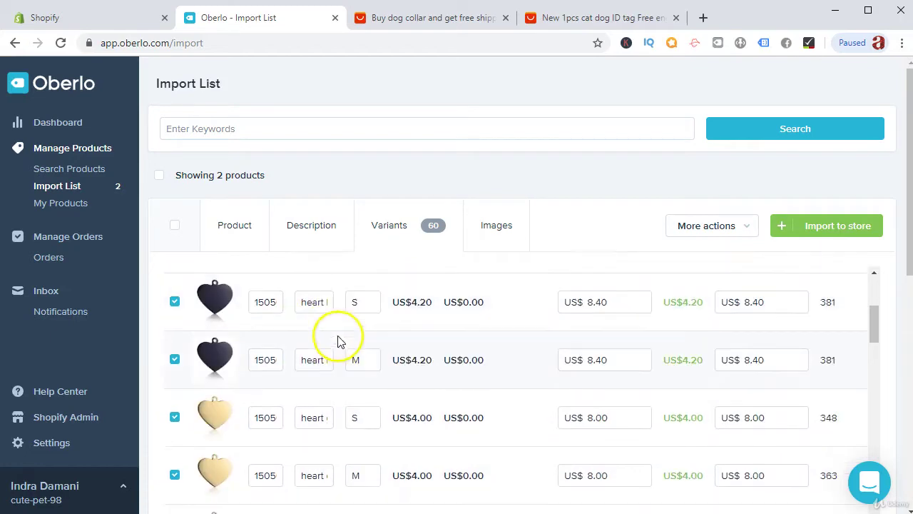
{"action": "scroll", "coordinate": [271, 321], "scroll_direction": "down", "scroll_amount": 5}
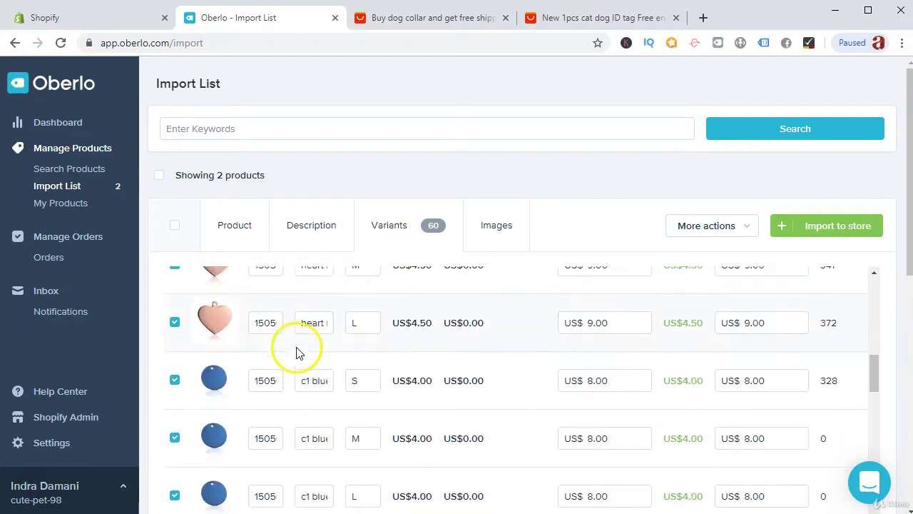
{"action": "scroll", "coordinate": [300, 353], "scroll_direction": "down", "scroll_amount": 15}
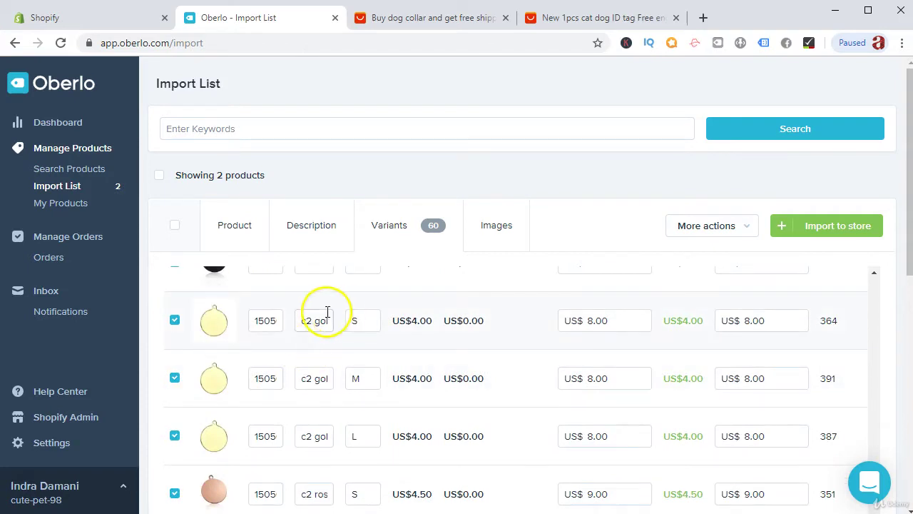
Step: Review the imported ID tag's description and look through its gallery of product images
{"action": "scroll", "coordinate": [326, 316], "scroll_direction": "up", "scroll_amount": 8}
{"action": "left_click", "coordinate": [326, 244]}
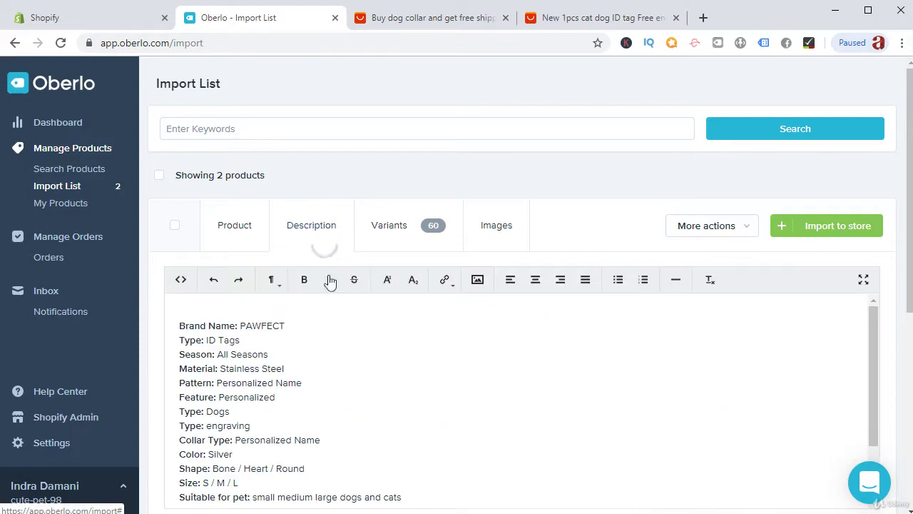
{"action": "left_click", "coordinate": [490, 222]}
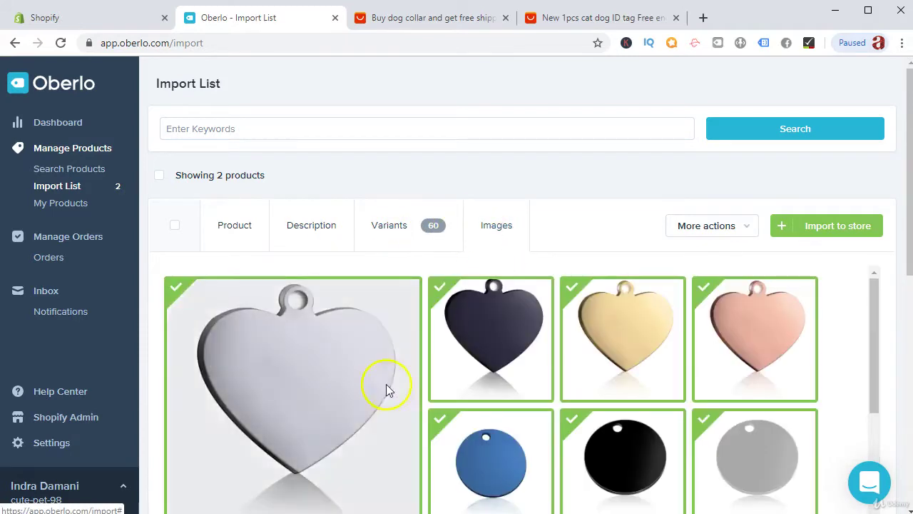
{"action": "scroll", "coordinate": [647, 367], "scroll_direction": "down", "scroll_amount": 5}
{"action": "scroll", "coordinate": [588, 363], "scroll_direction": "up", "scroll_amount": 3}
{"action": "scroll", "coordinate": [589, 363], "scroll_direction": "down", "scroll_amount": 6}
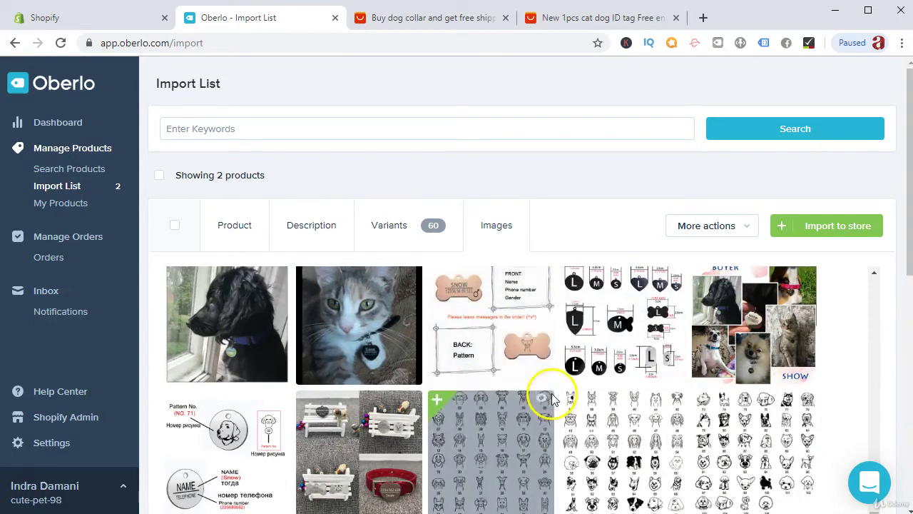
{"action": "scroll", "coordinate": [546, 393], "scroll_direction": "up", "scroll_amount": 5}
{"action": "scroll", "coordinate": [742, 381], "scroll_direction": "up", "scroll_amount": 3}
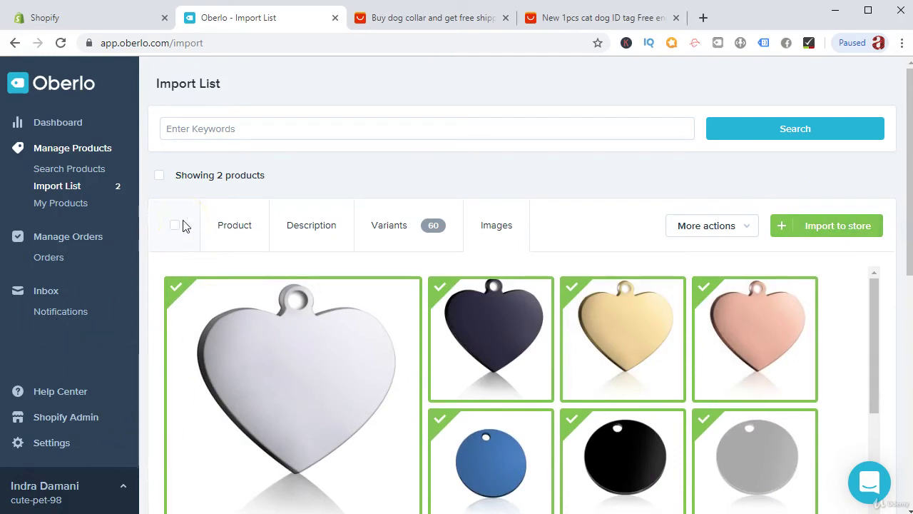
Step: Go back over the ID tag's product details, description and variant pricing table
{"action": "left_click", "coordinate": [238, 232]}
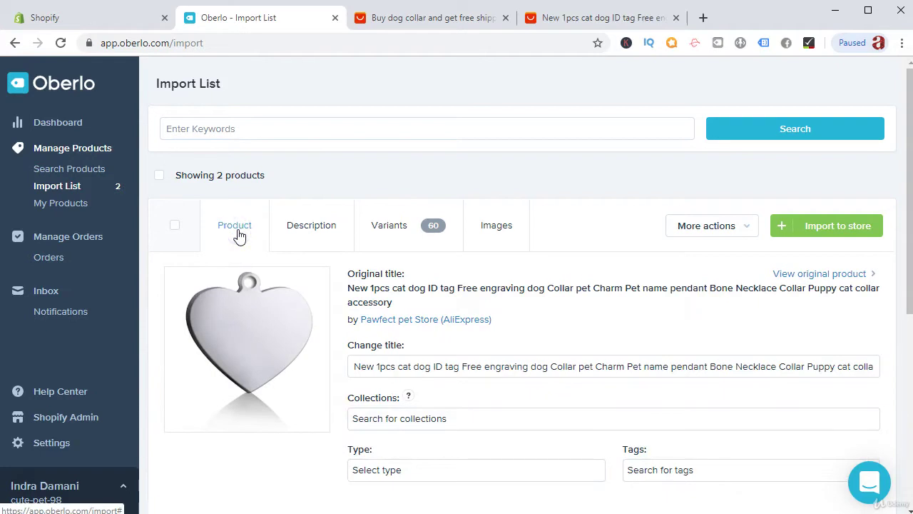
{"action": "left_click", "coordinate": [281, 227]}
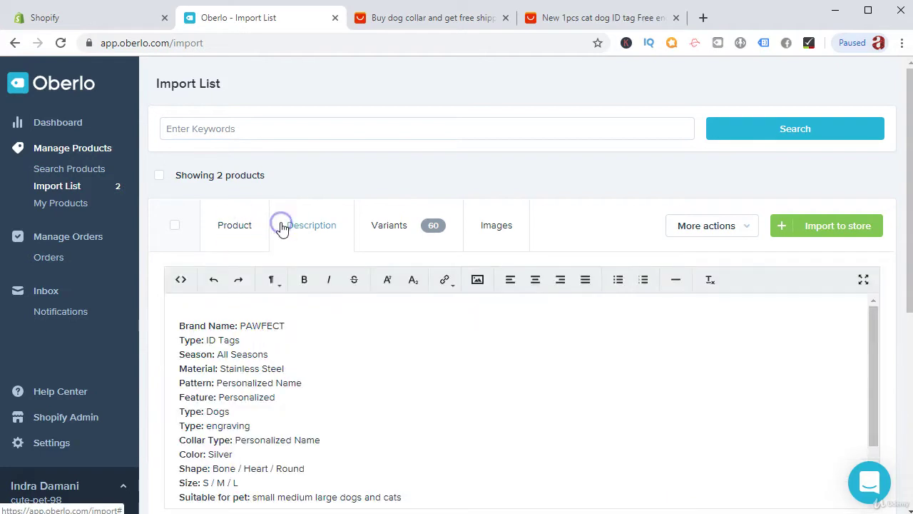
{"action": "left_click", "coordinate": [383, 236]}
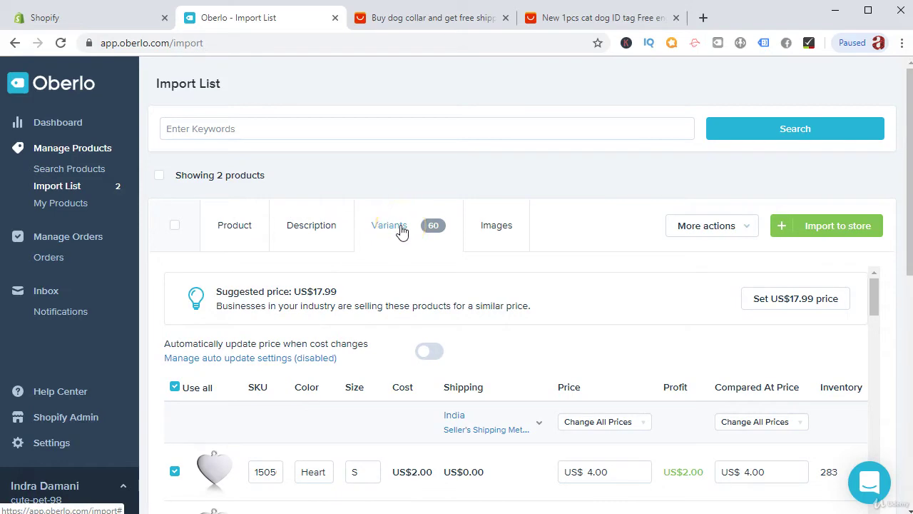
{"action": "scroll", "coordinate": [404, 228], "scroll_direction": "down", "scroll_amount": 4}
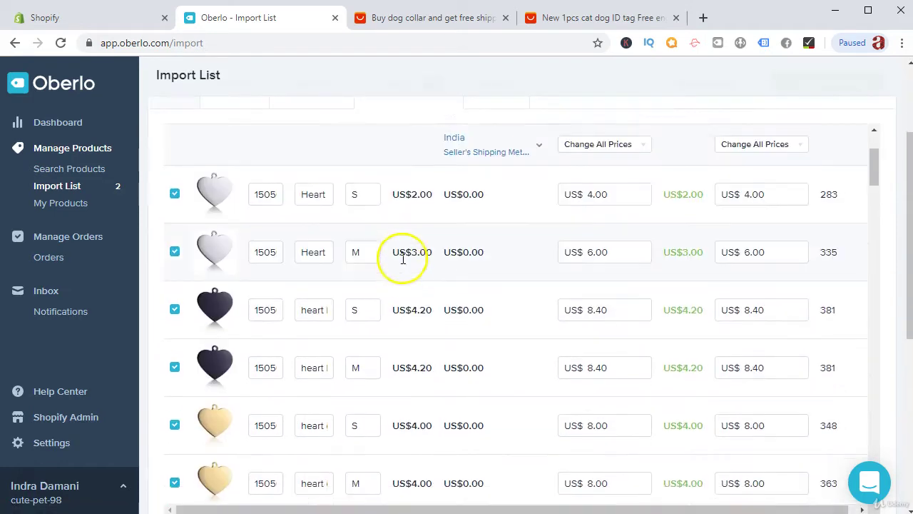
{"action": "scroll", "coordinate": [350, 249], "scroll_direction": "up", "scroll_amount": 4}
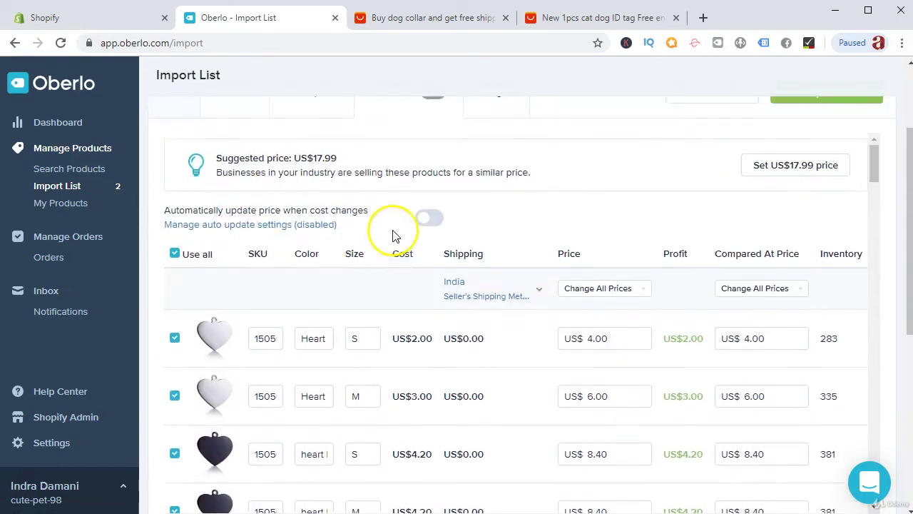
Step: Set the ID tag's shipping country to United States and choose ePacket as the shipping method
{"action": "scroll", "coordinate": [374, 237], "scroll_direction": "down", "scroll_amount": 4}
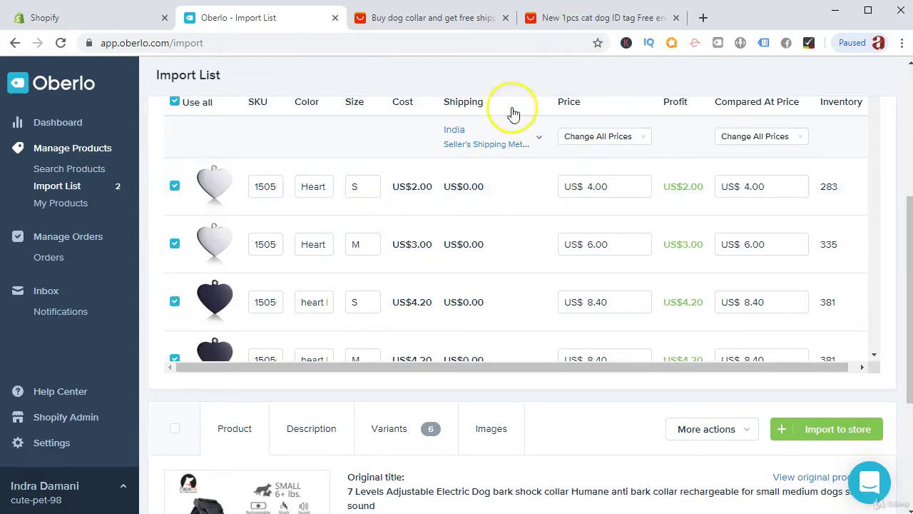
{"action": "left_click", "coordinate": [528, 137]}
{"action": "left_click", "coordinate": [450, 243]}
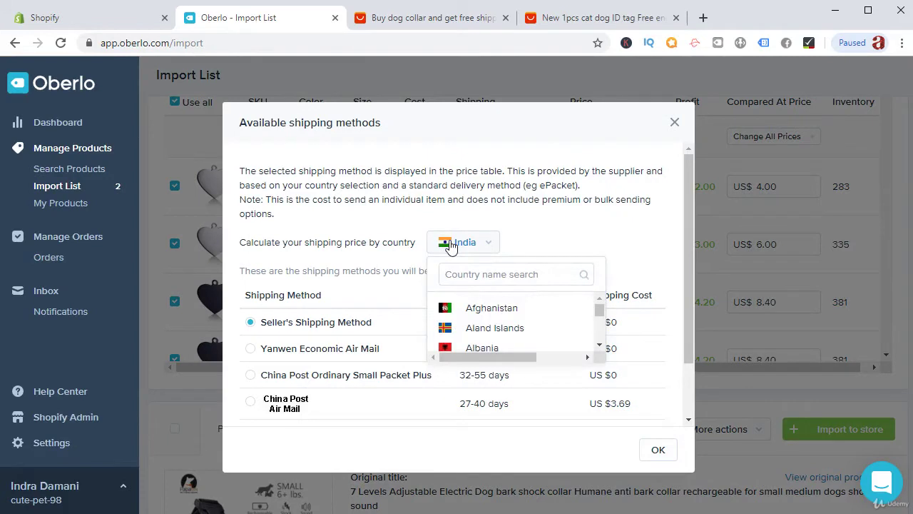
{"action": "left_click", "coordinate": [469, 271]}
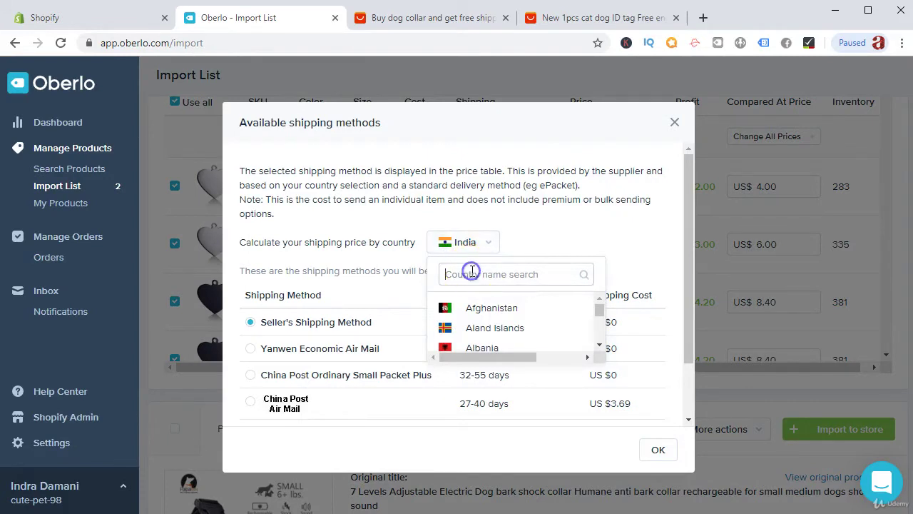
{"action": "type", "text": "unite"}
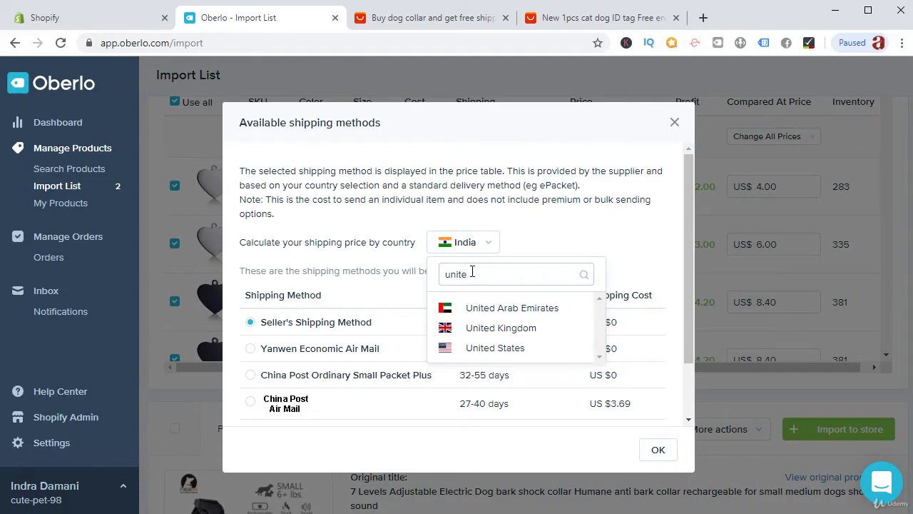
{"action": "left_click", "coordinate": [495, 347]}
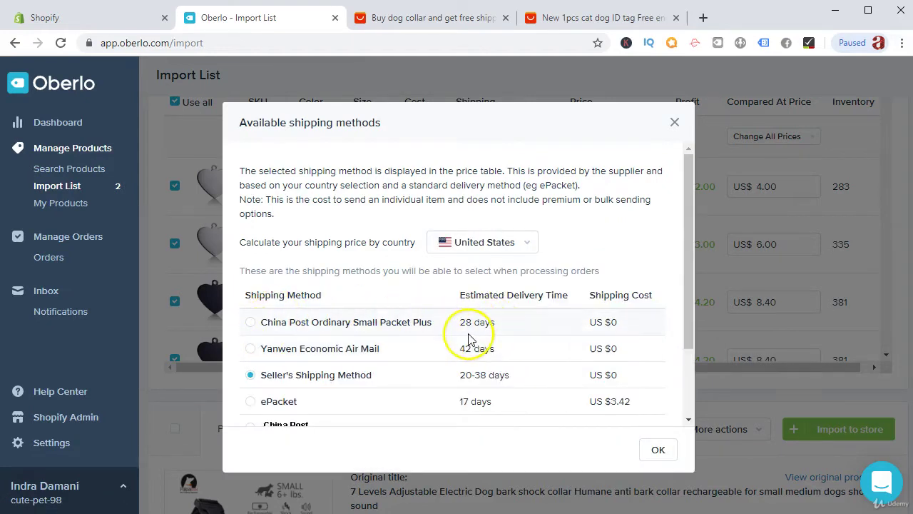
{"action": "left_click", "coordinate": [279, 408]}
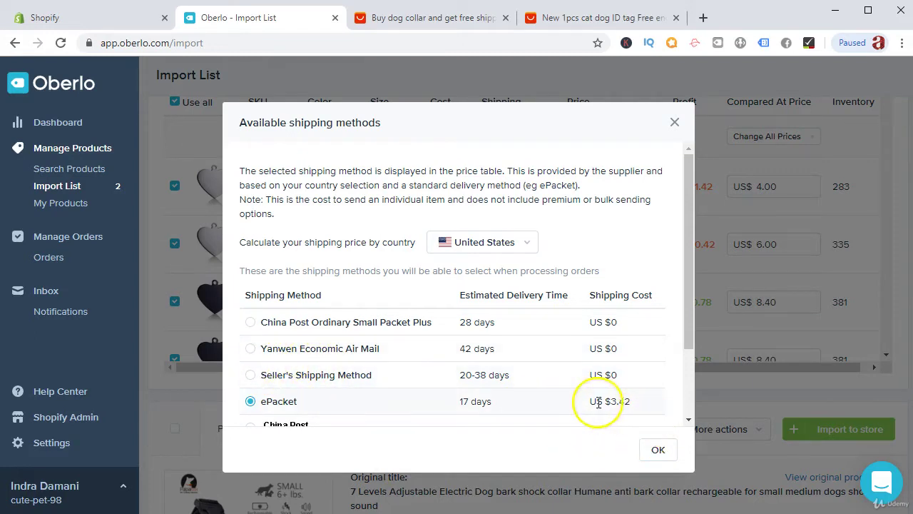
{"action": "left_click_drag", "start_coordinate": [595, 401], "coordinate": [645, 407]}
{"action": "left_click_drag", "start_coordinate": [578, 397], "coordinate": [652, 407]}
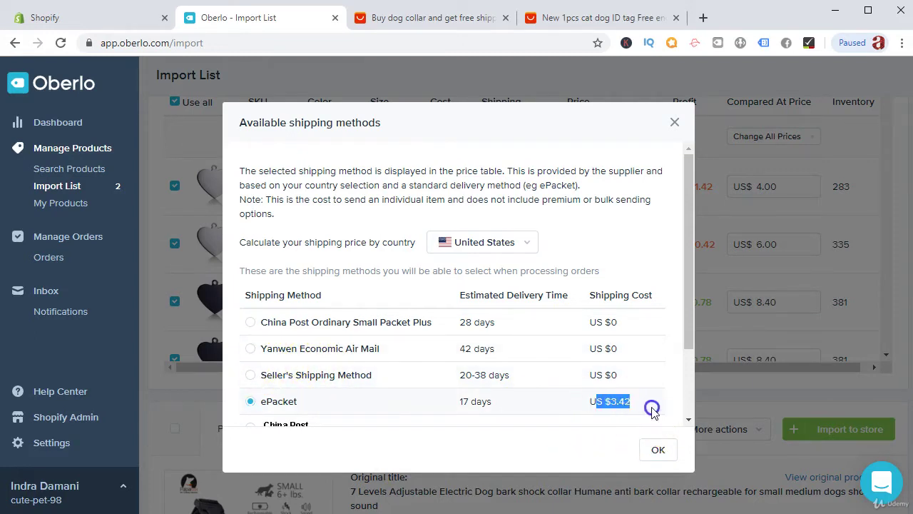
{"action": "left_click", "coordinate": [656, 450]}
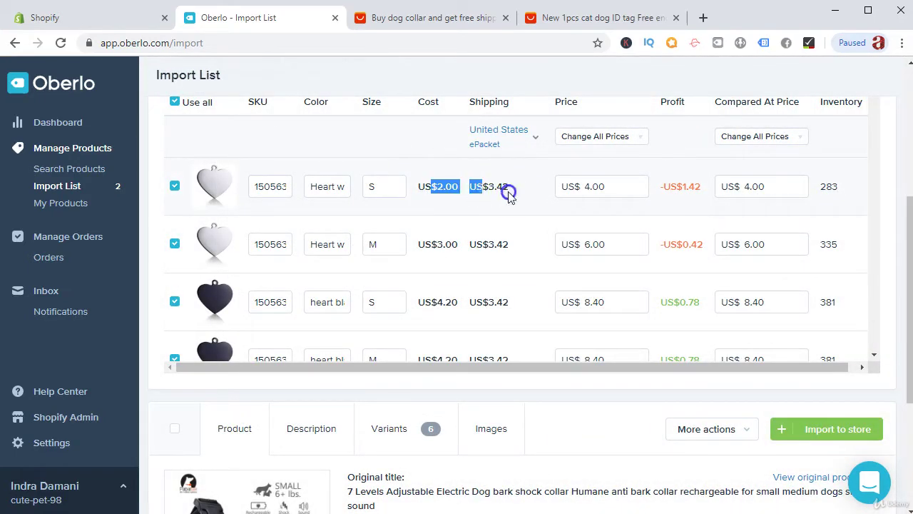
Step: Switch to Calculator, add the small heart tag's cost and shipping as 2+3.42, multiply the sum by 3, and close the calculator
{"action": "left_click_drag", "start_coordinate": [509, 193], "coordinate": [531, 188]}
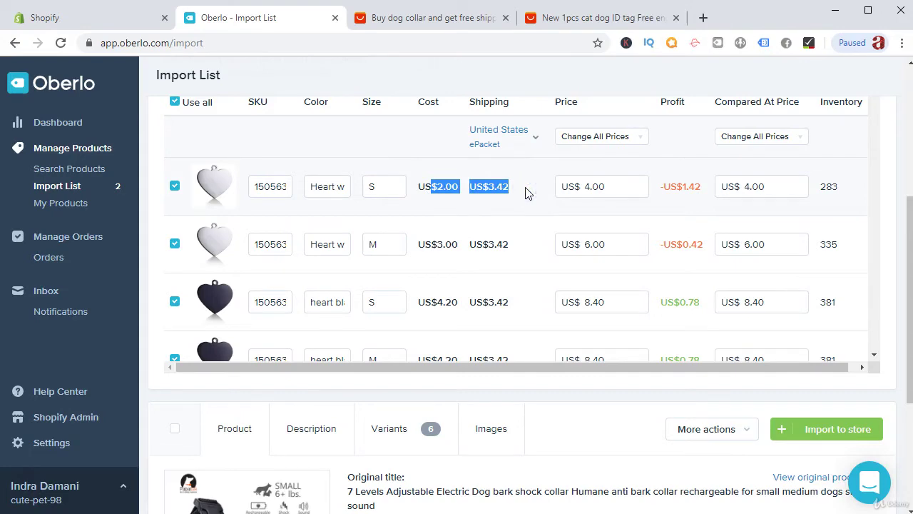
{"action": "key", "text": "super"}
{"action": "type", "text": "calc"}
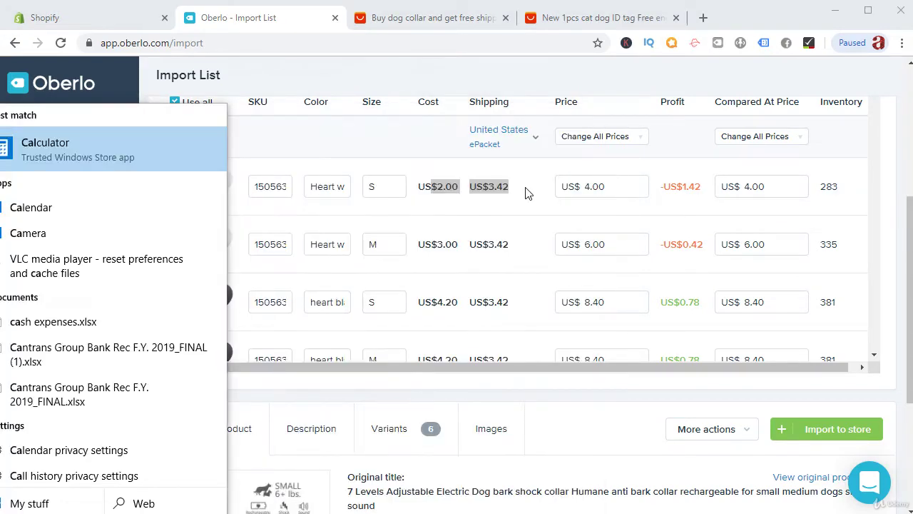
{"action": "key", "text": "Return"}
{"action": "type", "text": "2+3.42"}
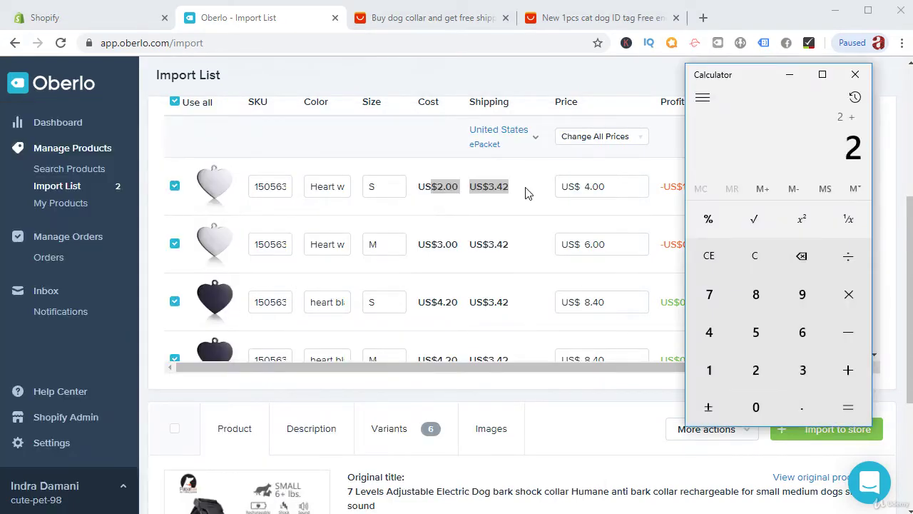
{"action": "key", "text": "Return"}
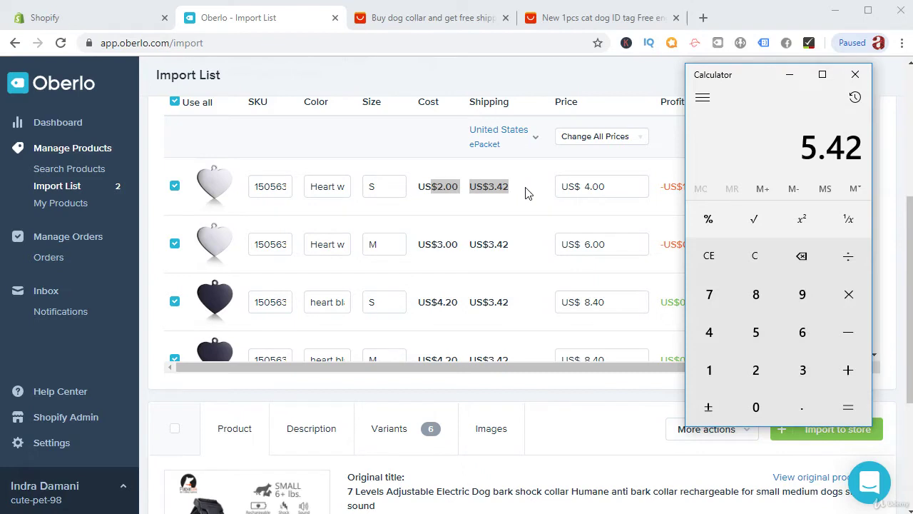
{"action": "type", "text": "*3"}
{"action": "key", "text": "Return"}
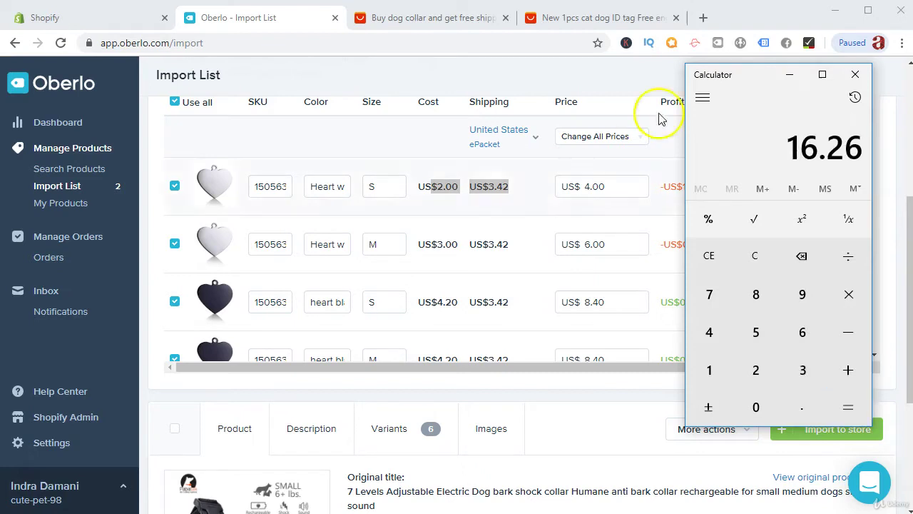
{"action": "left_click", "coordinate": [855, 74]}
Step: Set the price of the small white heart tag variant to US$20.00
{"action": "left_click", "coordinate": [616, 186]}
{"action": "double_click", "coordinate": [615, 185]}
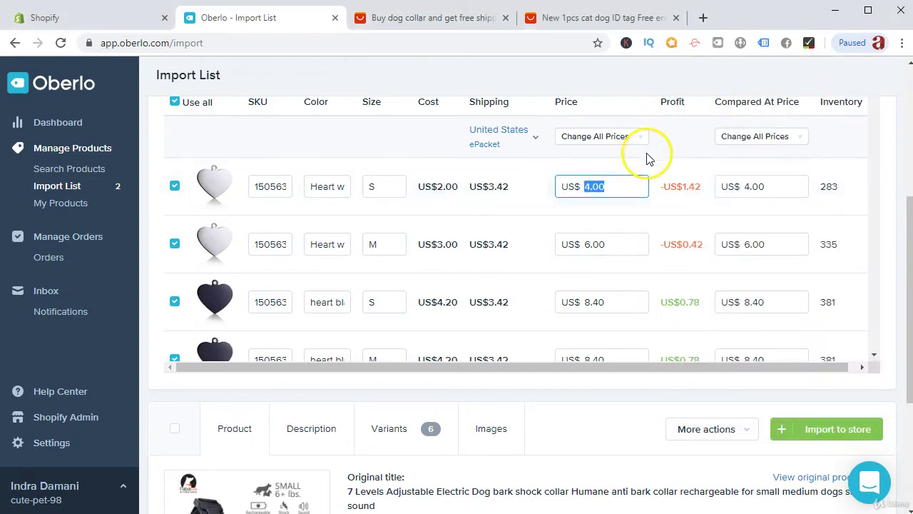
{"action": "left_click", "coordinate": [700, 182]}
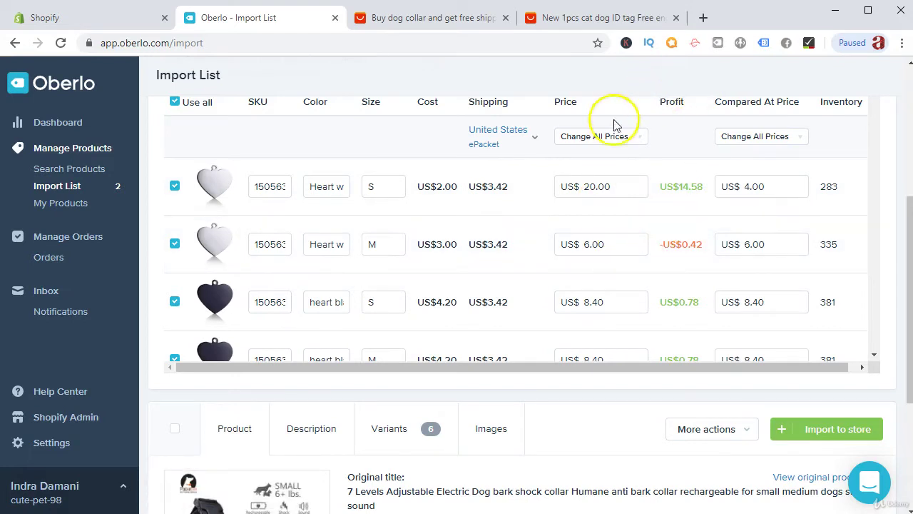
Step: Change the selling price of all ID tag variants to US$20 at once and check the price column throughout the variants
{"action": "left_click", "coordinate": [598, 138]}
{"action": "left_click", "coordinate": [611, 162]}
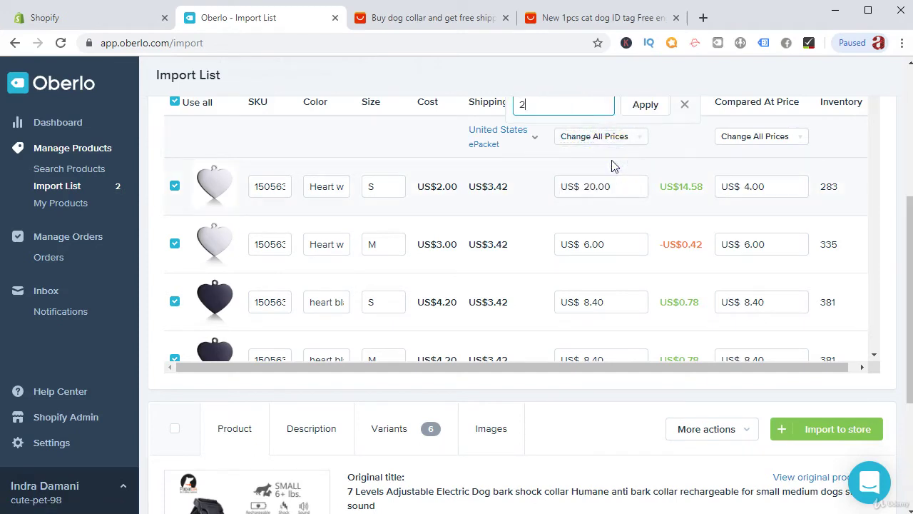
{"action": "type", "text": "20"}
{"action": "left_click", "coordinate": [655, 104]}
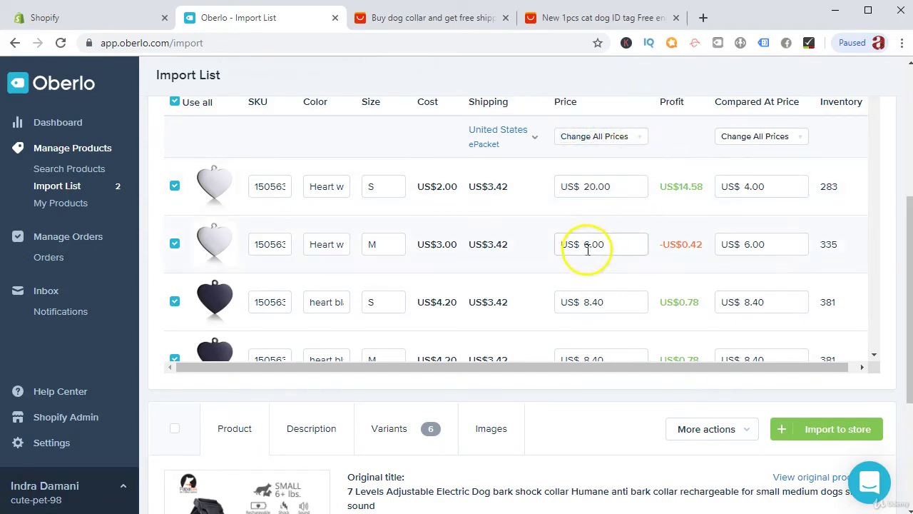
{"action": "scroll", "coordinate": [627, 214], "scroll_direction": "down", "scroll_amount": 5}
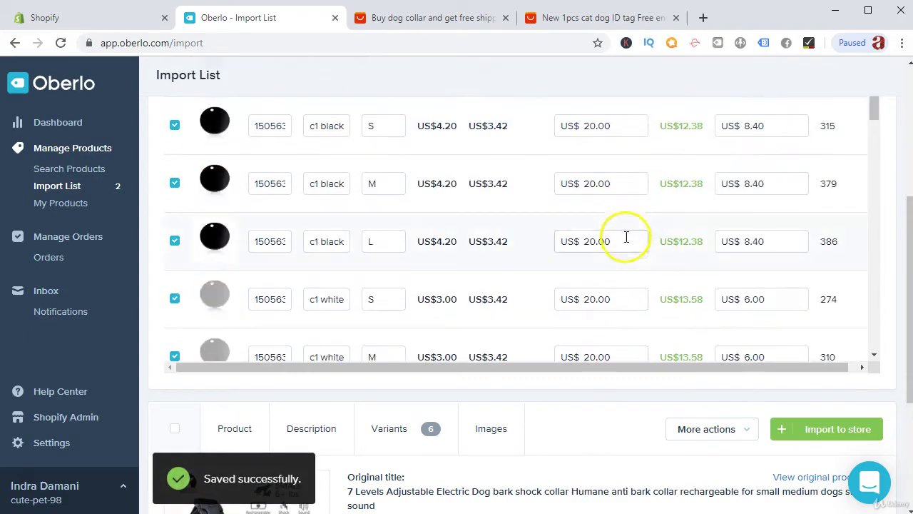
{"action": "scroll", "coordinate": [627, 243], "scroll_direction": "down", "scroll_amount": 15}
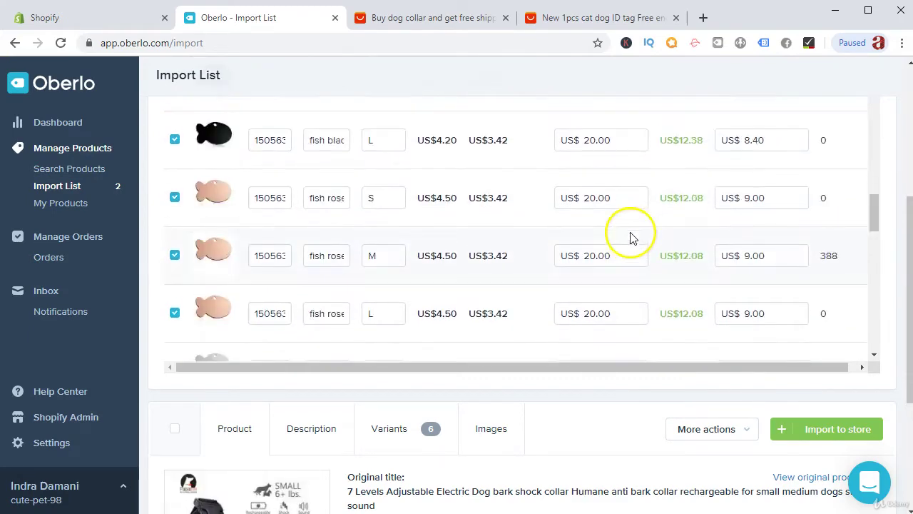
{"action": "scroll", "coordinate": [626, 260], "scroll_direction": "down", "scroll_amount": 3}
{"action": "scroll", "coordinate": [624, 242], "scroll_direction": "up", "scroll_amount": 15}
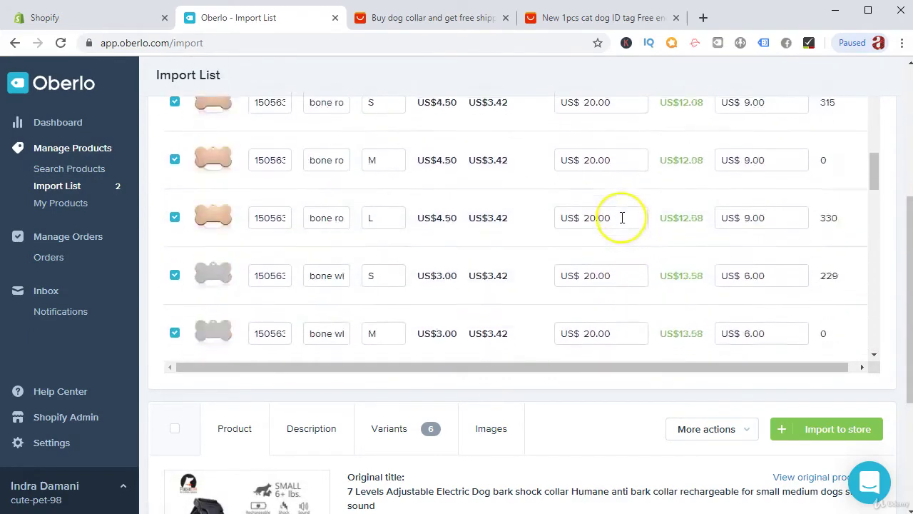
{"action": "scroll", "coordinate": [622, 217], "scroll_direction": "up", "scroll_amount": 10}
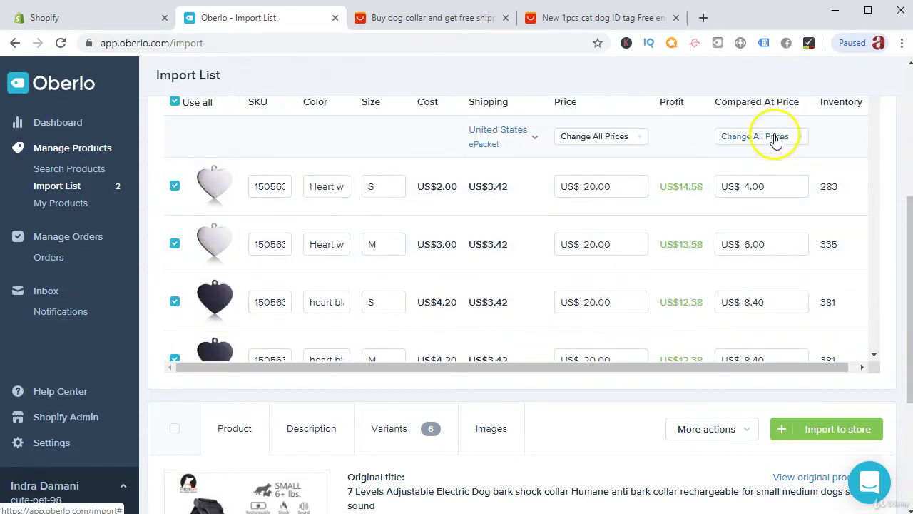
Step: Compare the Price and Compared At Price columns with the current and crossed-out prices on the AliExpress listing, returning to Oberlo's import list
{"action": "double_click", "coordinate": [577, 101]}
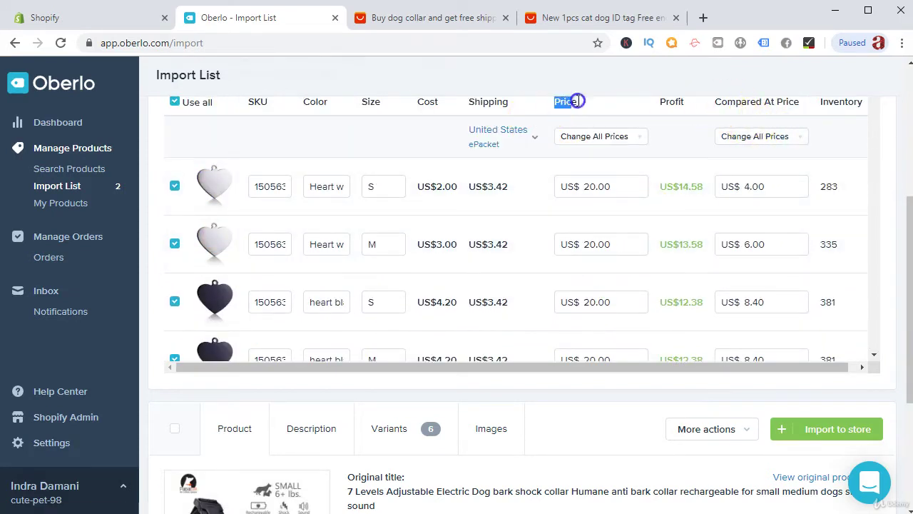
{"action": "left_click", "coordinate": [728, 112]}
{"action": "left_click_drag", "start_coordinate": [734, 108], "coordinate": [789, 121]}
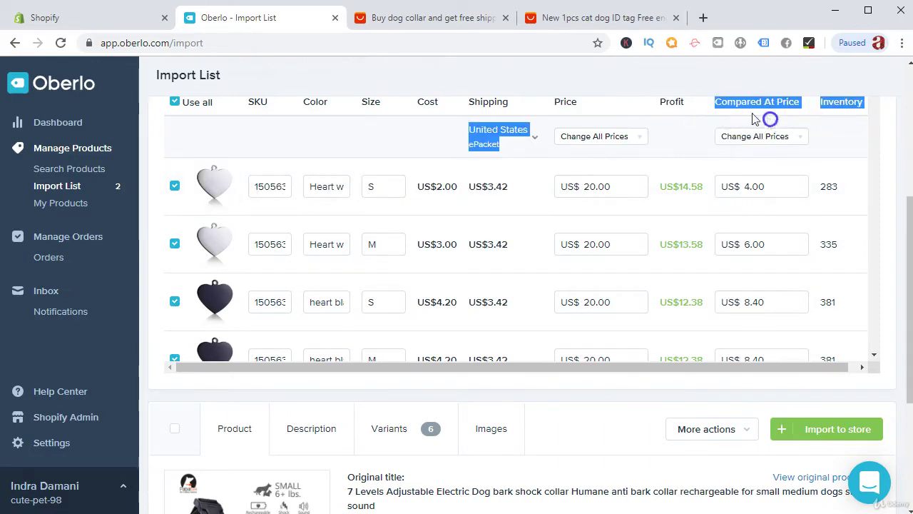
{"action": "left_click", "coordinate": [576, 21]}
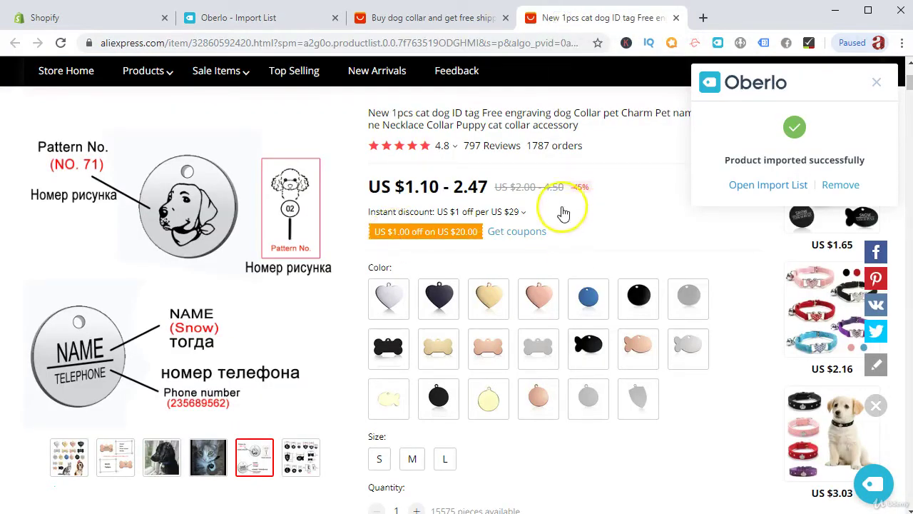
{"action": "left_click_drag", "start_coordinate": [374, 184], "coordinate": [565, 194]}
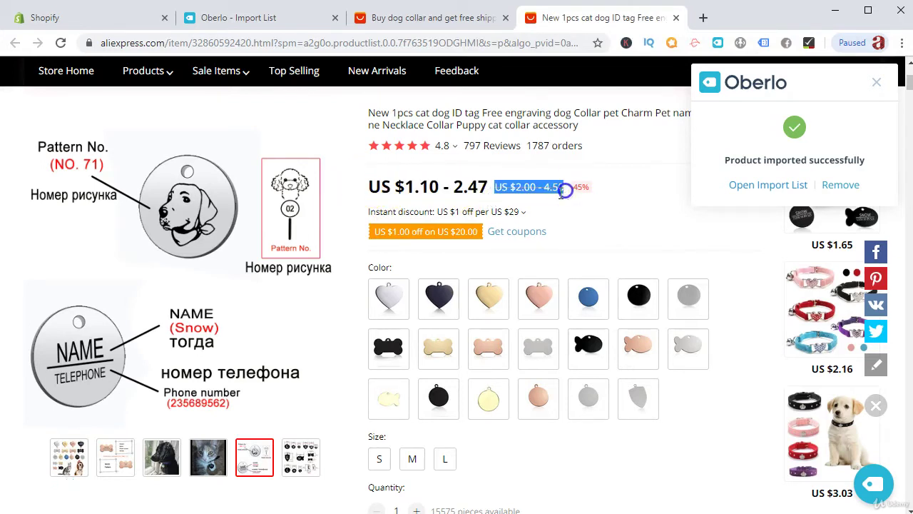
{"action": "left_click", "coordinate": [217, 19]}
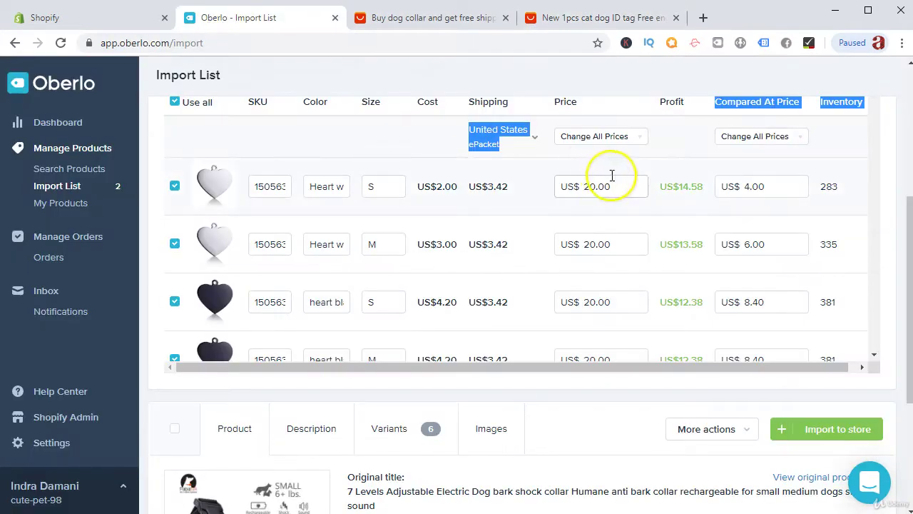
Step: Set the Compared At Price to US$49 for the small white heart tag and for all ID tag variants at once, checking the column throughout
{"action": "left_click_drag", "start_coordinate": [585, 186], "coordinate": [611, 186]}
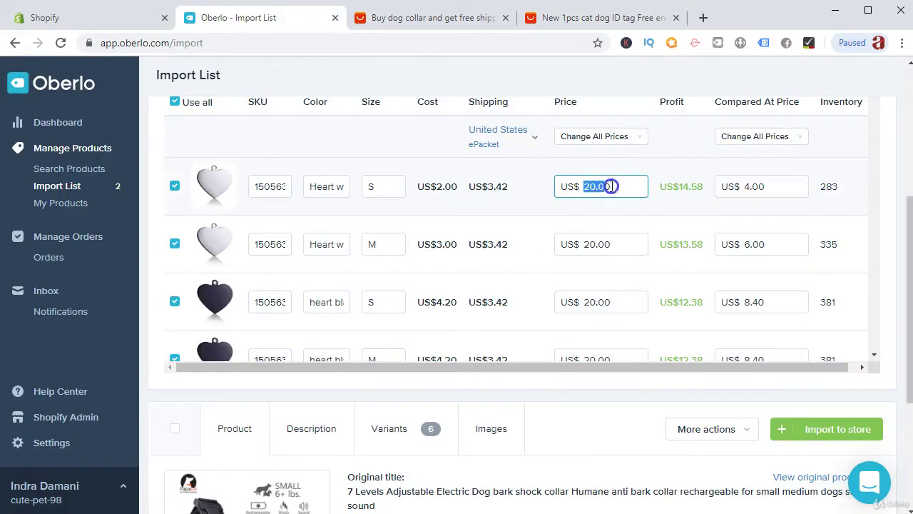
{"action": "left_click_drag", "start_coordinate": [774, 186], "coordinate": [709, 187]}
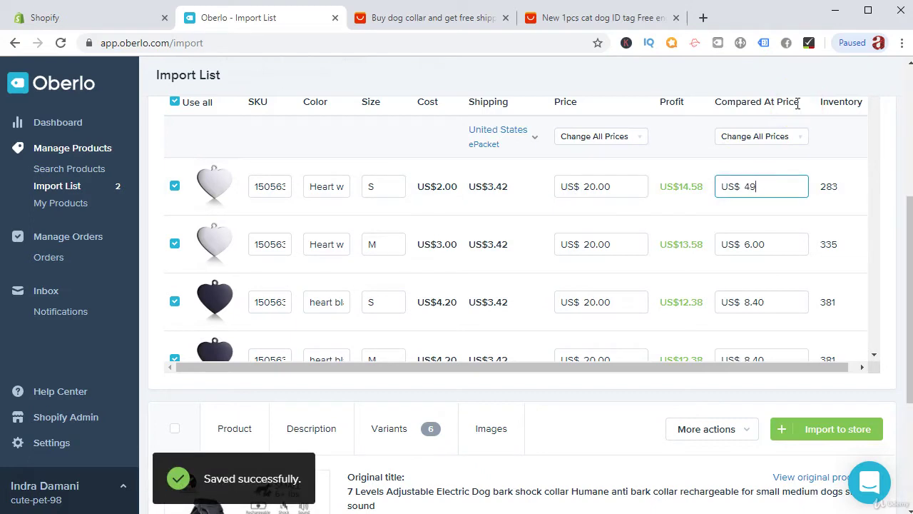
{"action": "left_click", "coordinate": [761, 138]}
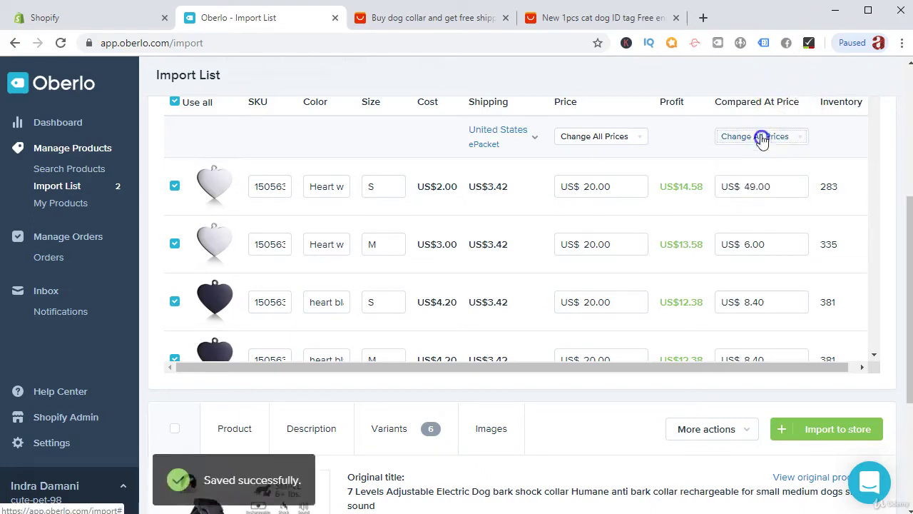
{"action": "left_click", "coordinate": [755, 163]}
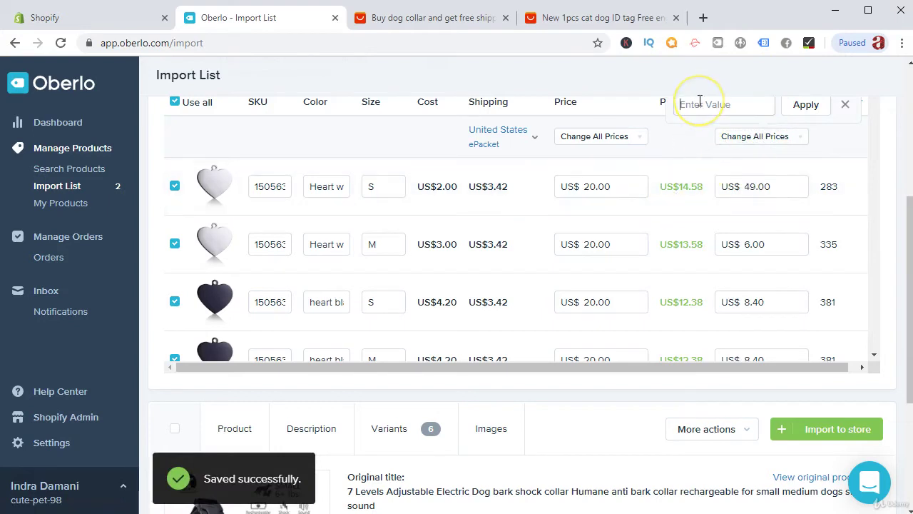
{"action": "type", "text": "49"}
{"action": "left_click", "coordinate": [785, 100]}
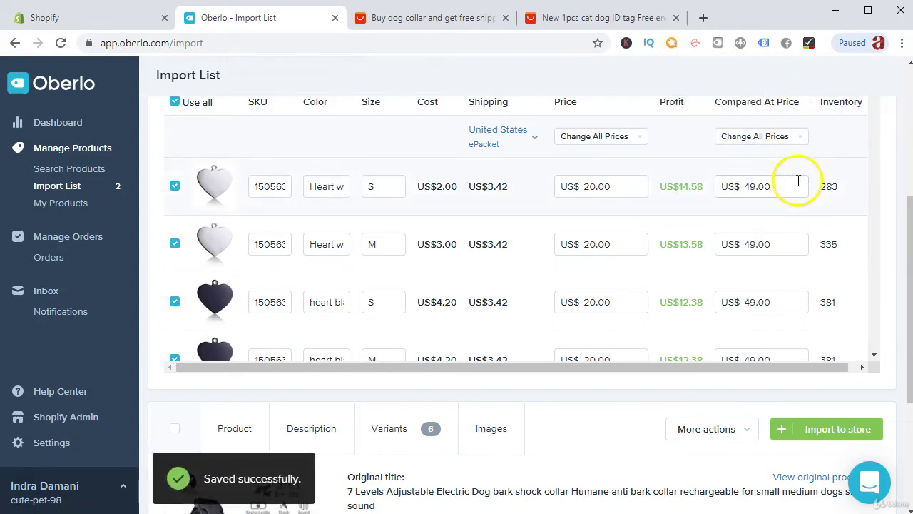
{"action": "scroll", "coordinate": [785, 234], "scroll_direction": "down", "scroll_amount": 2}
{"action": "scroll", "coordinate": [785, 234], "scroll_direction": "down", "scroll_amount": 10}
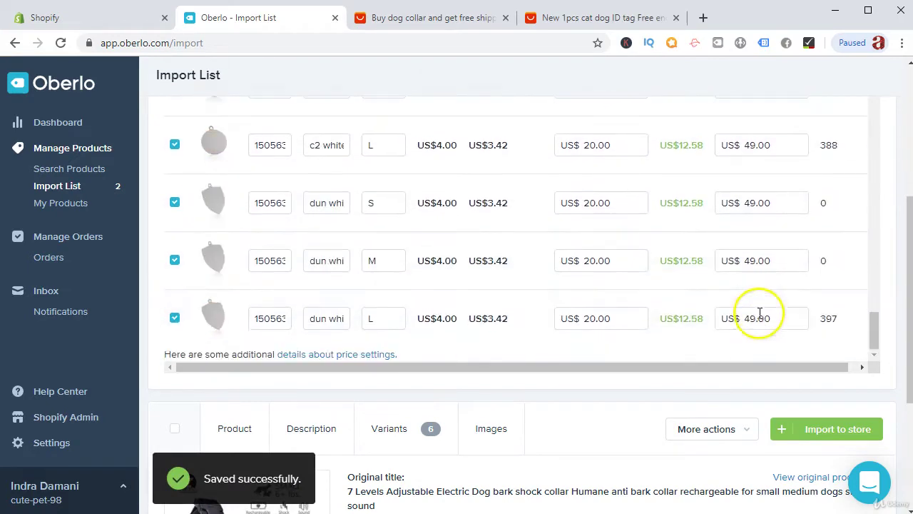
{"action": "scroll", "coordinate": [744, 291], "scroll_direction": "up", "scroll_amount": 10}
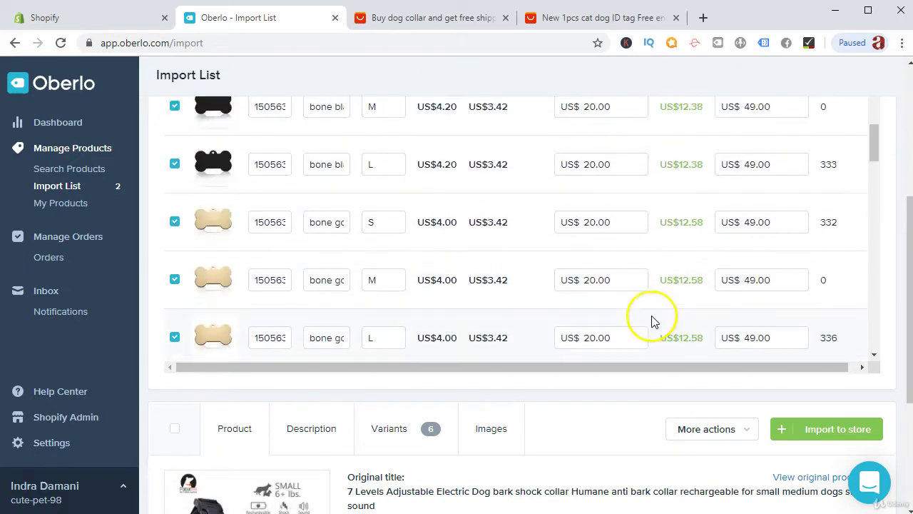
{"action": "scroll", "coordinate": [531, 300], "scroll_direction": "up", "scroll_amount": 10}
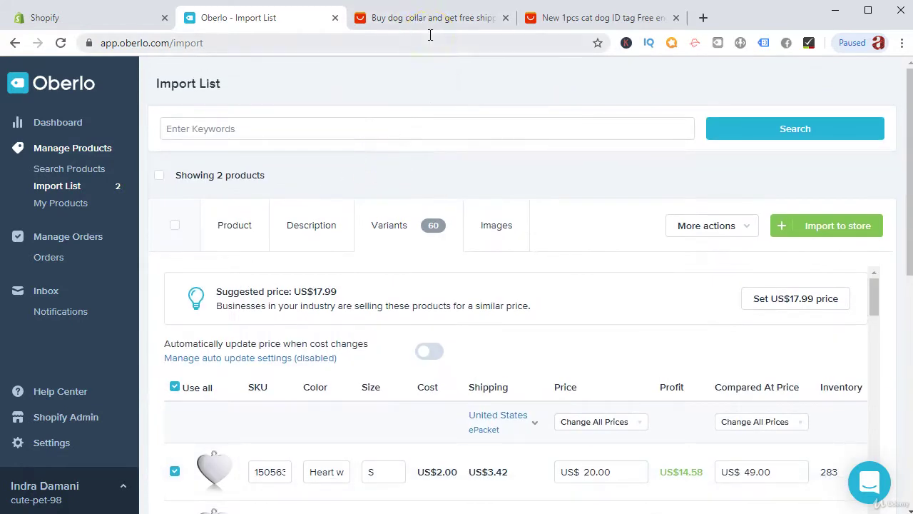
Step: Compare the estimated delivery times and costs of ePacket and the other shipping methods to the United States for the ID tag
{"action": "scroll", "coordinate": [412, 291], "scroll_direction": "down", "scroll_amount": 3}
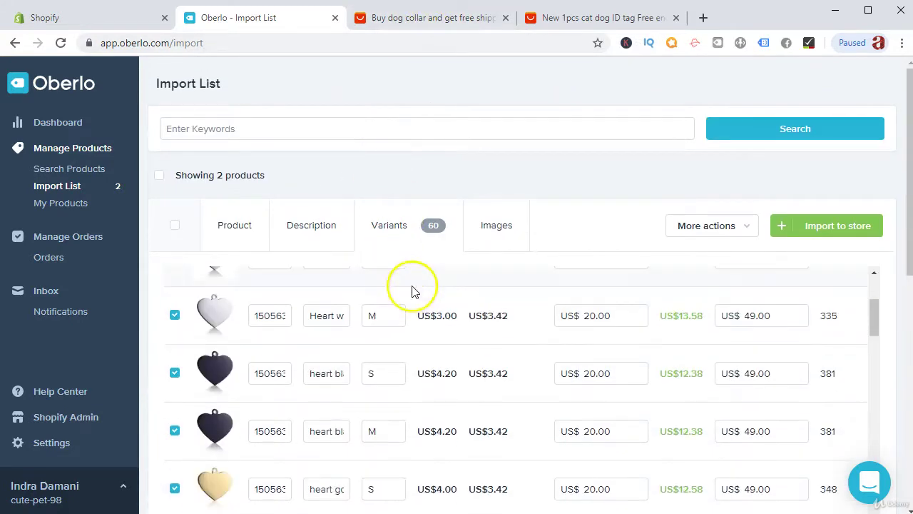
{"action": "scroll", "coordinate": [412, 291], "scroll_direction": "up", "scroll_amount": 4}
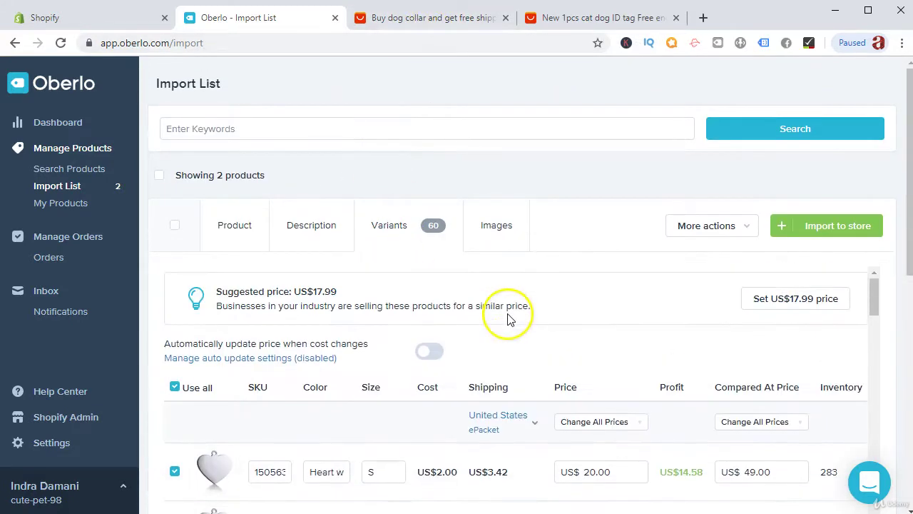
{"action": "left_click", "coordinate": [533, 428]}
{"action": "scroll", "coordinate": [500, 285], "scroll_direction": "down", "scroll_amount": 3}
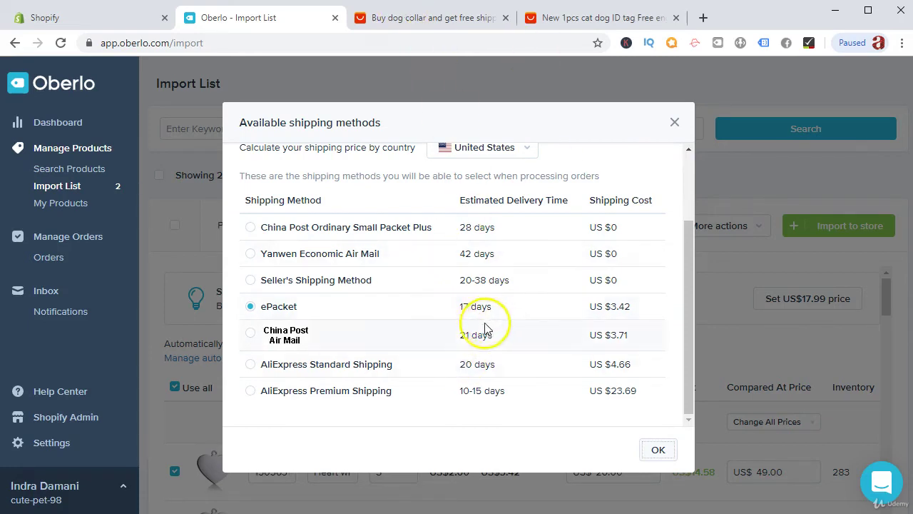
{"action": "left_click_drag", "start_coordinate": [456, 307], "coordinate": [526, 397]}
{"action": "left_click_drag", "start_coordinate": [461, 227], "coordinate": [544, 405]}
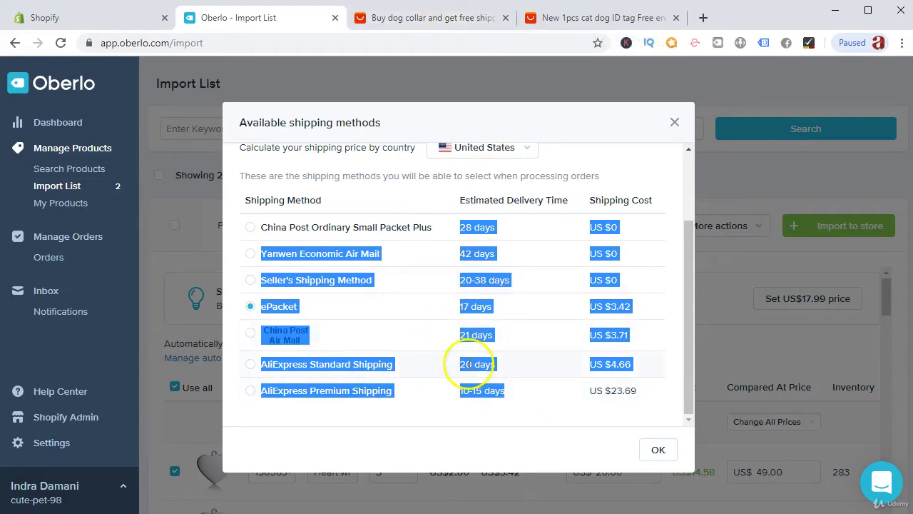
{"action": "left_click", "coordinate": [483, 332]}
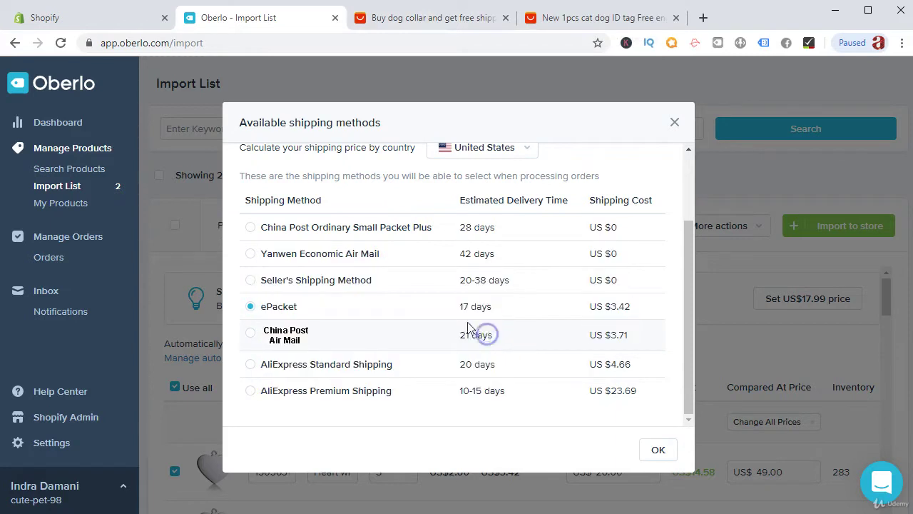
{"action": "left_click_drag", "start_coordinate": [265, 308], "coordinate": [476, 329]}
{"action": "left_click", "coordinate": [477, 329]}
{"action": "left_click_drag", "start_coordinate": [454, 308], "coordinate": [505, 316]}
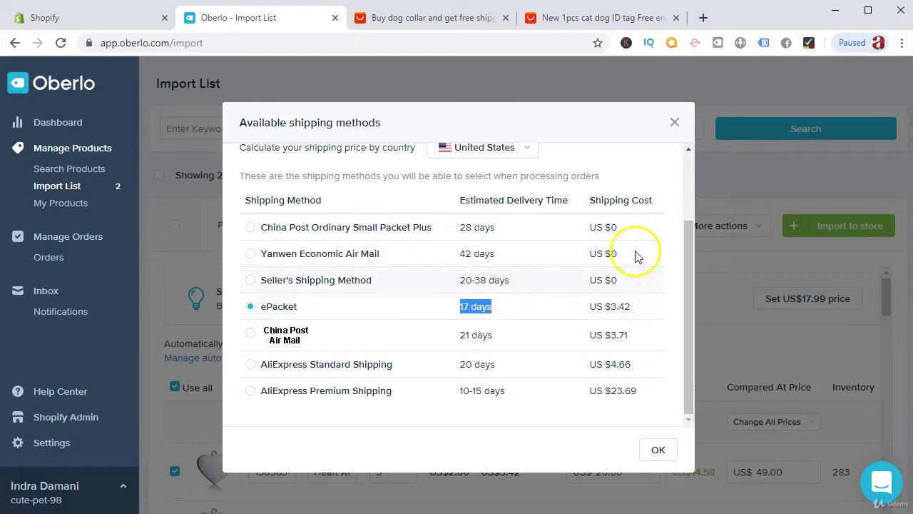
{"action": "left_click", "coordinate": [674, 122]}
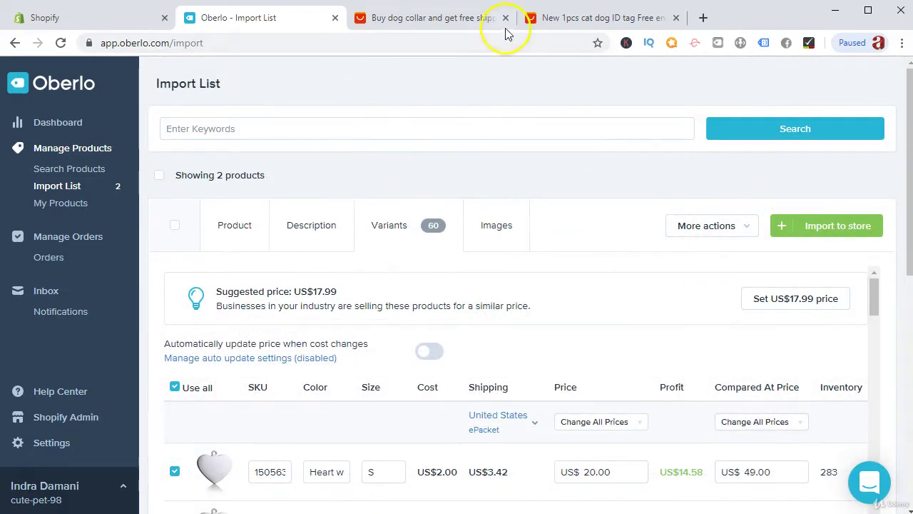
Step: Switch to the Shopify admin, reload its Apps page and search the Shopify App Store for eprolo
{"action": "left_click", "coordinate": [104, 20]}
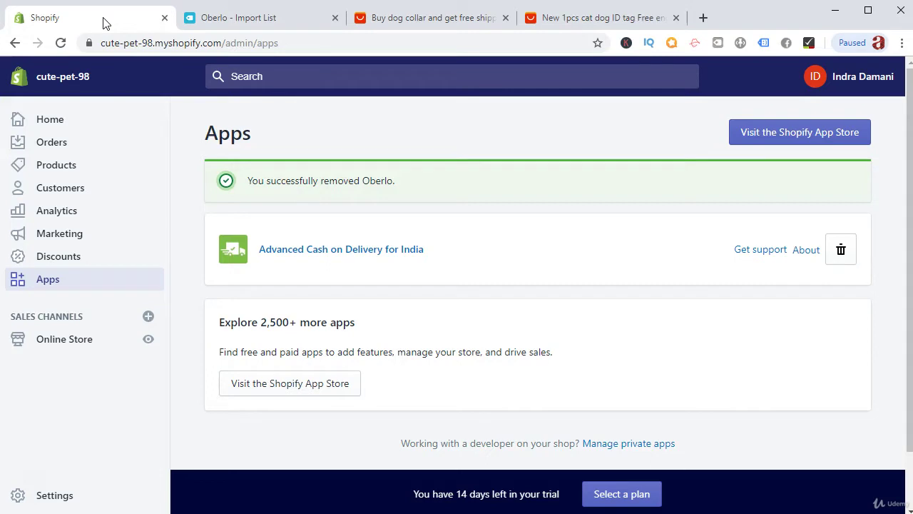
{"action": "key", "text": "F5"}
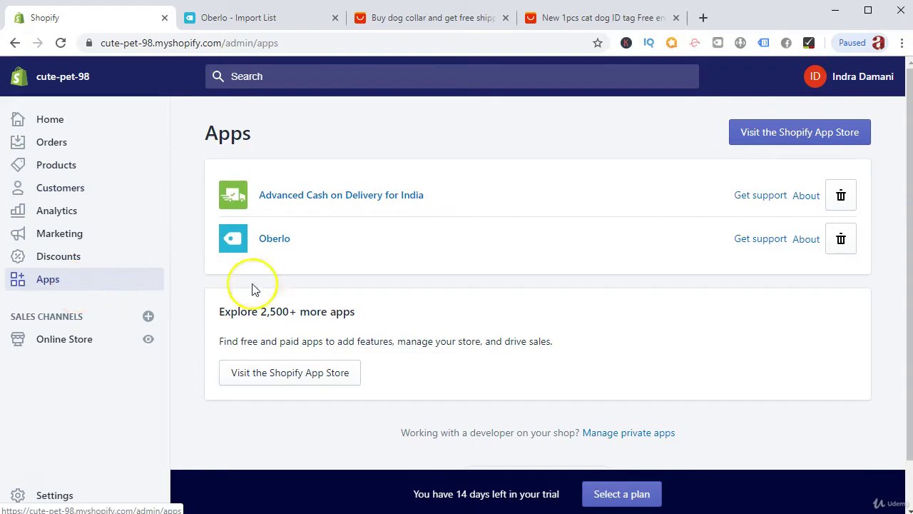
{"action": "left_click", "coordinate": [791, 138]}
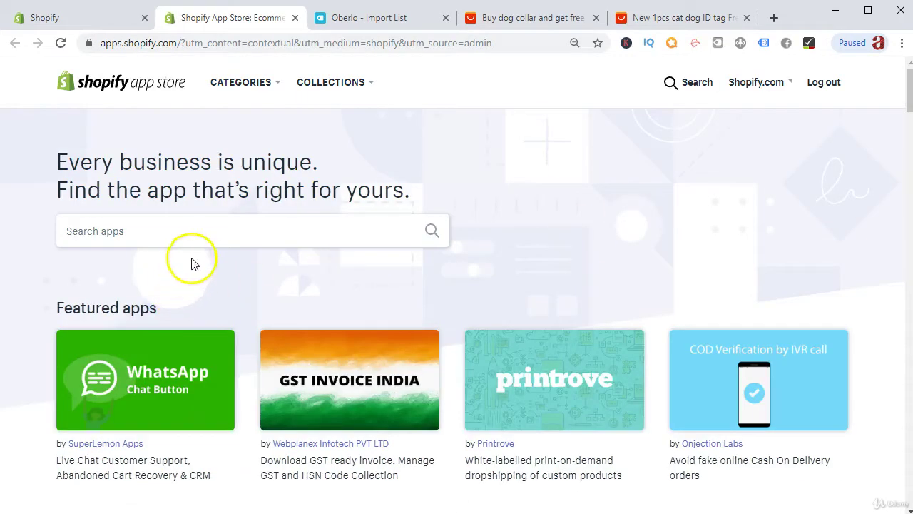
{"action": "left_click", "coordinate": [196, 244]}
{"action": "type", "text": "e"}
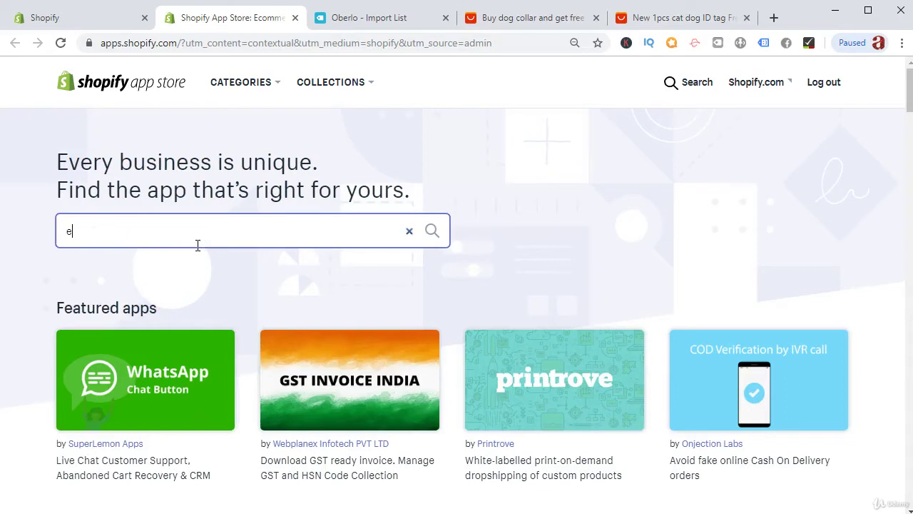
{"action": "type", "text": "prolo"}
{"action": "key", "text": "Return"}
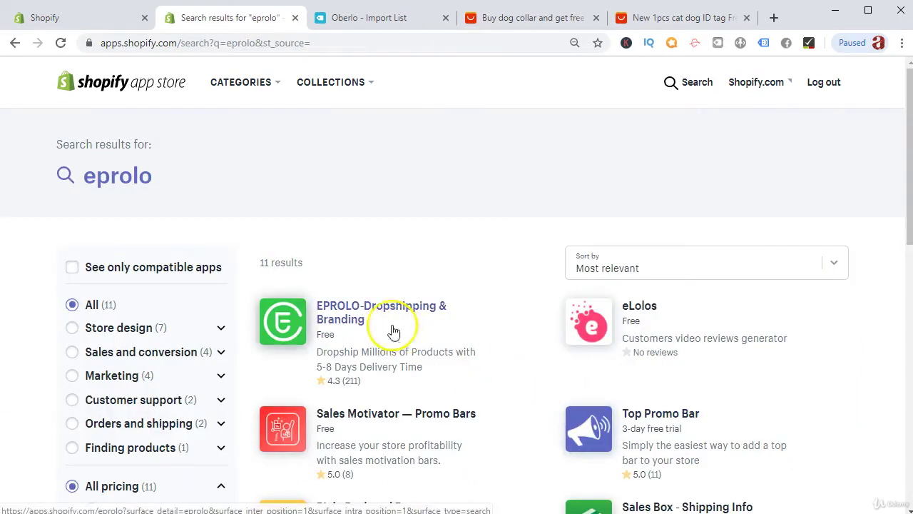
Step: Open the EPROLO-Dropshipping & Branding listing and install the app on the cute-pet-98 store
{"action": "left_click", "coordinate": [348, 341]}
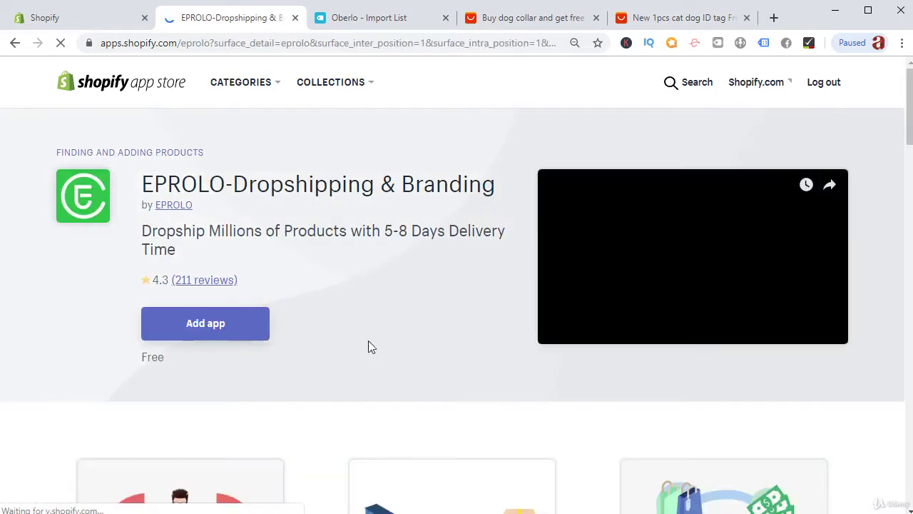
{"action": "left_click", "coordinate": [243, 332]}
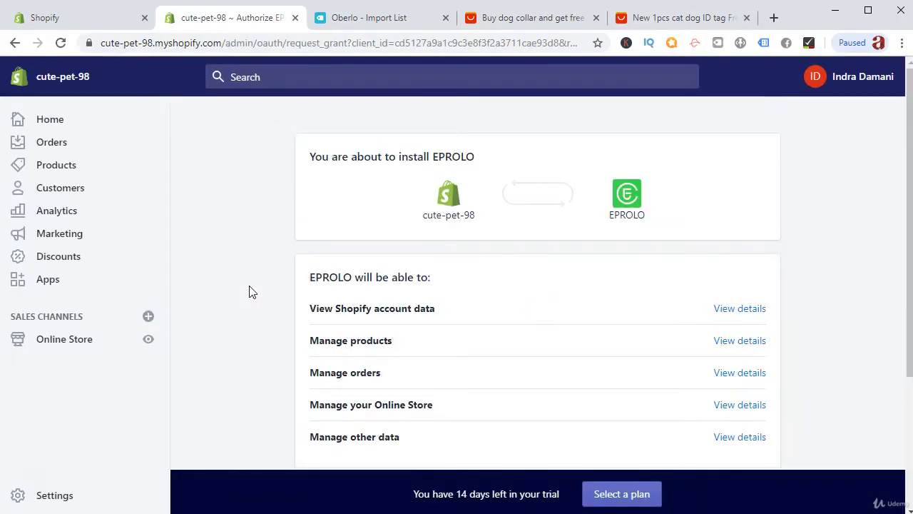
{"action": "scroll", "coordinate": [520, 190], "scroll_direction": "down", "scroll_amount": 3}
{"action": "left_click", "coordinate": [750, 357]}
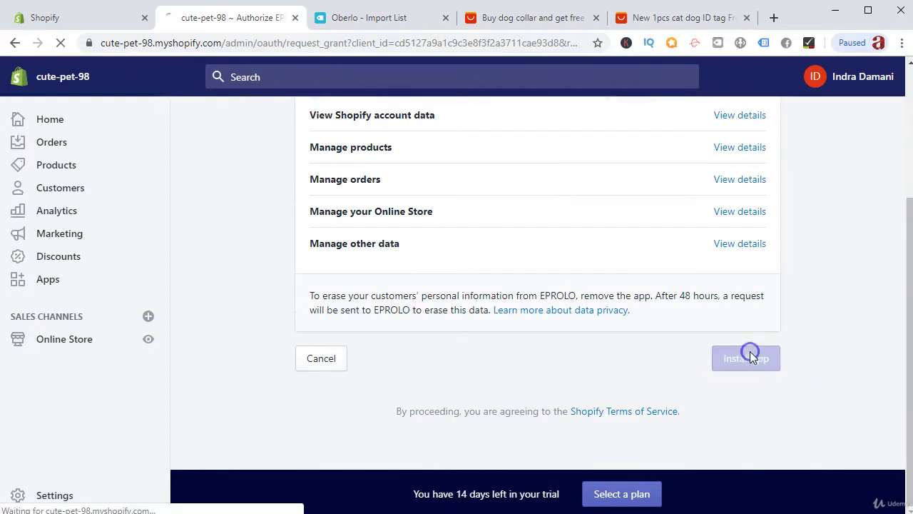
{"action": "left_click", "coordinate": [742, 357]}
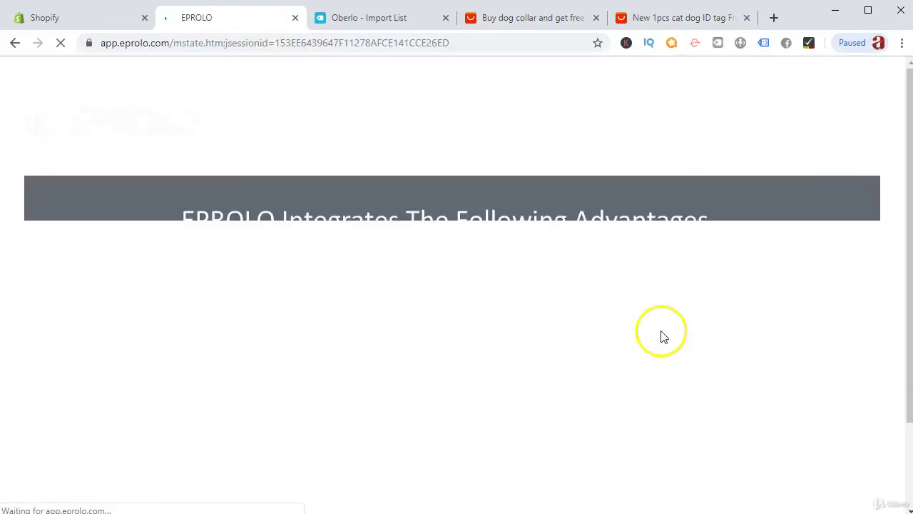
Step: Complete EPROLO's welcome screens without an invitation code and dismiss the Latest Trending Products pop-up
{"action": "scroll", "coordinate": [599, 334], "scroll_direction": "down", "scroll_amount": 2}
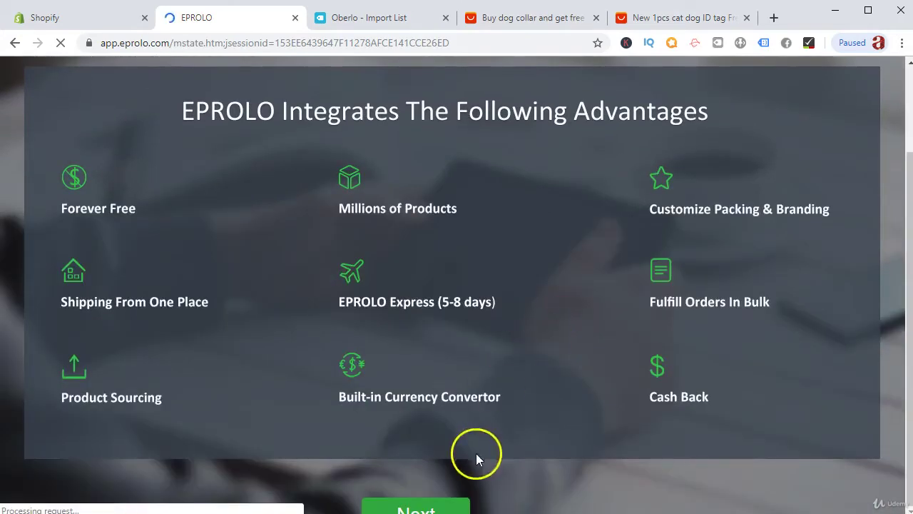
{"action": "left_click", "coordinate": [447, 505]}
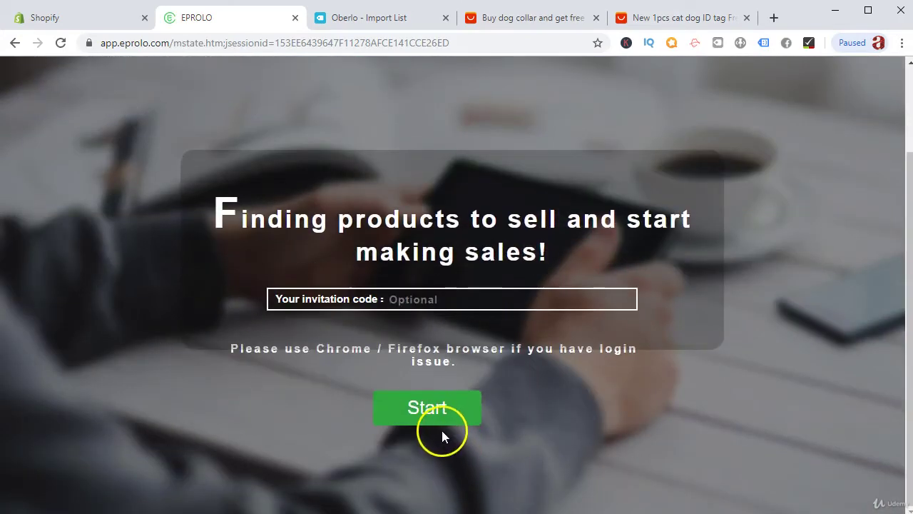
{"action": "left_click", "coordinate": [428, 425]}
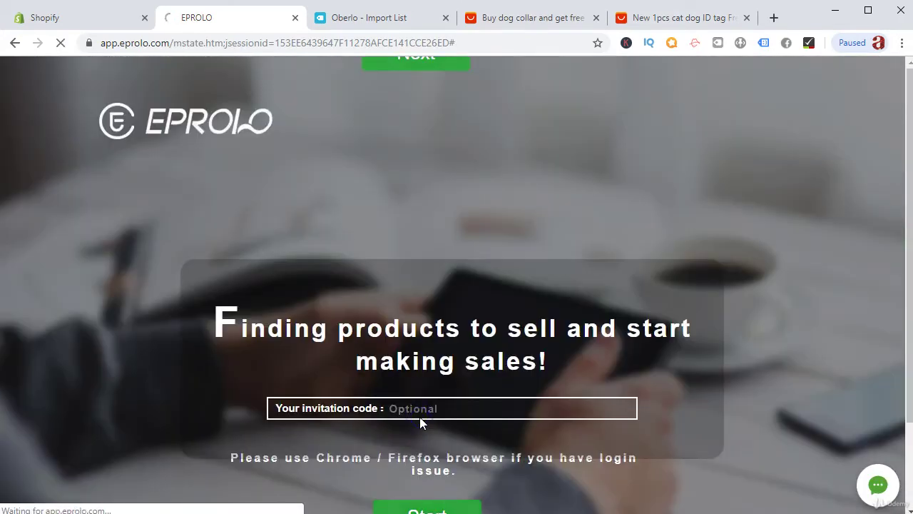
{"action": "scroll", "coordinate": [421, 417], "scroll_direction": "down", "scroll_amount": 2}
{"action": "left_click", "coordinate": [418, 420]}
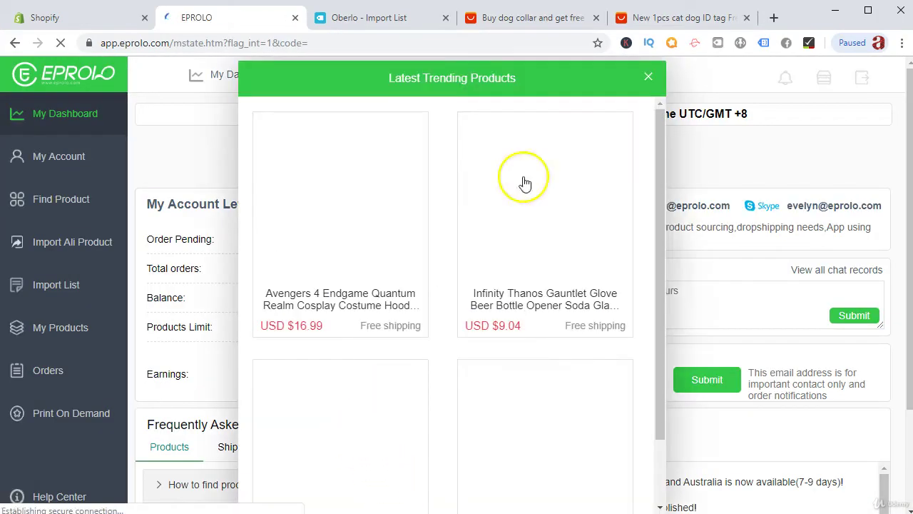
{"action": "left_click", "coordinate": [648, 78]}
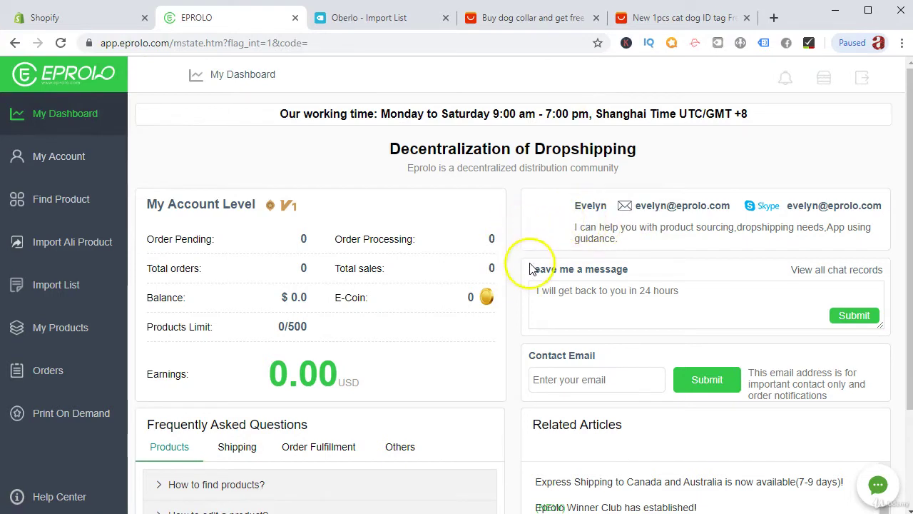
Step: Examine the support agent's contact details and the message box on the EPROLO dashboard
{"action": "left_click_drag", "start_coordinate": [595, 206], "coordinate": [618, 239]}
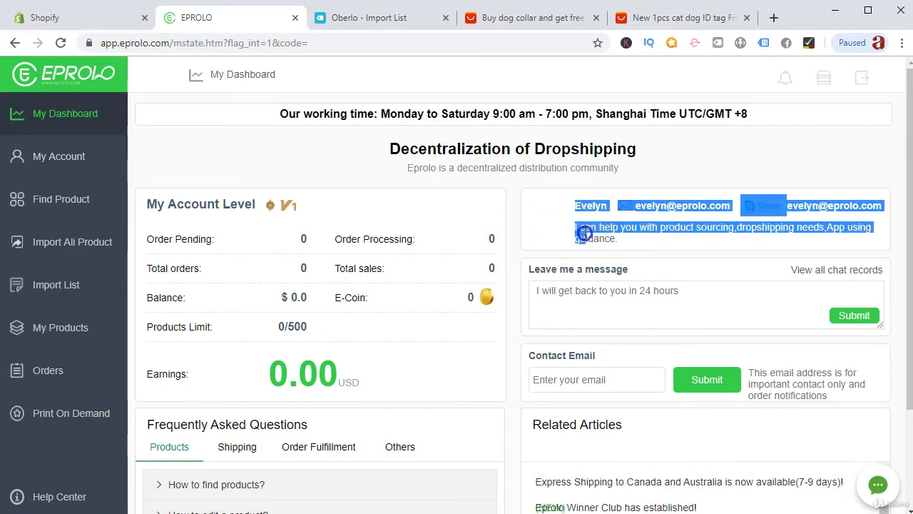
{"action": "left_click", "coordinate": [598, 205]}
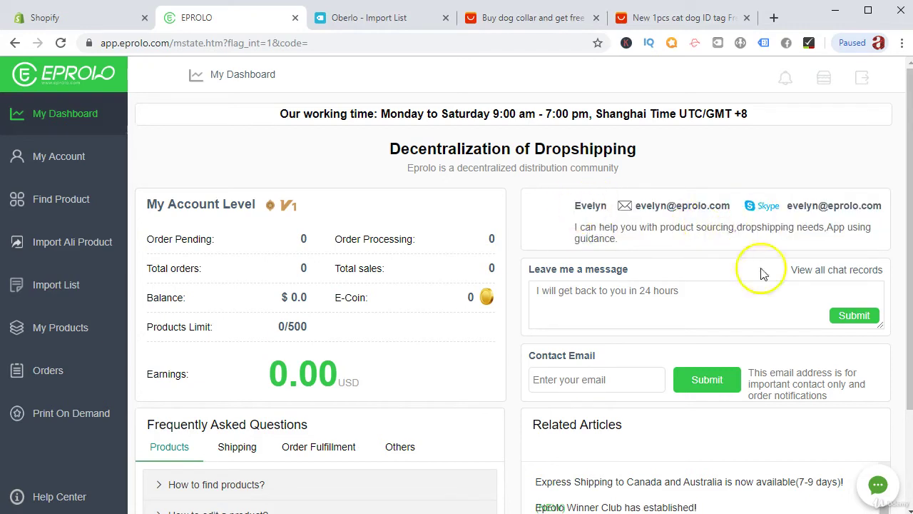
{"action": "left_click", "coordinate": [576, 295]}
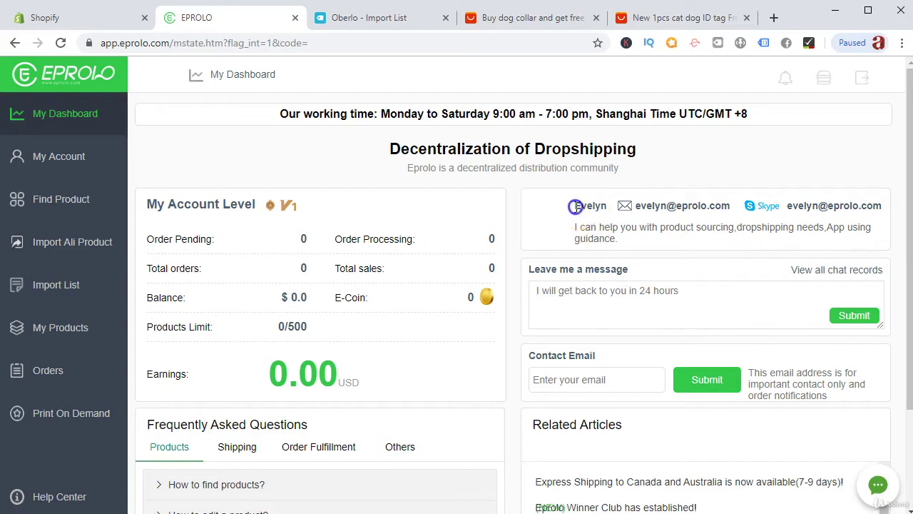
{"action": "left_click_drag", "start_coordinate": [577, 205], "coordinate": [605, 206]}
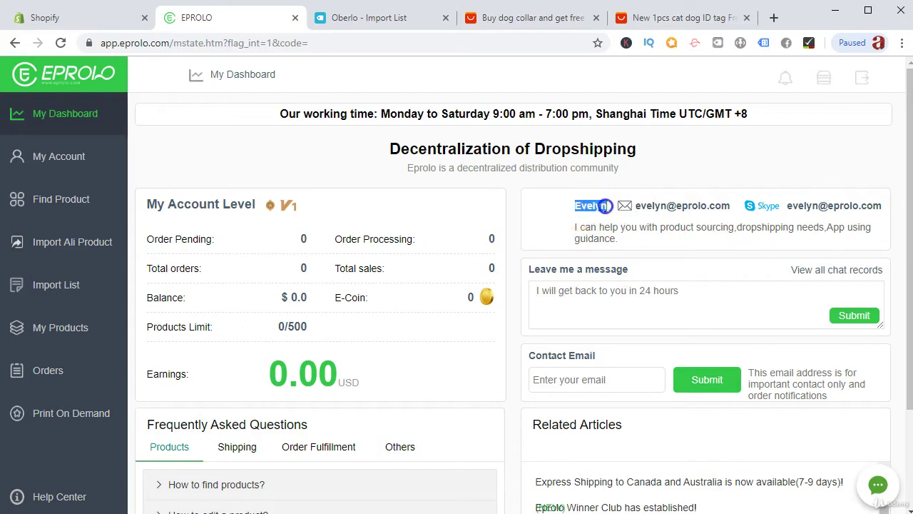
{"action": "left_click", "coordinate": [544, 294]}
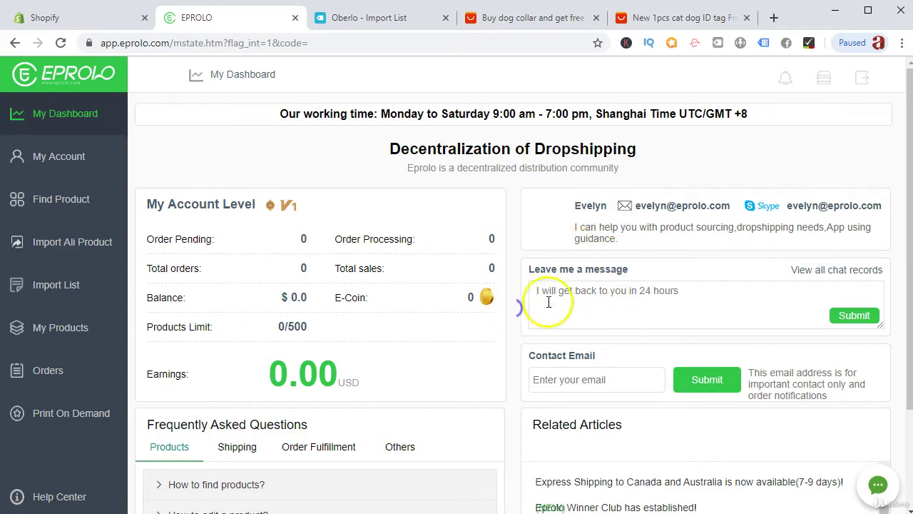
{"action": "left_click", "coordinate": [571, 267]}
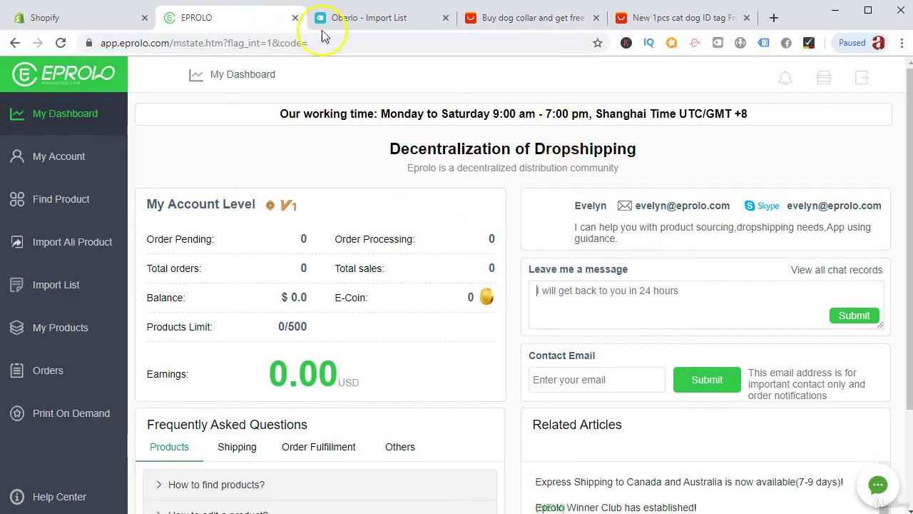
Step: Browse the AliExpress dog collar search results and open the 7 Levels Adjustable Electric Dog bark collar listing
{"action": "left_click", "coordinate": [485, 17]}
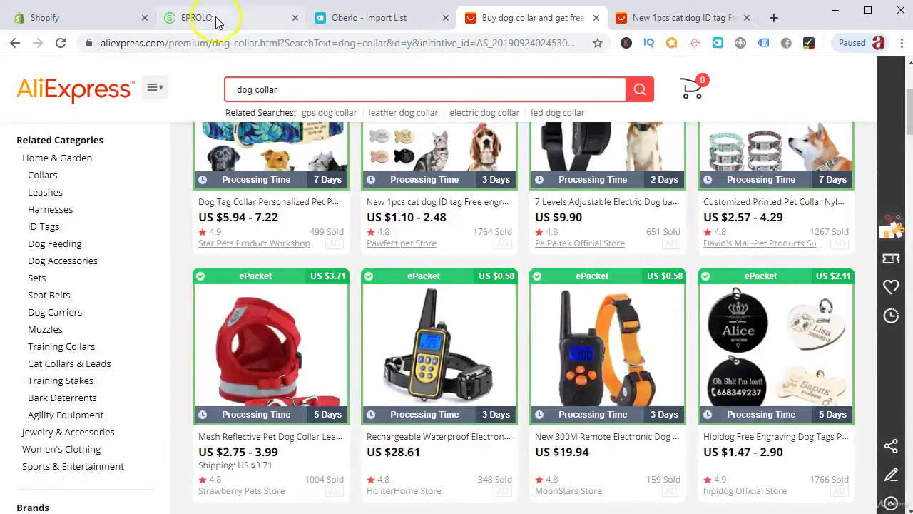
{"action": "scroll", "coordinate": [550, 286], "scroll_direction": "up", "scroll_amount": 3}
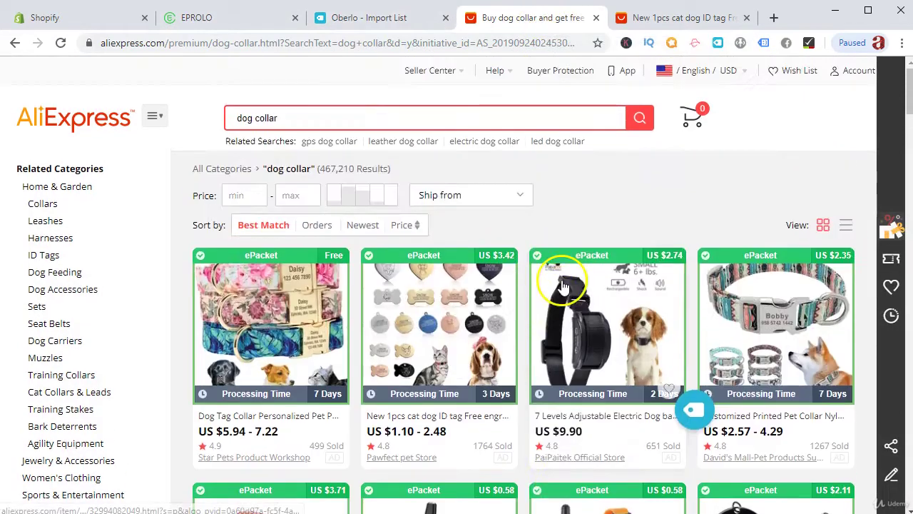
{"action": "scroll", "coordinate": [542, 289], "scroll_direction": "down", "scroll_amount": 4}
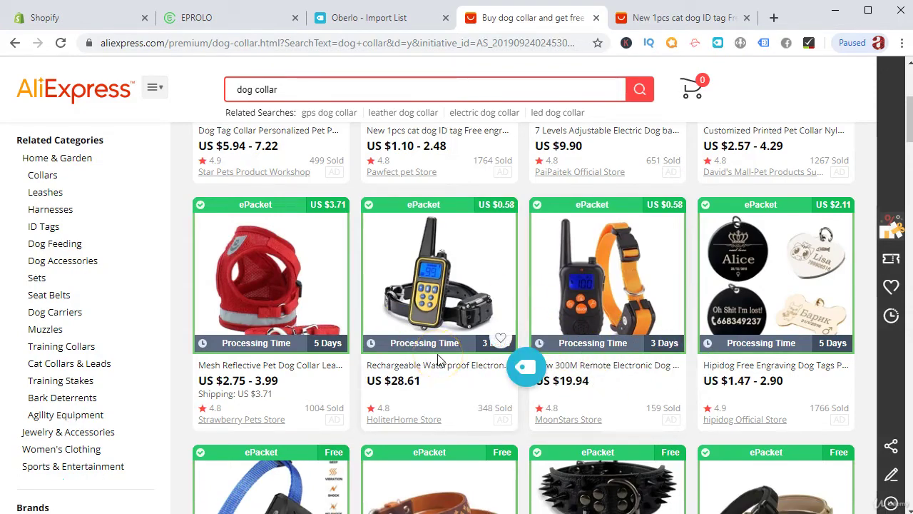
{"action": "left_click", "coordinate": [553, 189]}
{"action": "scroll", "coordinate": [557, 200], "scroll_direction": "up", "scroll_amount": 4}
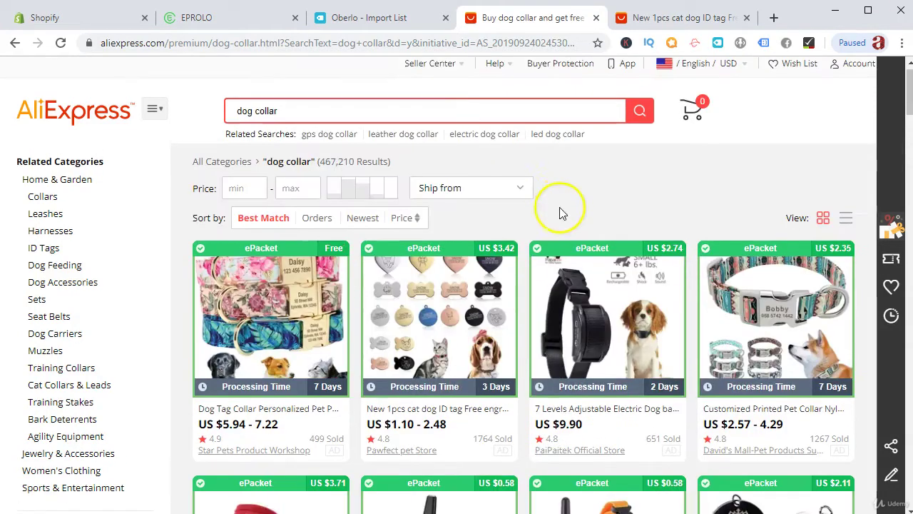
{"action": "left_click", "coordinate": [540, 417]}
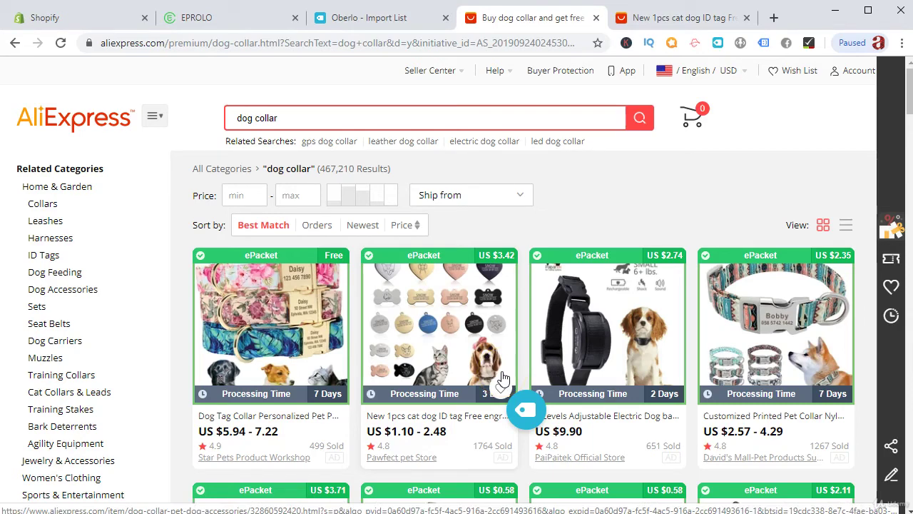
{"action": "left_click", "coordinate": [569, 416]}
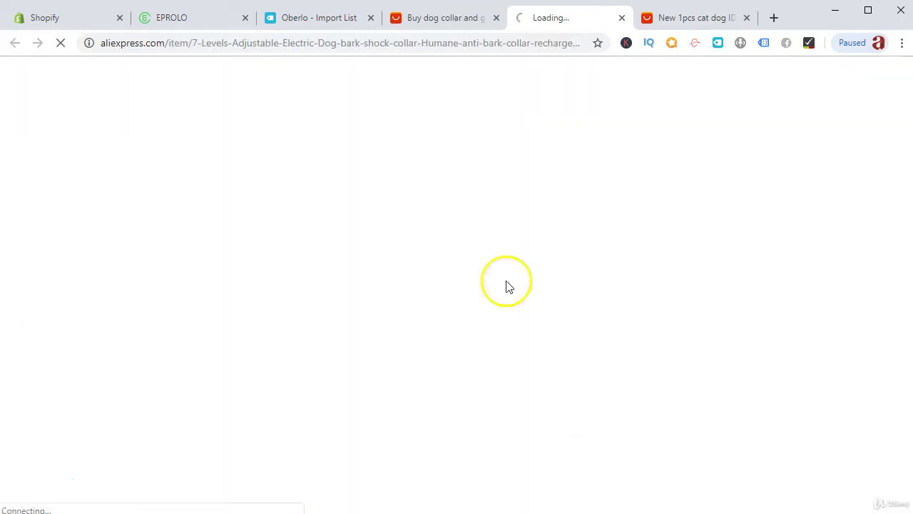
Step: Return to the EPROLO dashboard and highlight the working-time notice and the Decentralization of Dropshipping heading
{"action": "left_click", "coordinate": [320, 19]}
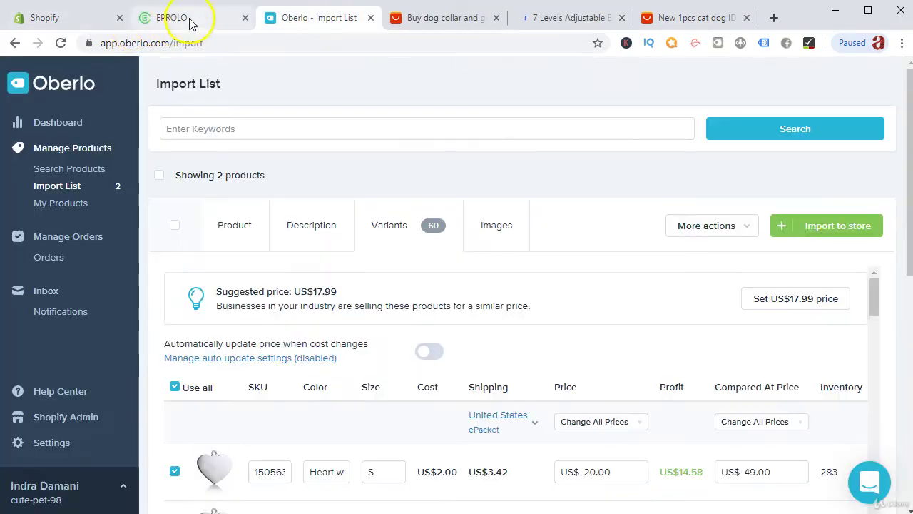
{"action": "left_click", "coordinate": [149, 18]}
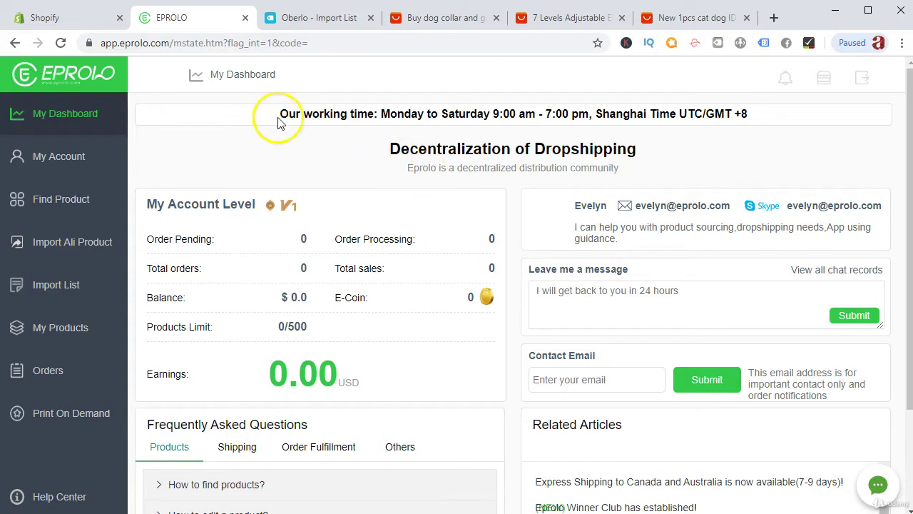
{"action": "left_click_drag", "start_coordinate": [277, 123], "coordinate": [635, 181]}
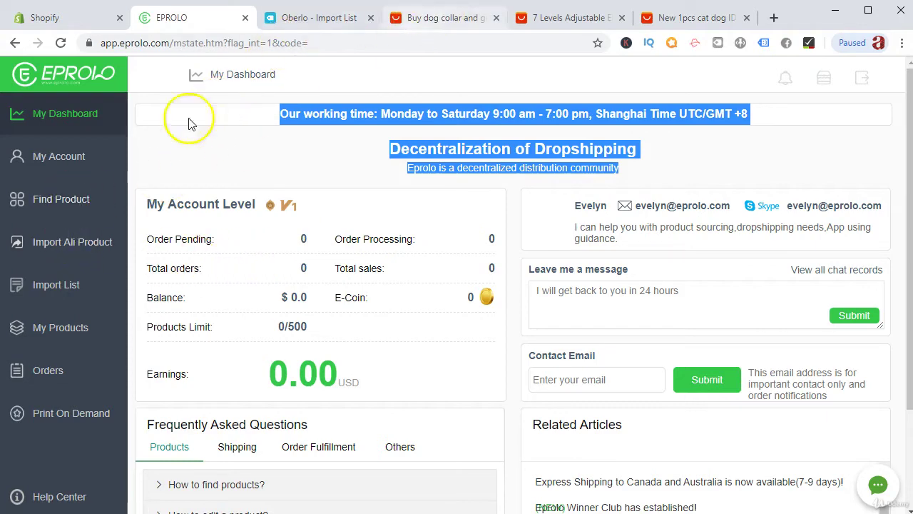
Step: Open the Auto Care Car Wash clay bar from EPROLO's Find Product page and examine its shipping methods to America
{"action": "left_click", "coordinate": [71, 199]}
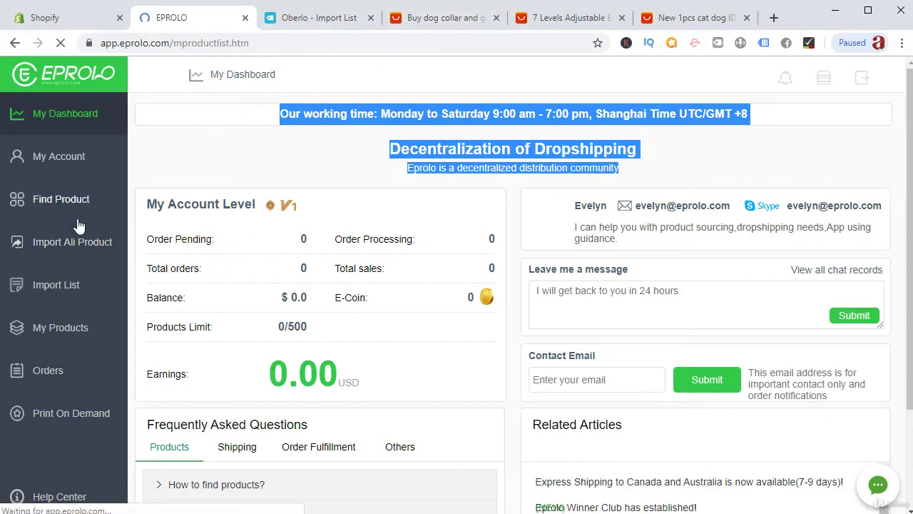
{"action": "scroll", "coordinate": [261, 309], "scroll_direction": "down", "scroll_amount": 2}
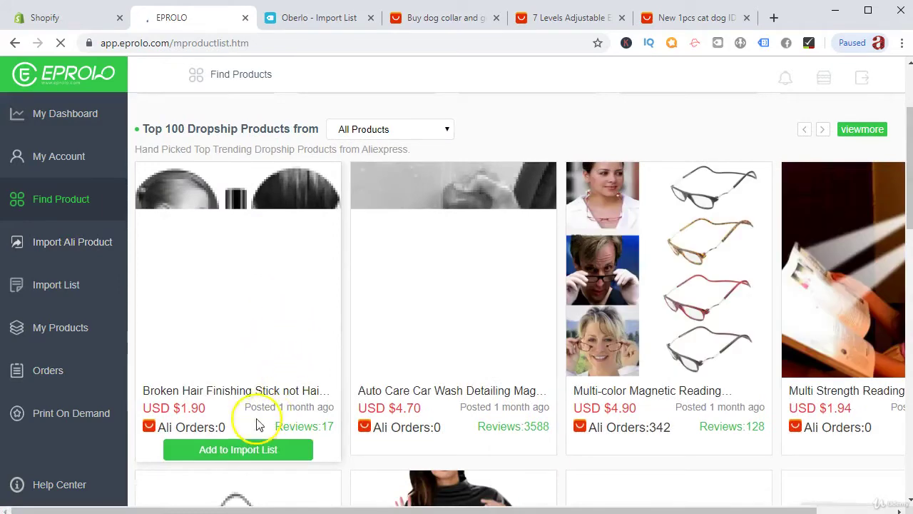
{"action": "left_click", "coordinate": [401, 380]}
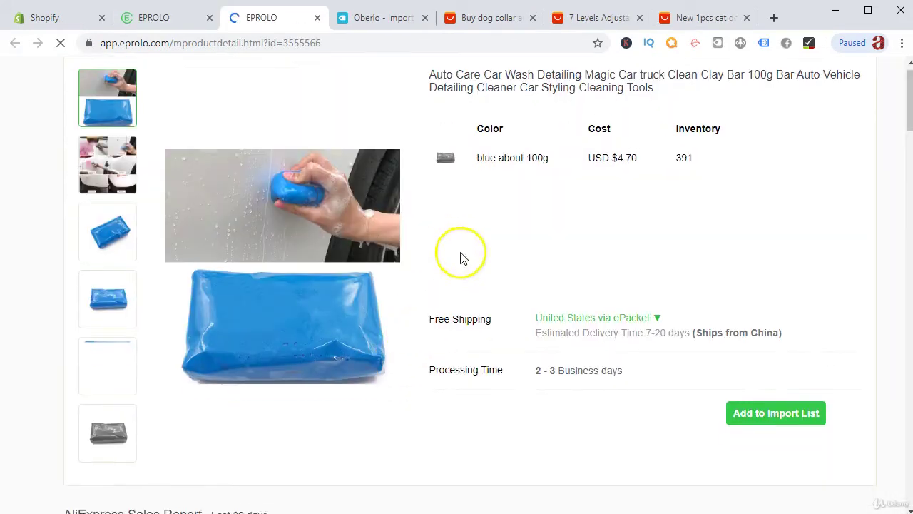
{"action": "scroll", "coordinate": [460, 254], "scroll_direction": "down", "scroll_amount": 2}
{"action": "left_click", "coordinate": [656, 189]}
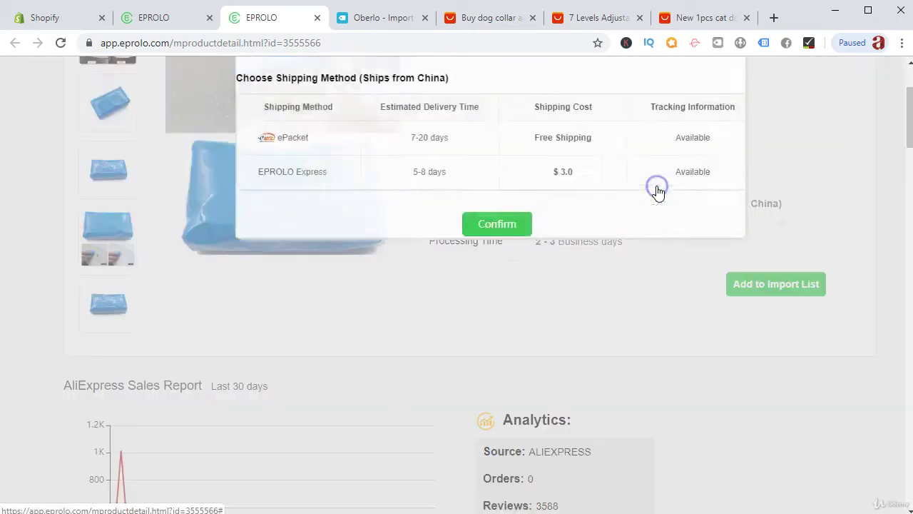
{"action": "scroll", "coordinate": [491, 207], "scroll_direction": "up", "scroll_amount": 2}
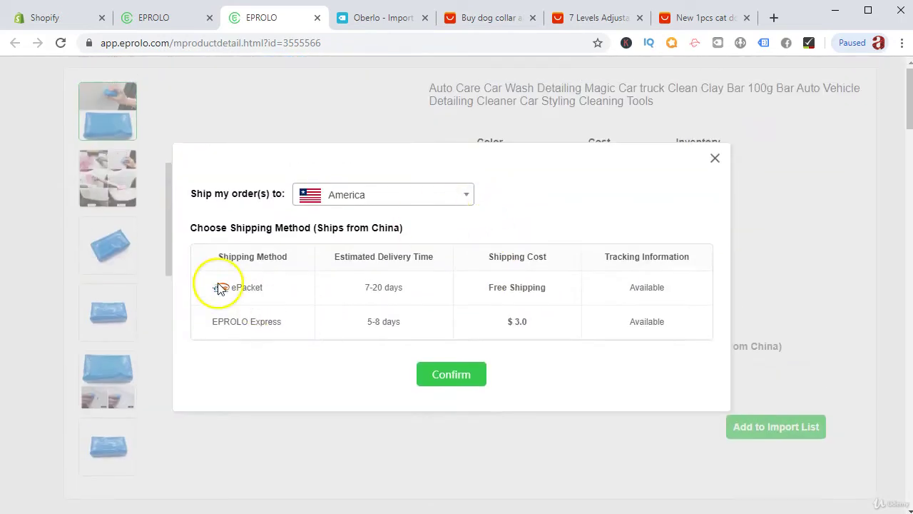
{"action": "left_click_drag", "start_coordinate": [378, 287], "coordinate": [436, 285]}
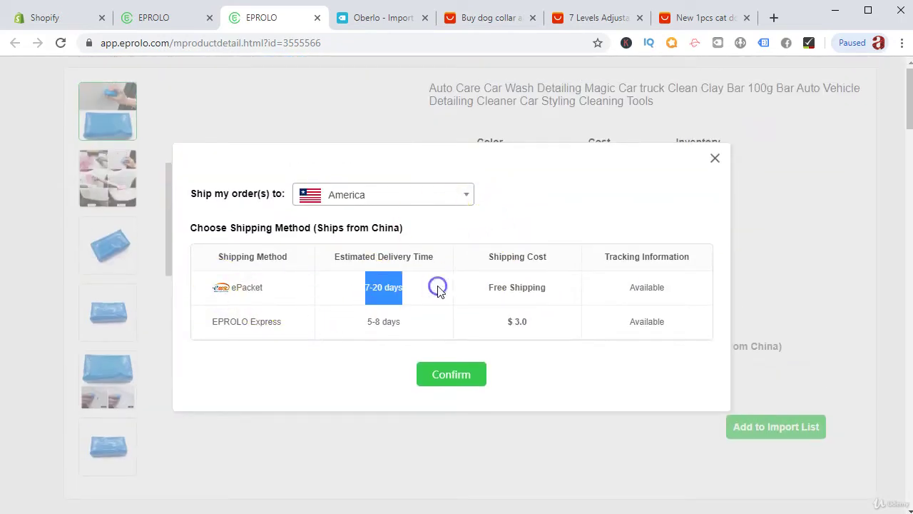
Step: Open the Dog Tag Collar Personalized Pet Puppy listing from the AliExpress dog collar results and look over its product details
{"action": "left_click", "coordinate": [489, 17]}
{"action": "scroll", "coordinate": [387, 285], "scroll_direction": "down", "scroll_amount": 3}
{"action": "left_click", "coordinate": [245, 196]}
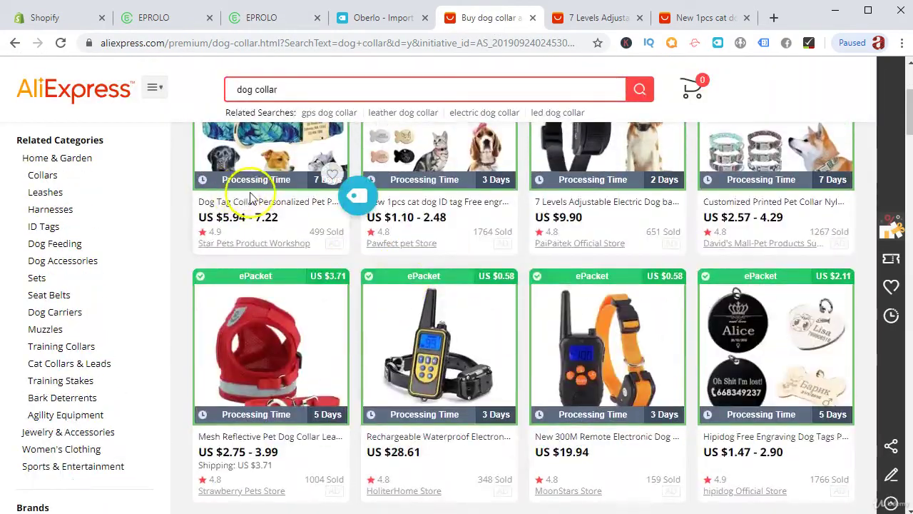
{"action": "scroll", "coordinate": [406, 198], "scroll_direction": "down", "scroll_amount": 5}
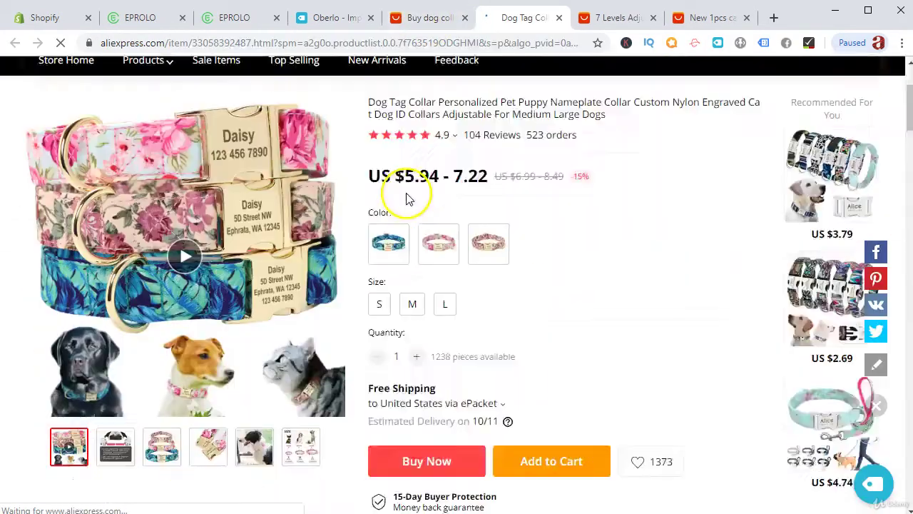
{"action": "left_click", "coordinate": [432, 198]}
{"action": "scroll", "coordinate": [489, 183], "scroll_direction": "up", "scroll_amount": 3}
{"action": "scroll", "coordinate": [483, 199], "scroll_direction": "down", "scroll_amount": 6}
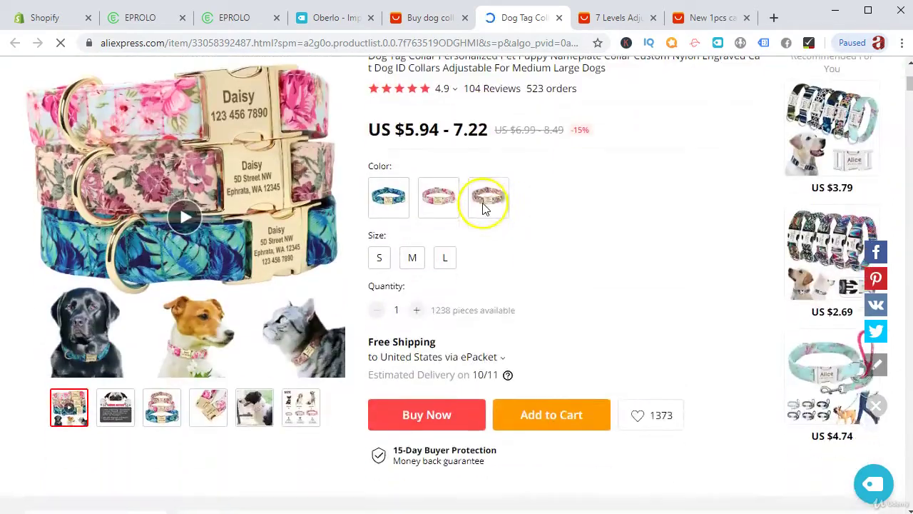
{"action": "scroll", "coordinate": [459, 292], "scroll_direction": "up", "scroll_amount": 5}
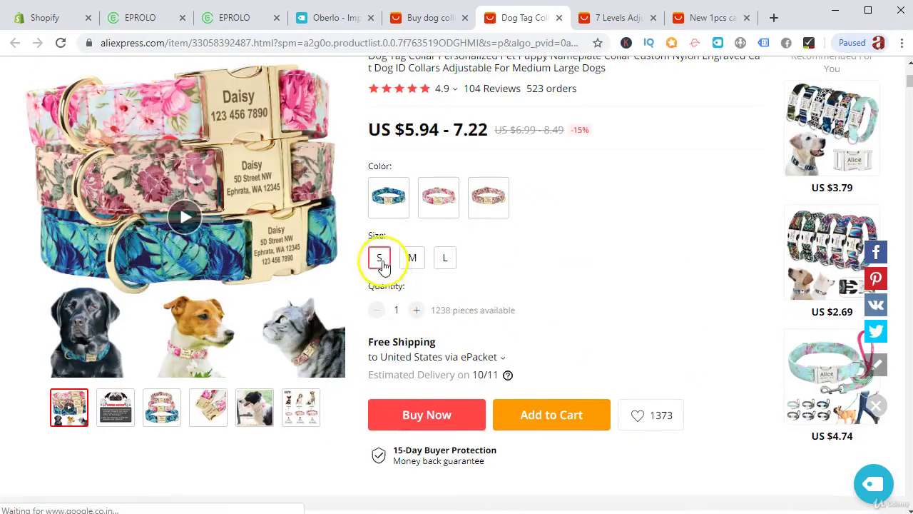
Step: Examine the dog tag collar's shipping methods to the United States, highlighting ePacket and selecting Fedex IE
{"action": "left_click", "coordinate": [379, 260]}
{"action": "scroll", "coordinate": [476, 306], "scroll_direction": "down", "scroll_amount": 1}
{"action": "left_click", "coordinate": [474, 285]}
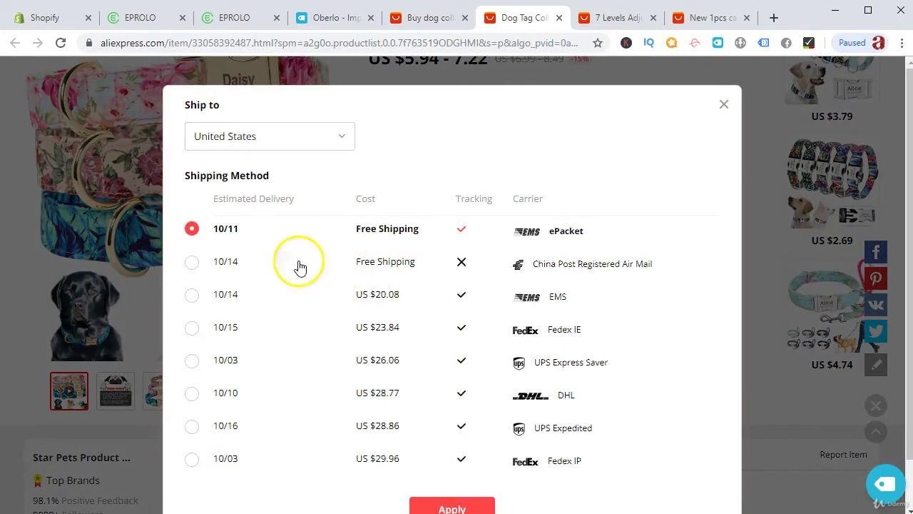
{"action": "left_click", "coordinate": [279, 233]}
{"action": "left_click_drag", "start_coordinate": [279, 235], "coordinate": [418, 254]}
{"action": "scroll", "coordinate": [309, 310], "scroll_direction": "down", "scroll_amount": 1}
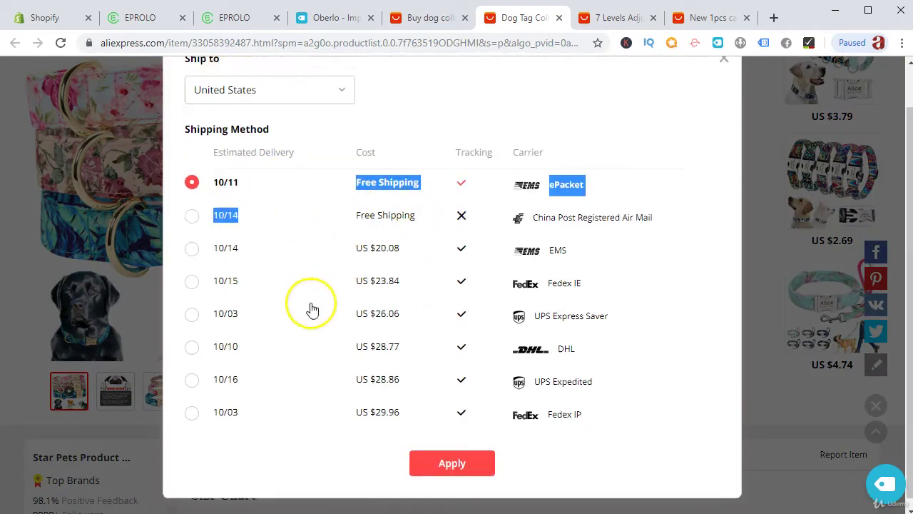
{"action": "left_click_drag", "start_coordinate": [233, 274], "coordinate": [338, 292]}
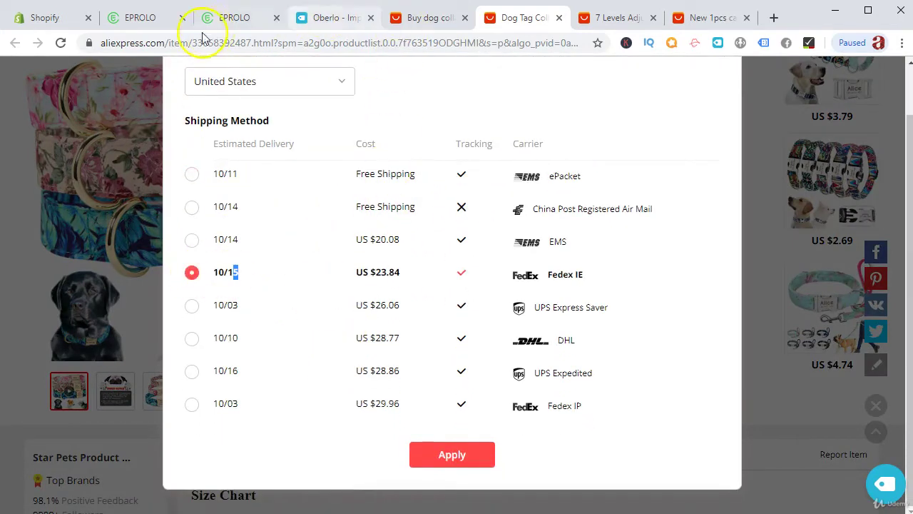
Step: Return to EPROLO's clay bar shipping options and compare ePacket with EPROLO Express on delivery time and cost for America
{"action": "left_click", "coordinate": [301, 19]}
{"action": "left_click", "coordinate": [247, 22]}
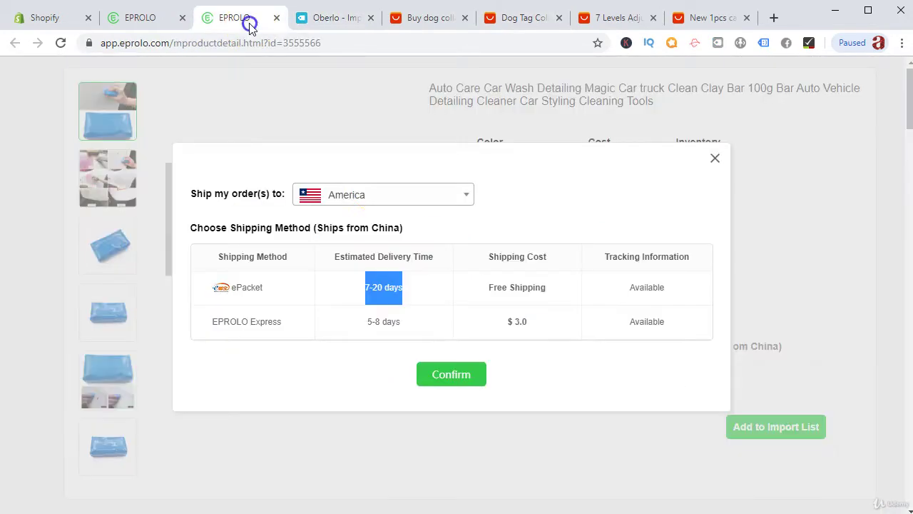
{"action": "left_click", "coordinate": [302, 293]}
{"action": "left_click", "coordinate": [304, 288]}
{"action": "left_click_drag", "start_coordinate": [303, 287], "coordinate": [431, 301]}
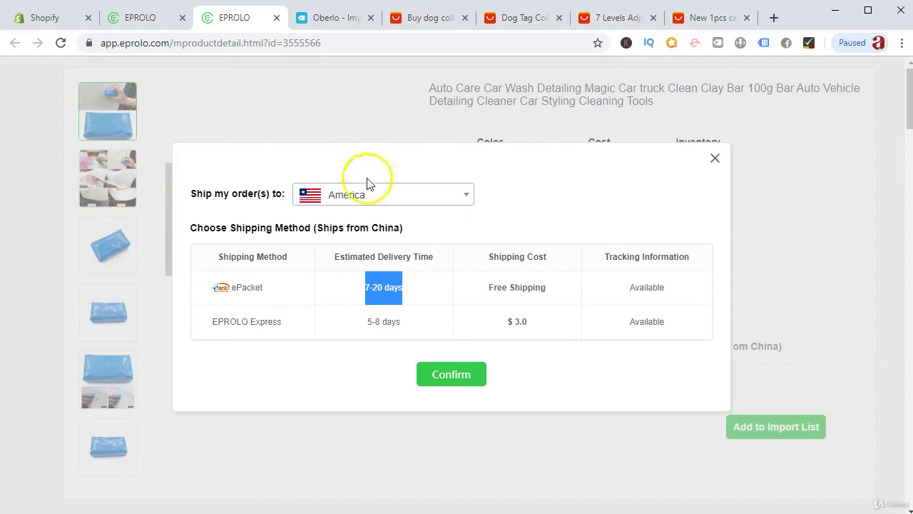
{"action": "left_click_drag", "start_coordinate": [214, 329], "coordinate": [349, 321]}
{"action": "left_click_drag", "start_coordinate": [495, 336], "coordinate": [593, 307]}
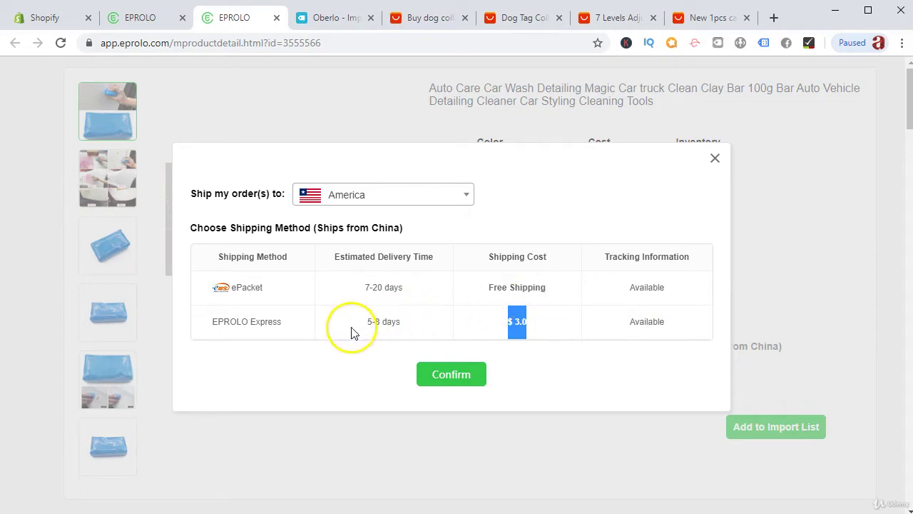
{"action": "left_click_drag", "start_coordinate": [365, 322], "coordinate": [415, 329]}
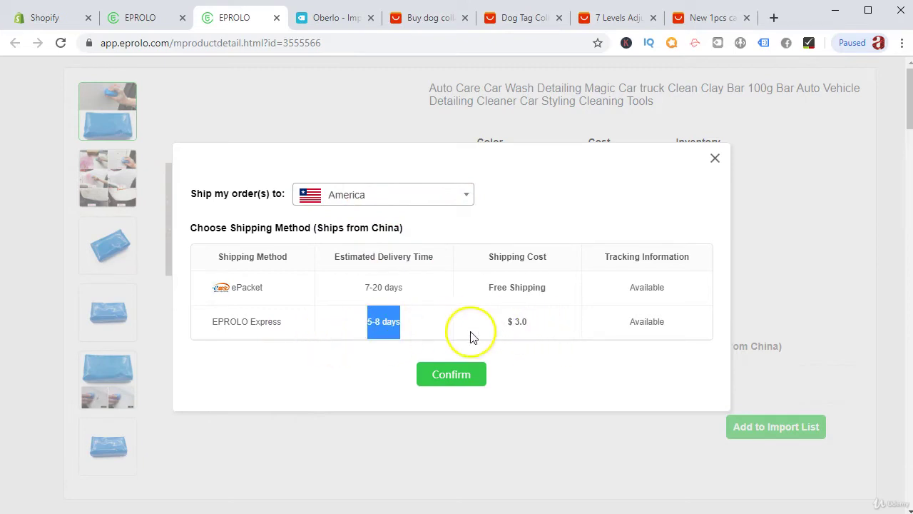
{"action": "triple_click", "coordinate": [517, 322]}
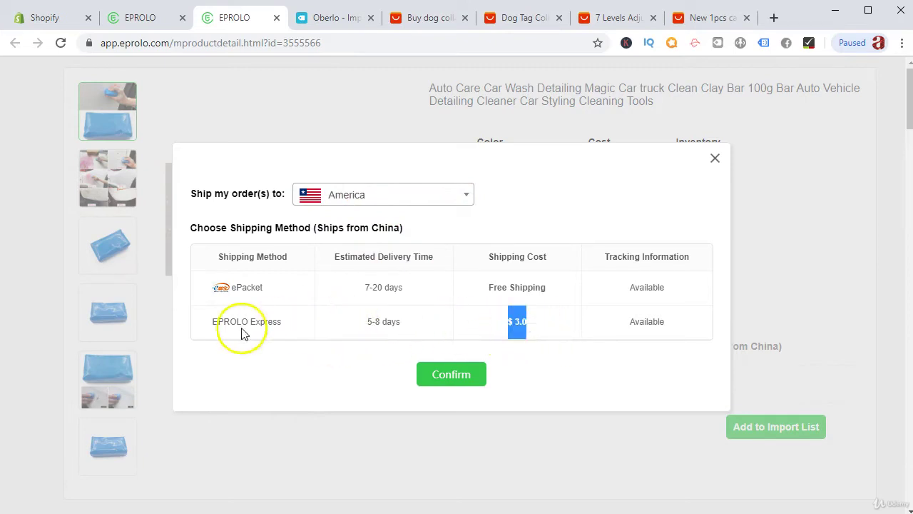
{"action": "triple_click", "coordinate": [414, 320]}
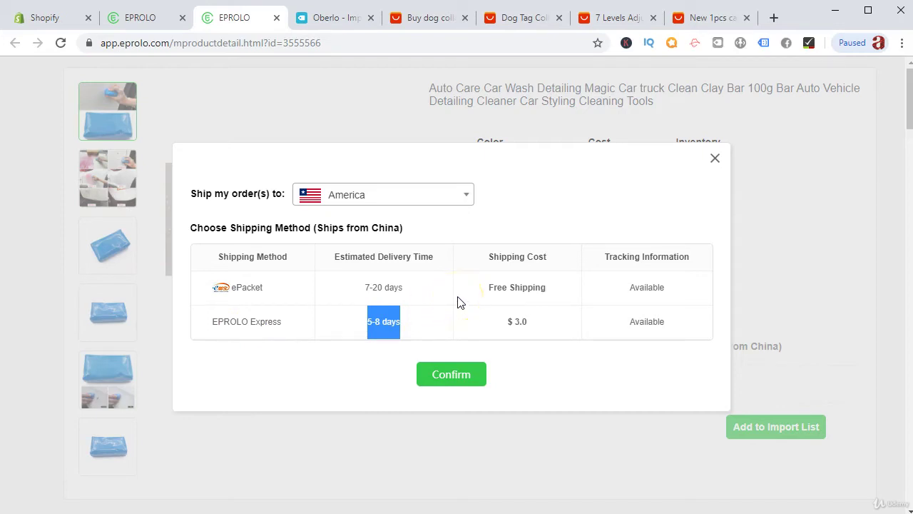
Step: Set the clay bar's shipping destination to United Kingdom and examine the EPROLO Express delivery time and cost
{"action": "left_click", "coordinate": [419, 198]}
{"action": "type", "text": "unit"}
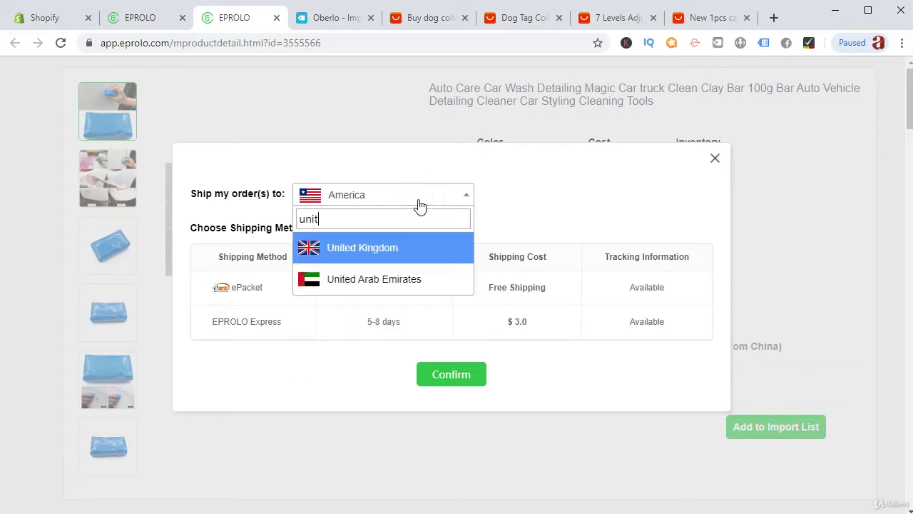
{"action": "left_click", "coordinate": [423, 249]}
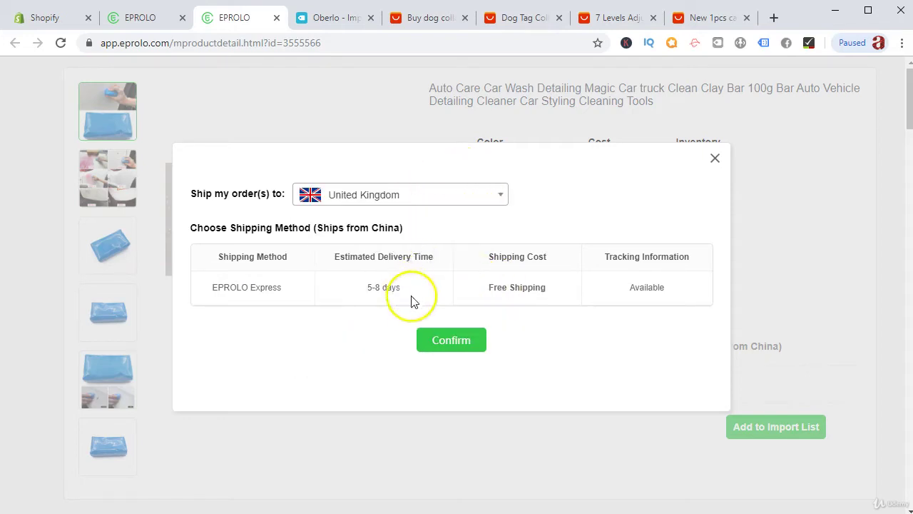
{"action": "left_click_drag", "start_coordinate": [491, 287], "coordinate": [554, 286]}
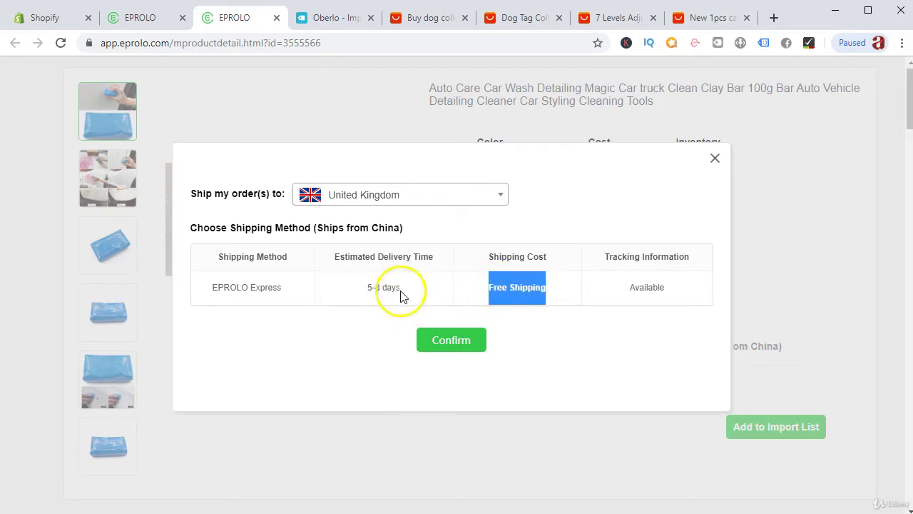
{"action": "left_click_drag", "start_coordinate": [402, 291], "coordinate": [331, 293]}
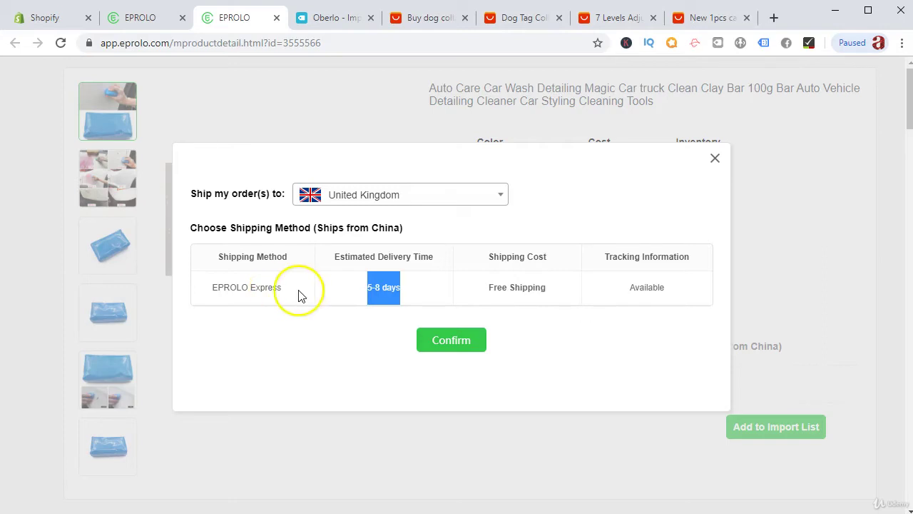
{"action": "left_click_drag", "start_coordinate": [284, 287], "coordinate": [217, 283]}
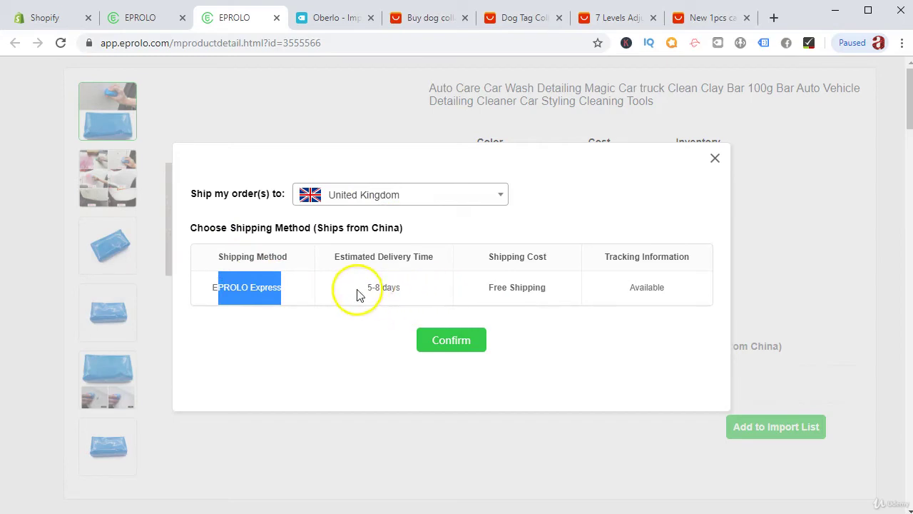
{"action": "left_click_drag", "start_coordinate": [359, 295], "coordinate": [428, 292]}
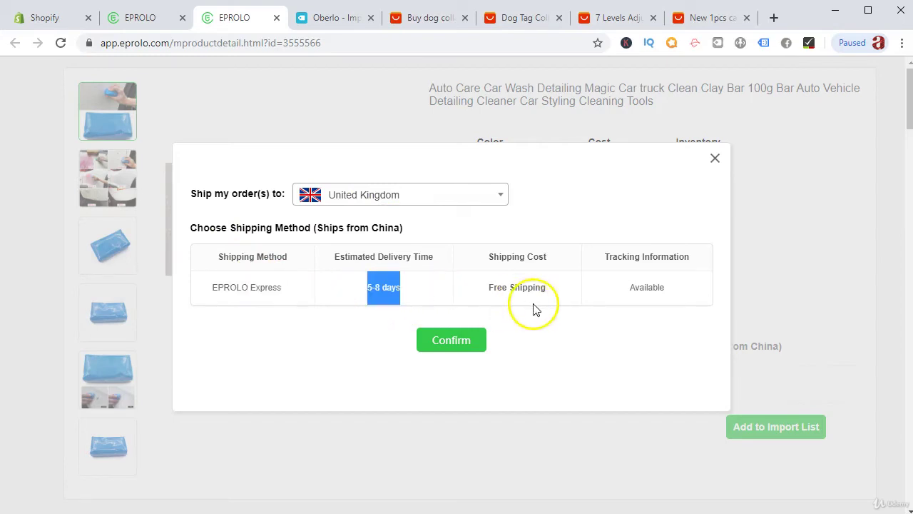
Step: Set the clay bar's shipping destination to Australia
{"action": "left_click", "coordinate": [432, 196]}
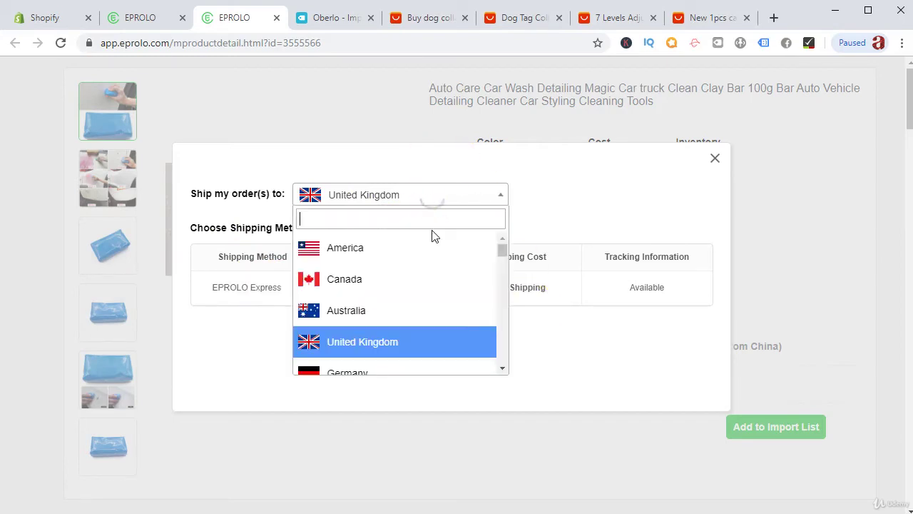
{"action": "type", "text": "aust"}
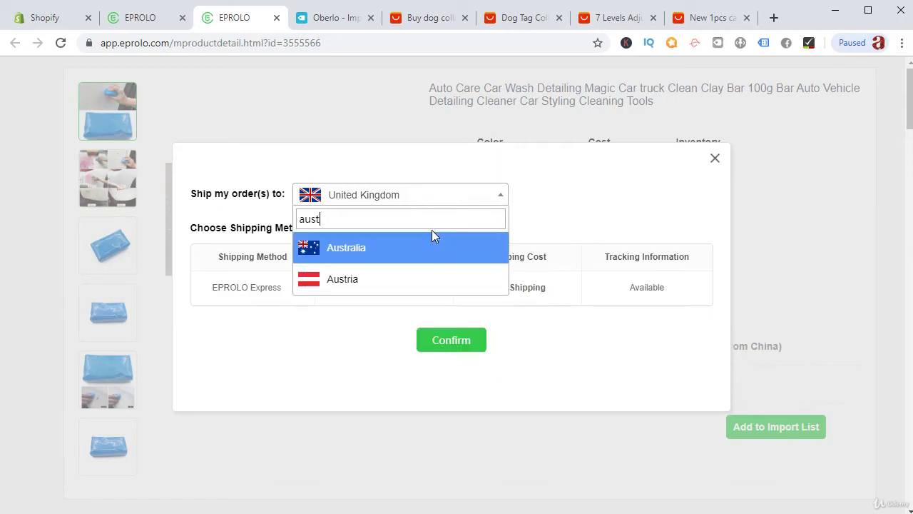
{"action": "left_click", "coordinate": [445, 222]}
{"action": "left_click", "coordinate": [433, 250]}
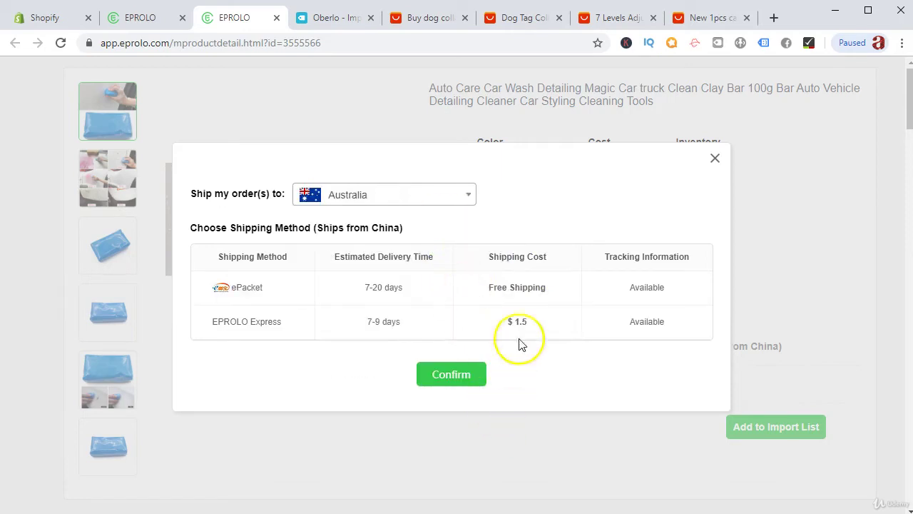
Step: Compare EPROLO Express and ePacket on shipping cost and estimated delivery time for Australia, highlighting the relevant table entries
{"action": "left_click_drag", "start_coordinate": [491, 322], "coordinate": [626, 355]}
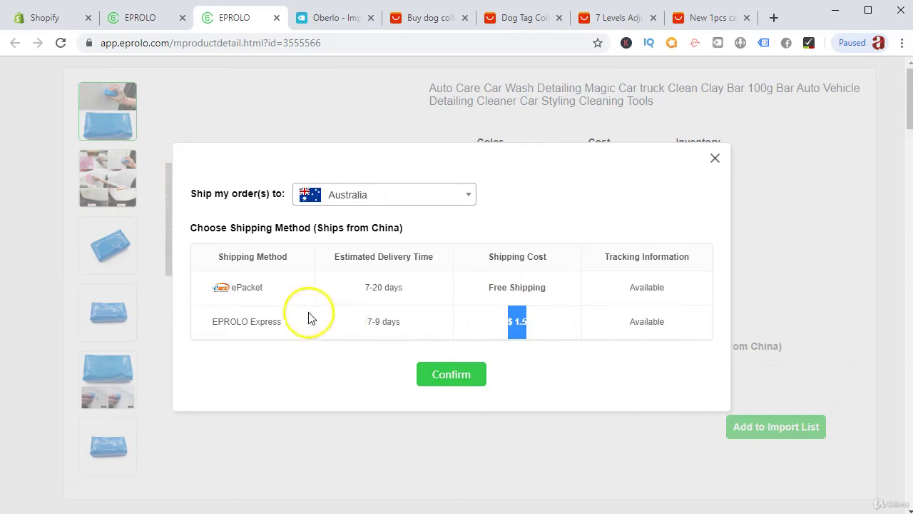
{"action": "left_click_drag", "start_coordinate": [206, 323], "coordinate": [426, 348]}
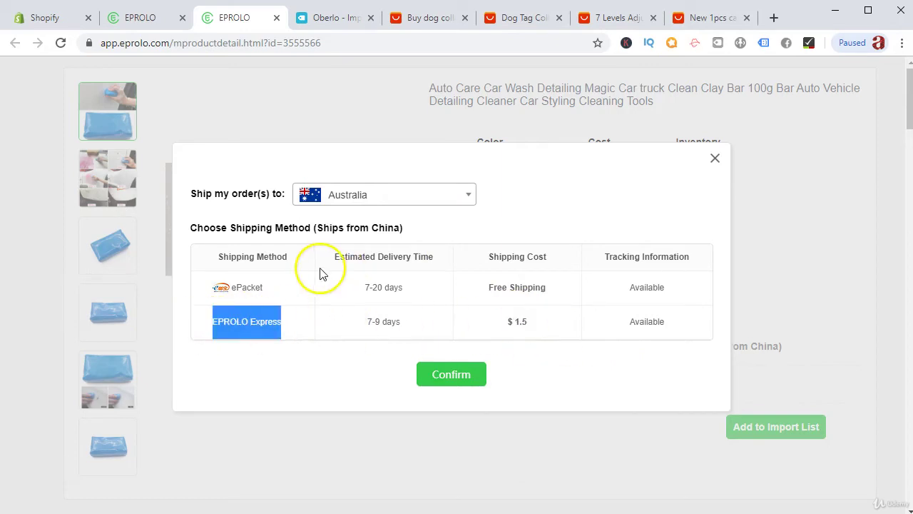
{"action": "left_click", "coordinate": [366, 329]}
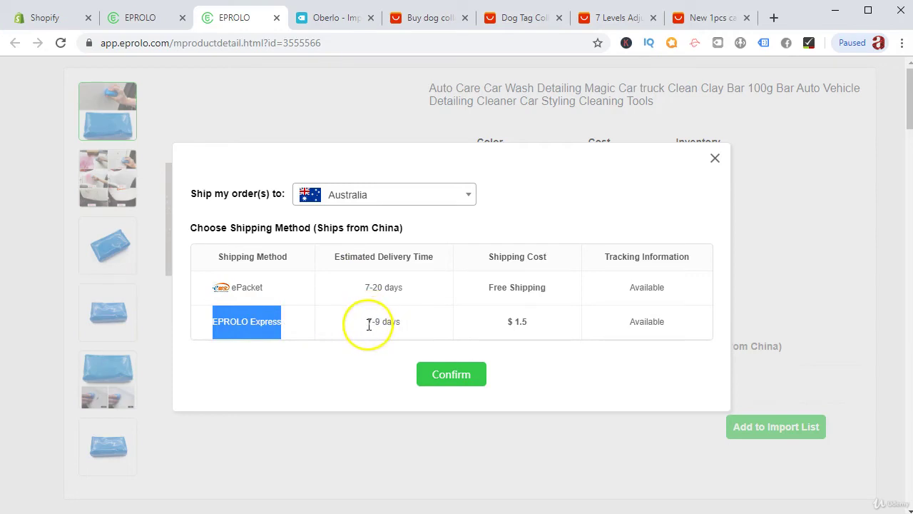
{"action": "left_click_drag", "start_coordinate": [367, 325], "coordinate": [414, 332]}
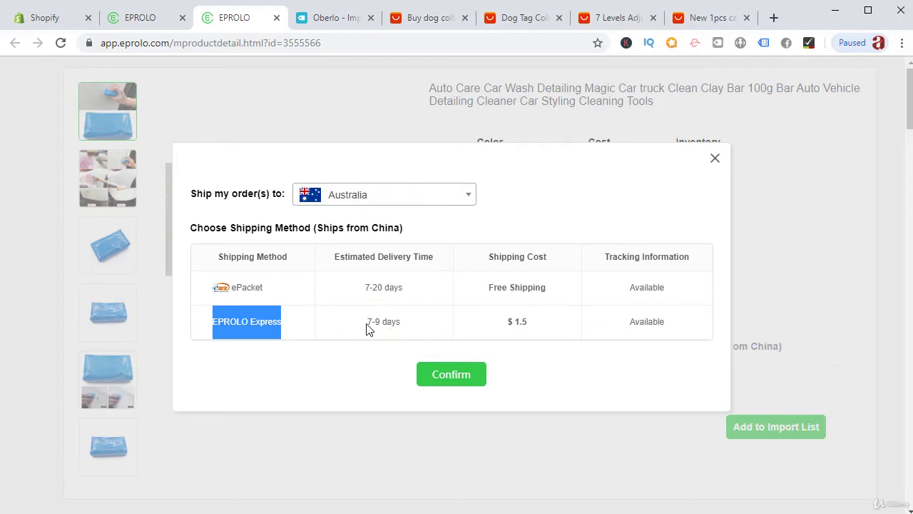
{"action": "left_click", "coordinate": [221, 317]}
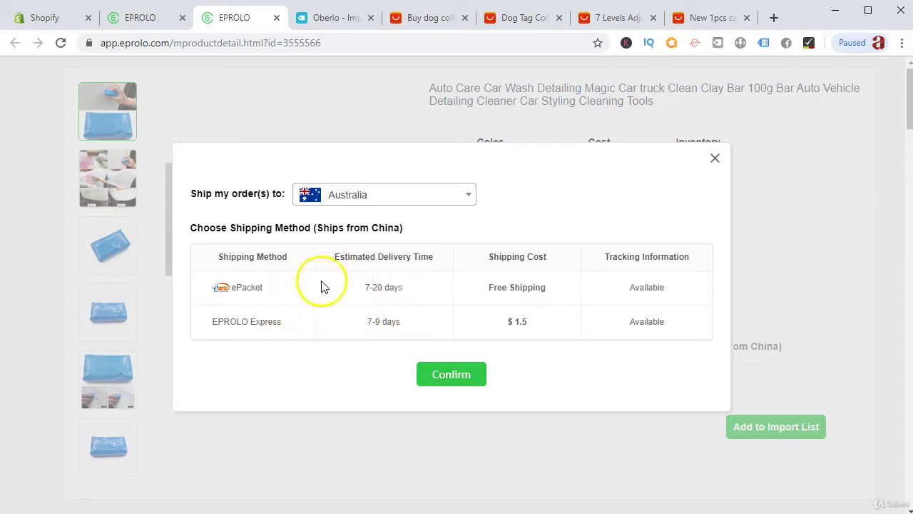
{"action": "left_click_drag", "start_coordinate": [354, 288], "coordinate": [433, 299]}
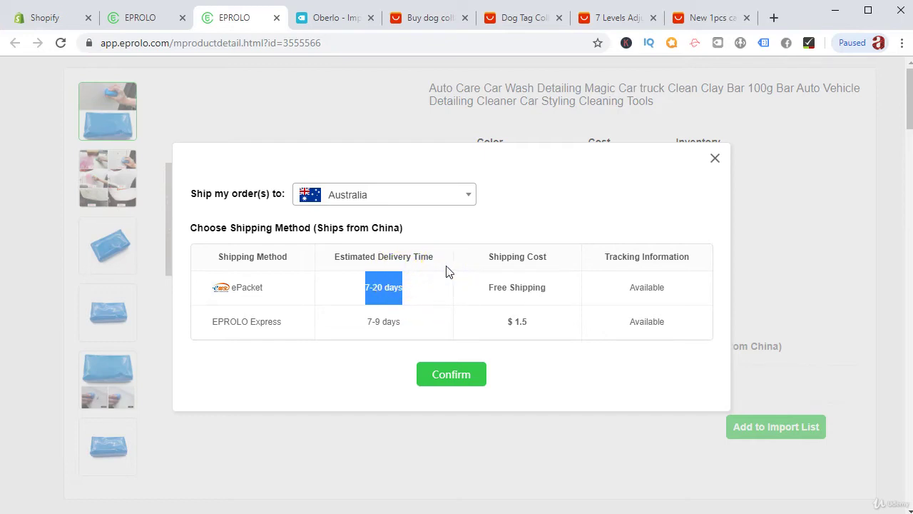
Step: Close the shipping options and the clay bar's product page, returning to the top of EPROLO's Find Products page
{"action": "left_click", "coordinate": [715, 158]}
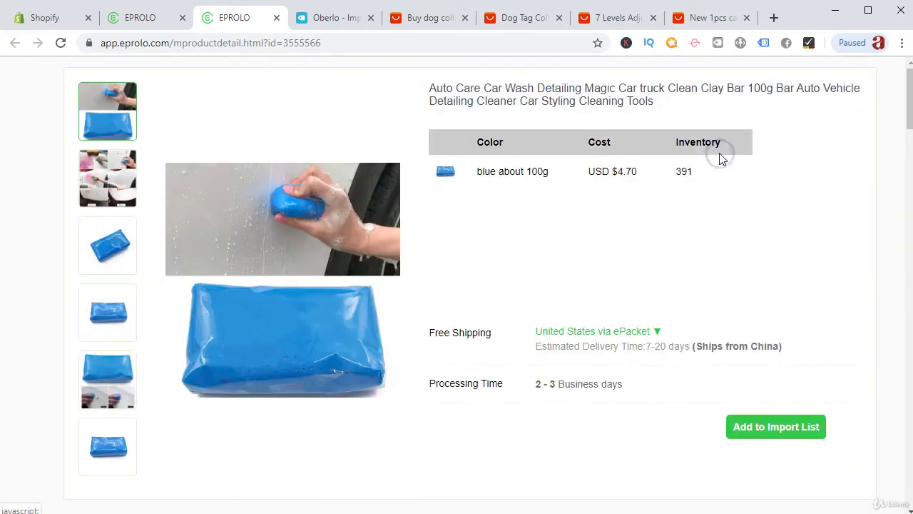
{"action": "left_click", "coordinate": [277, 18]}
{"action": "left_click", "coordinate": [133, 21]}
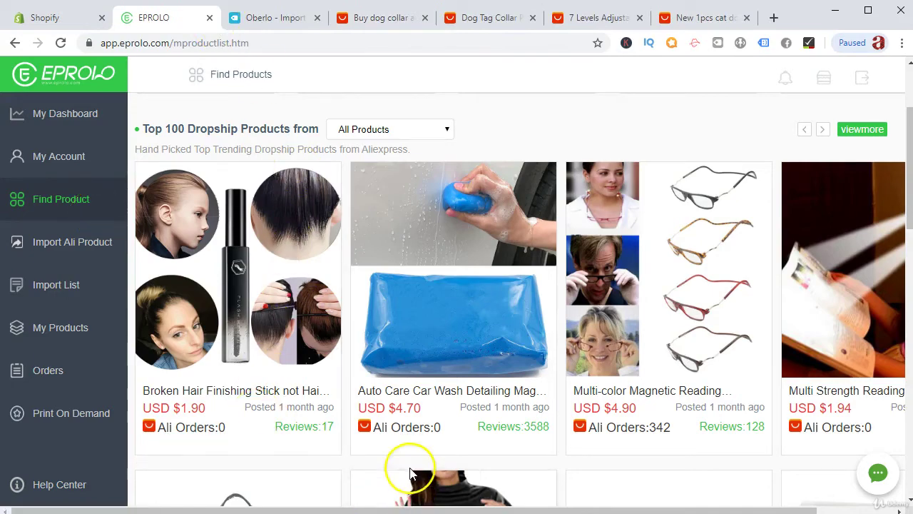
{"action": "scroll", "coordinate": [422, 388], "scroll_direction": "down", "scroll_amount": 1}
{"action": "scroll", "coordinate": [421, 388], "scroll_direction": "up", "scroll_amount": 3}
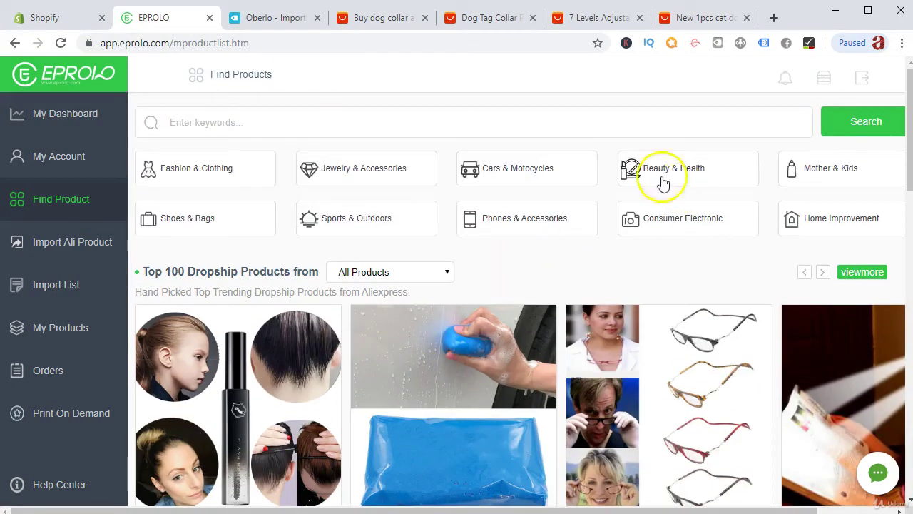
Step: Search EPROLO's product catalogue for "dog collar"
{"action": "left_click", "coordinate": [528, 135]}
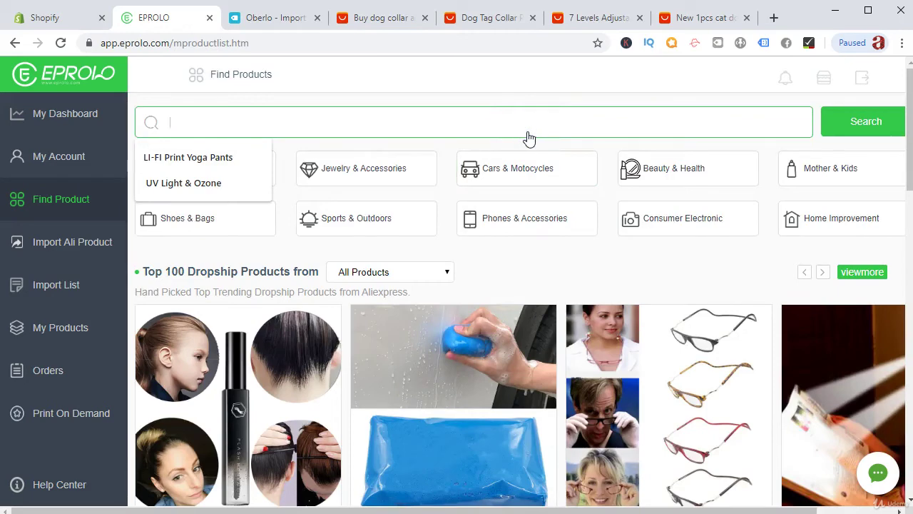
{"action": "type", "text": "dog collar"}
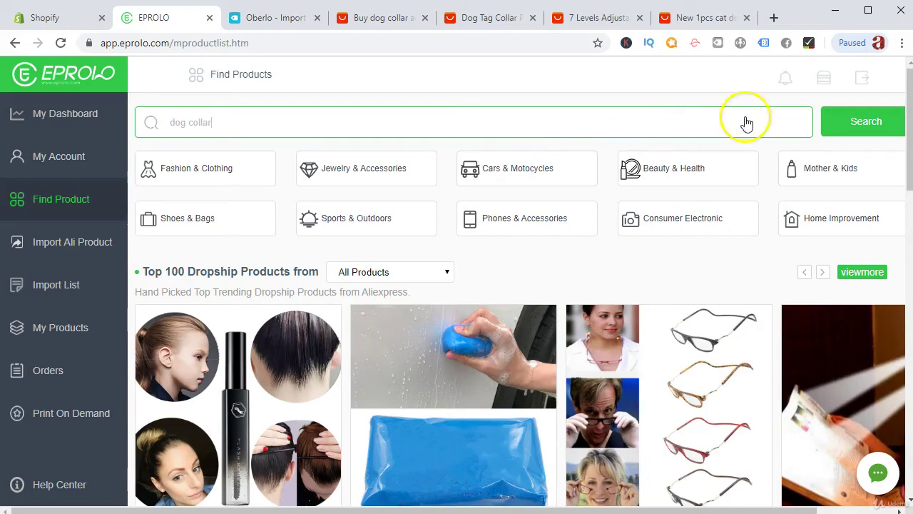
{"action": "left_click", "coordinate": [866, 120]}
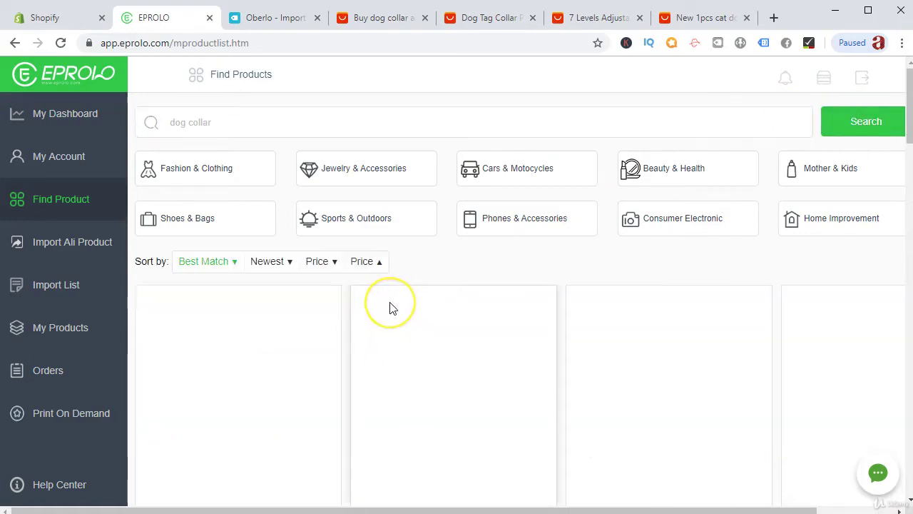
Step: Look over EPROLO's dog collar results and open the LED Pet Dog Collar product page
{"action": "scroll", "coordinate": [391, 296], "scroll_direction": "down", "scroll_amount": 2}
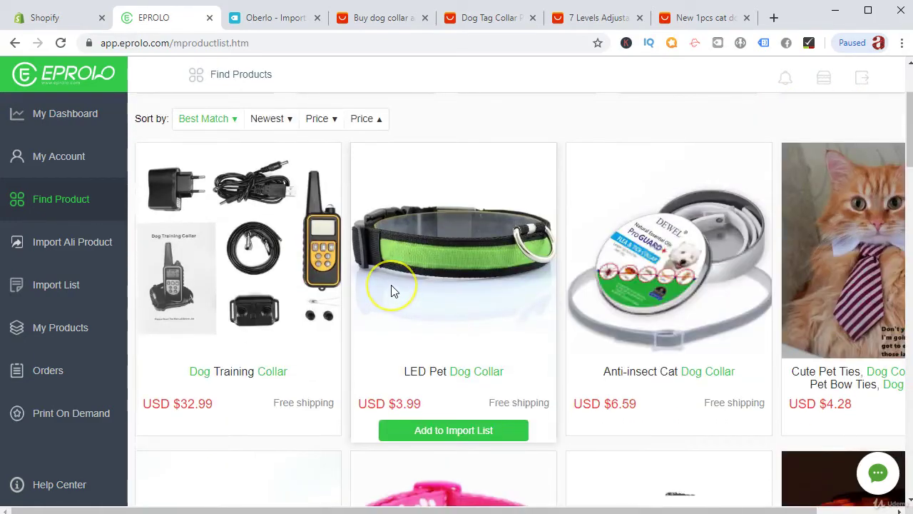
{"action": "scroll", "coordinate": [403, 279], "scroll_direction": "down", "scroll_amount": 4}
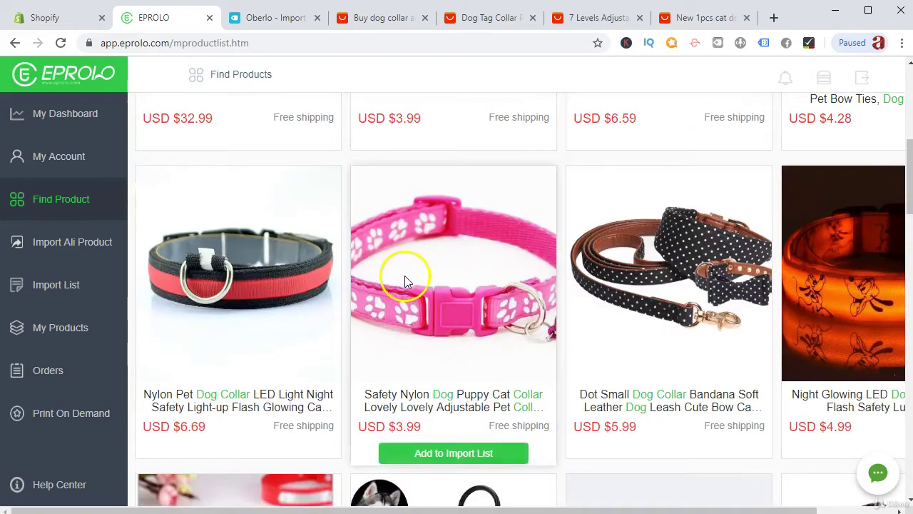
{"action": "scroll", "coordinate": [405, 275], "scroll_direction": "up", "scroll_amount": 6}
{"action": "scroll", "coordinate": [408, 280], "scroll_direction": "down", "scroll_amount": 2}
{"action": "scroll", "coordinate": [408, 280], "scroll_direction": "down", "scroll_amount": 9}
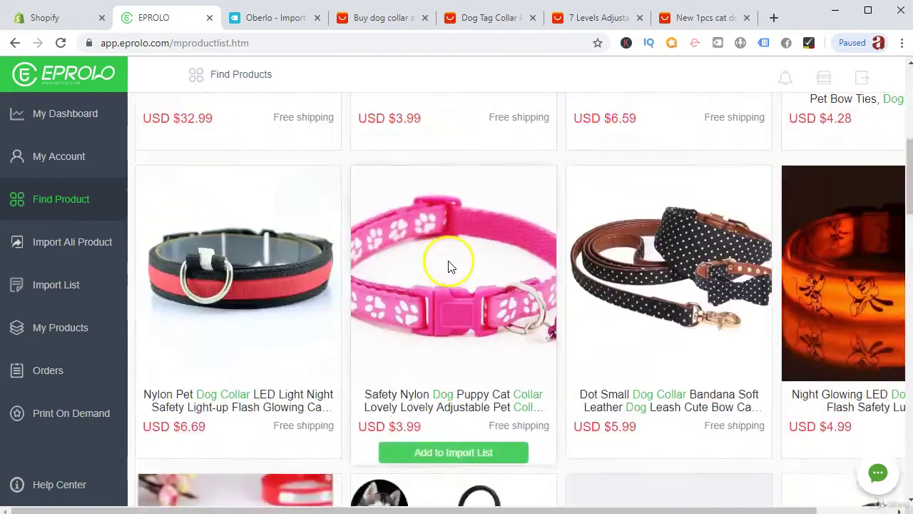
{"action": "scroll", "coordinate": [450, 266], "scroll_direction": "down", "scroll_amount": 1}
{"action": "scroll", "coordinate": [449, 264], "scroll_direction": "up", "scroll_amount": 10}
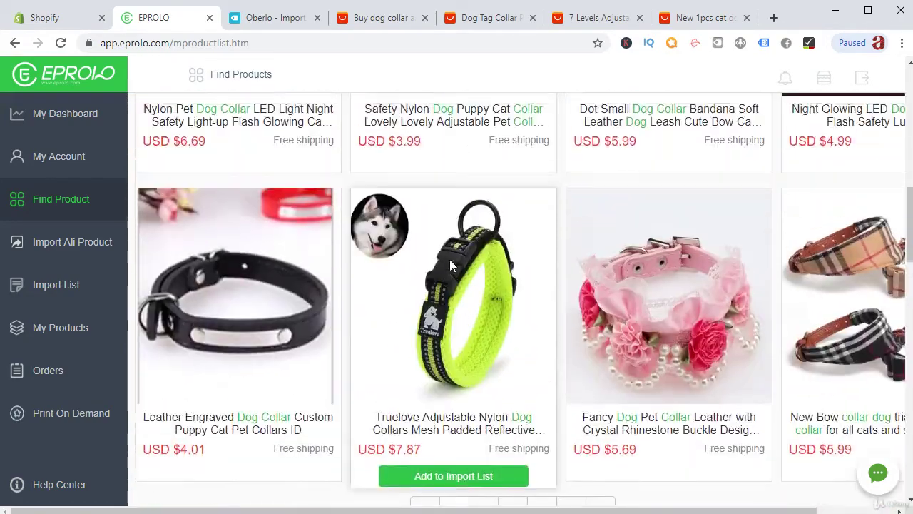
{"action": "scroll", "coordinate": [450, 264], "scroll_direction": "down", "scroll_amount": 6}
{"action": "scroll", "coordinate": [450, 266], "scroll_direction": "down", "scroll_amount": 2}
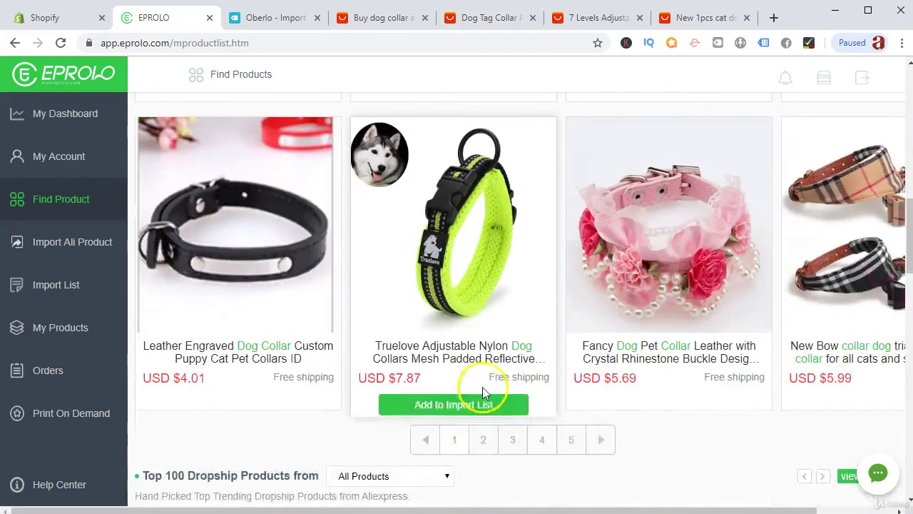
{"action": "scroll", "coordinate": [536, 350], "scroll_direction": "up", "scroll_amount": 9}
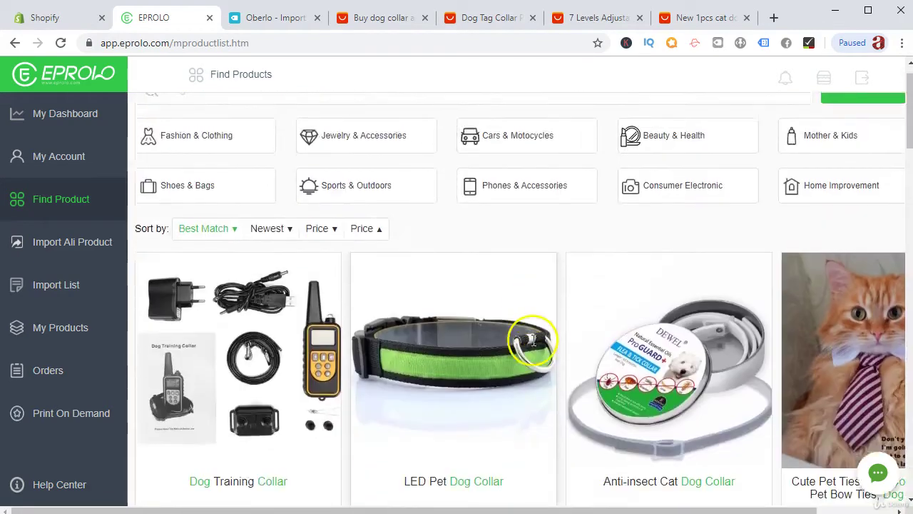
{"action": "scroll", "coordinate": [530, 347], "scroll_direction": "down", "scroll_amount": 2}
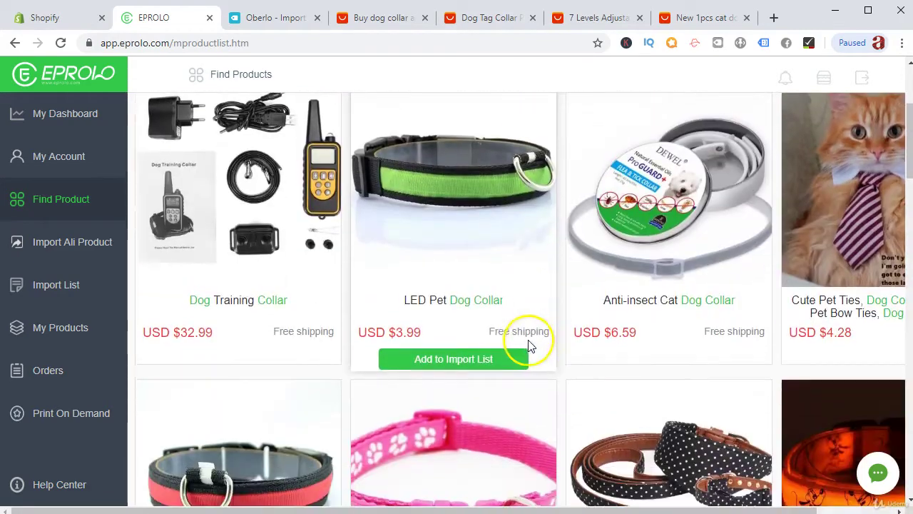
{"action": "left_click", "coordinate": [426, 239]}
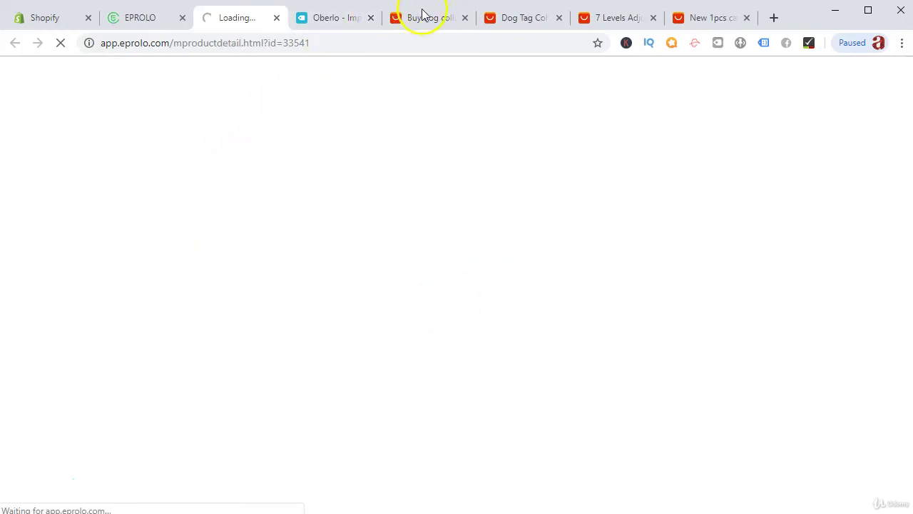
Step: Search AliExpress for "led pet dog collar" and look over the first results
{"action": "left_click", "coordinate": [423, 15]}
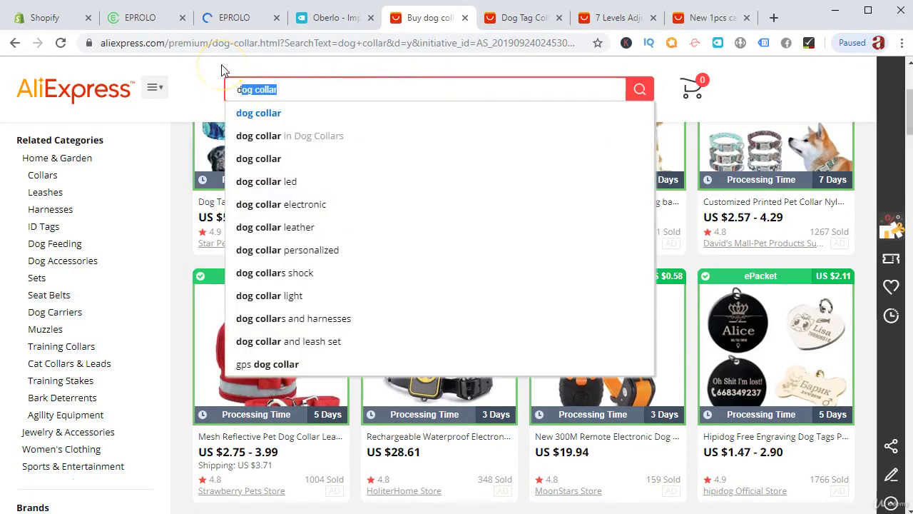
{"action": "type", "text": "t"}
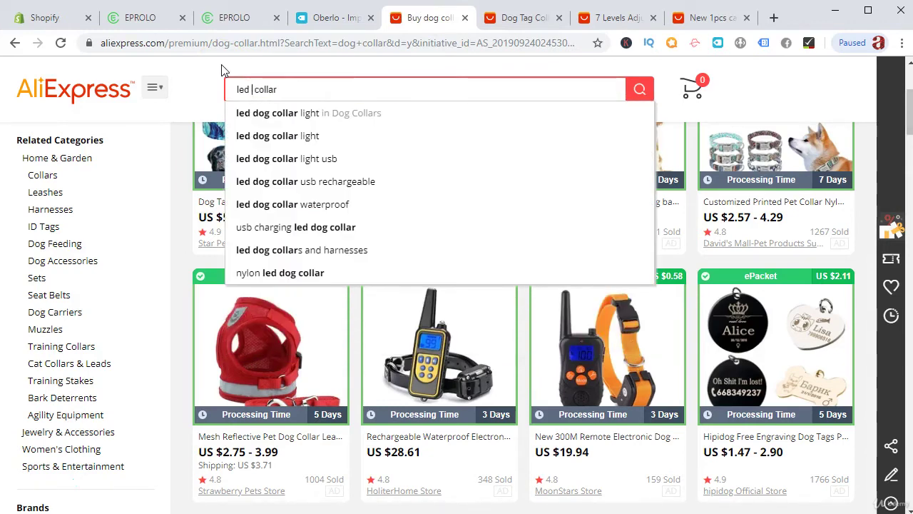
{"action": "type", "text": " pet dog"}
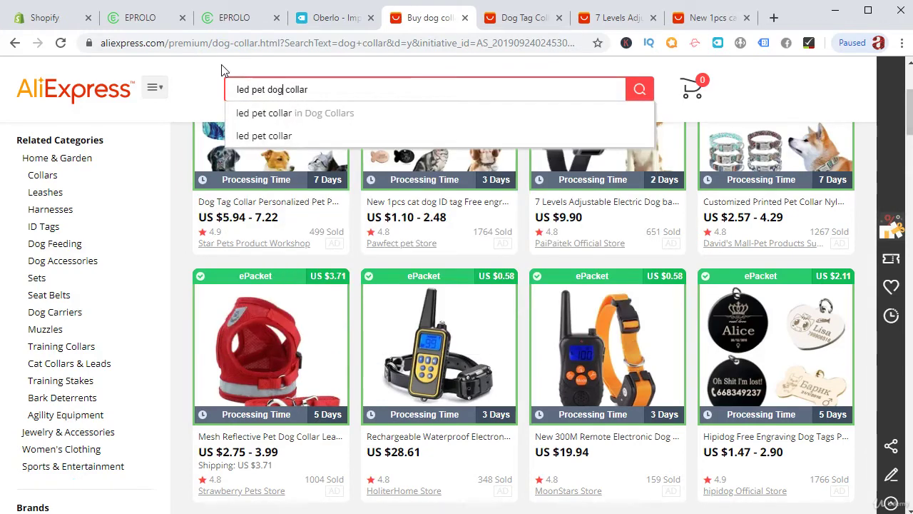
{"action": "key", "text": "Return"}
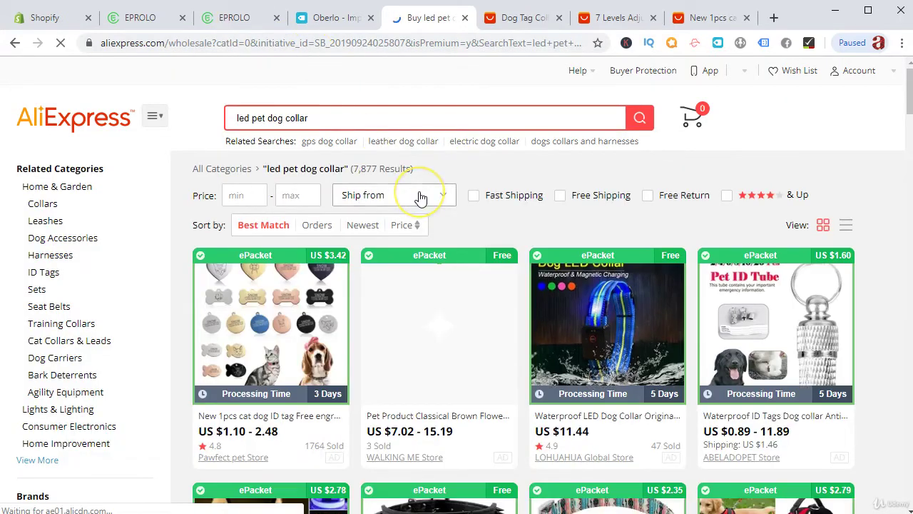
{"action": "scroll", "coordinate": [420, 198], "scroll_direction": "down", "scroll_amount": 1}
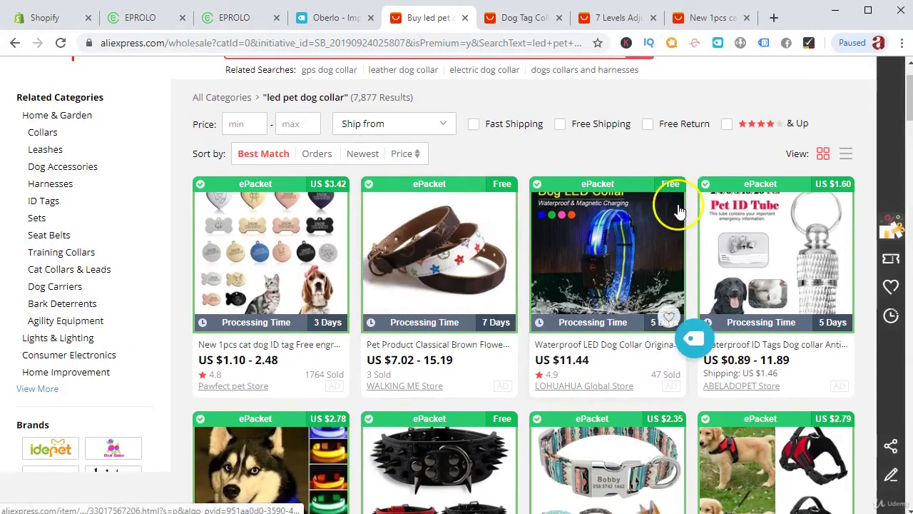
{"action": "scroll", "coordinate": [601, 204], "scroll_direction": "down", "scroll_amount": 3}
{"action": "scroll", "coordinate": [522, 214], "scroll_direction": "down", "scroll_amount": 1}
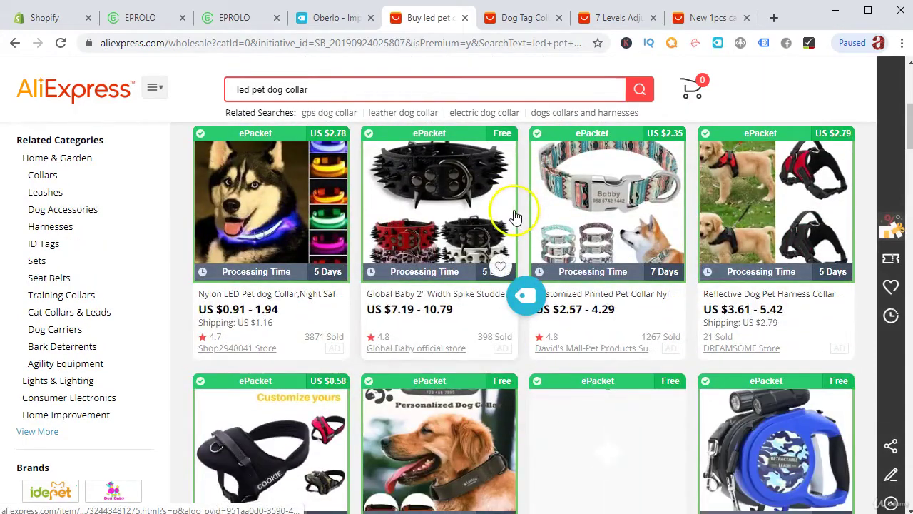
Step: Return to EPROLO's LED Pet Dog Collar page and place its browser tab directly beside the AliExpress results, after Oberlo
{"action": "left_click", "coordinate": [314, 18]}
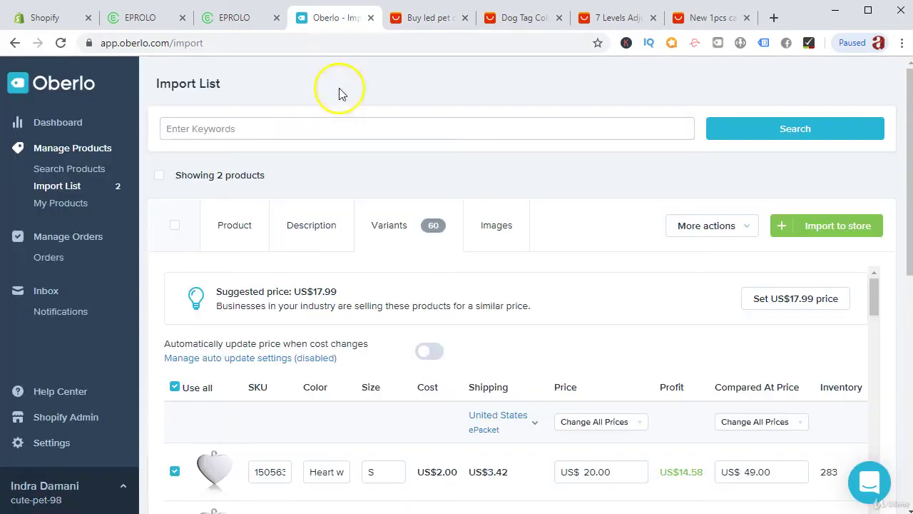
{"action": "scroll", "coordinate": [414, 299], "scroll_direction": "down", "scroll_amount": 2}
{"action": "left_click", "coordinate": [235, 20]}
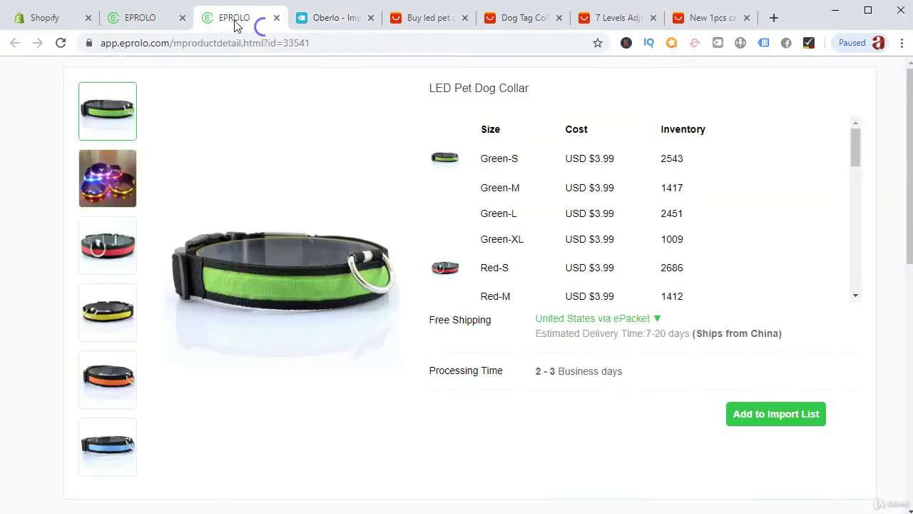
{"action": "left_click_drag", "start_coordinate": [243, 22], "coordinate": [335, 24]}
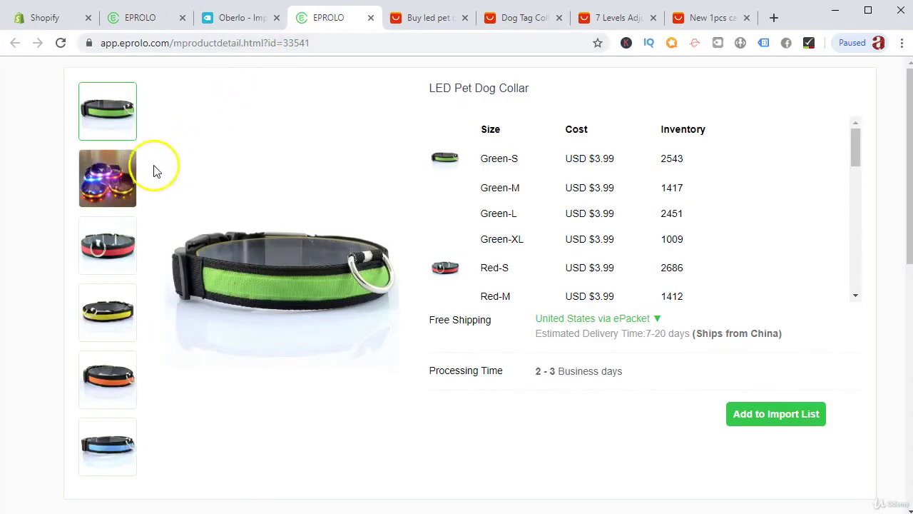
Step: Browse the AliExpress results for a comparable LED collar and open the USB Charging Pet Dog Collar listing
{"action": "left_click", "coordinate": [403, 20]}
{"action": "scroll", "coordinate": [443, 238], "scroll_direction": "down", "scroll_amount": 4}
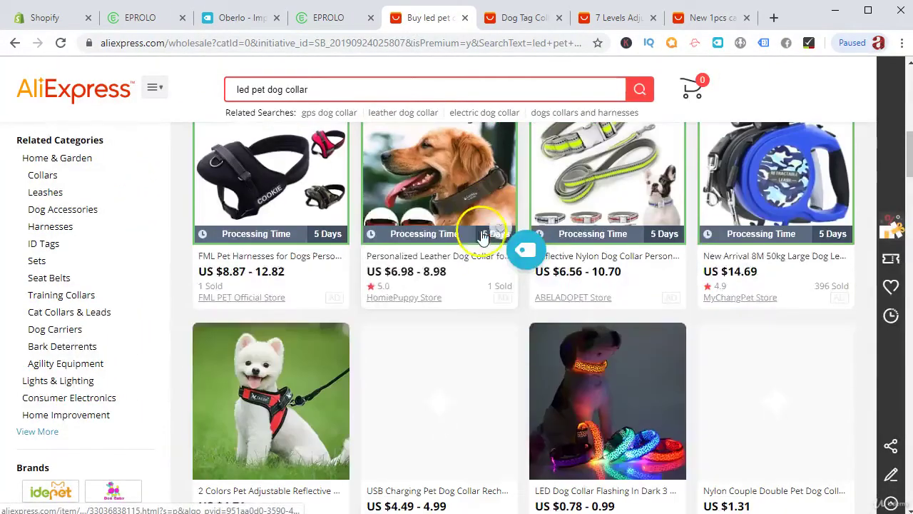
{"action": "scroll", "coordinate": [411, 235], "scroll_direction": "down", "scroll_amount": 2}
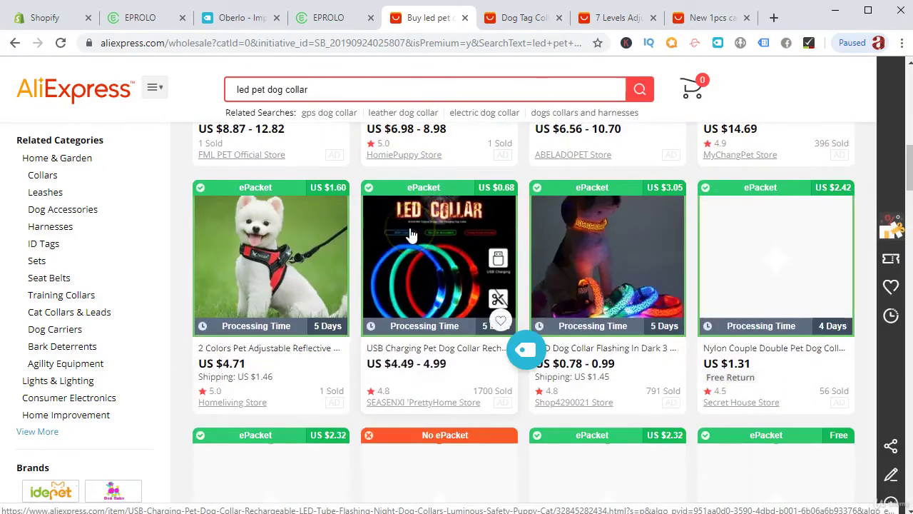
{"action": "left_click", "coordinate": [415, 244]}
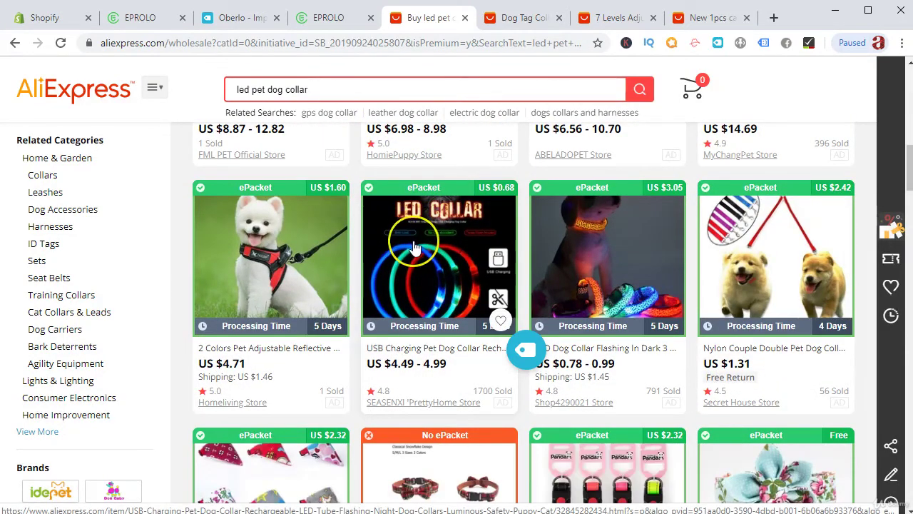
Step: Look over the AliExpress LED collar results for a closer match and recheck EPROLO's LED Pet Dog Collar page
{"action": "scroll", "coordinate": [416, 264], "scroll_direction": "down", "scroll_amount": 4}
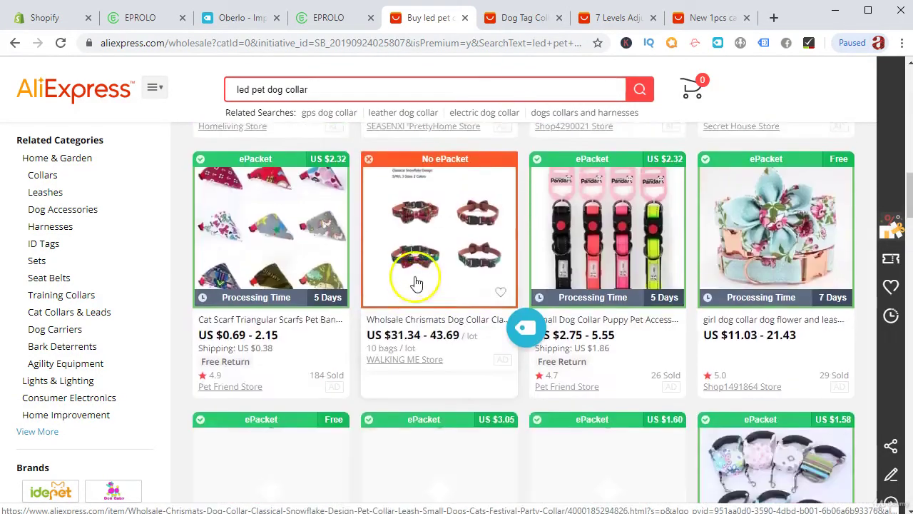
{"action": "scroll", "coordinate": [419, 281], "scroll_direction": "up", "scroll_amount": 12}
{"action": "scroll", "coordinate": [264, 221], "scroll_direction": "down", "scroll_amount": 4}
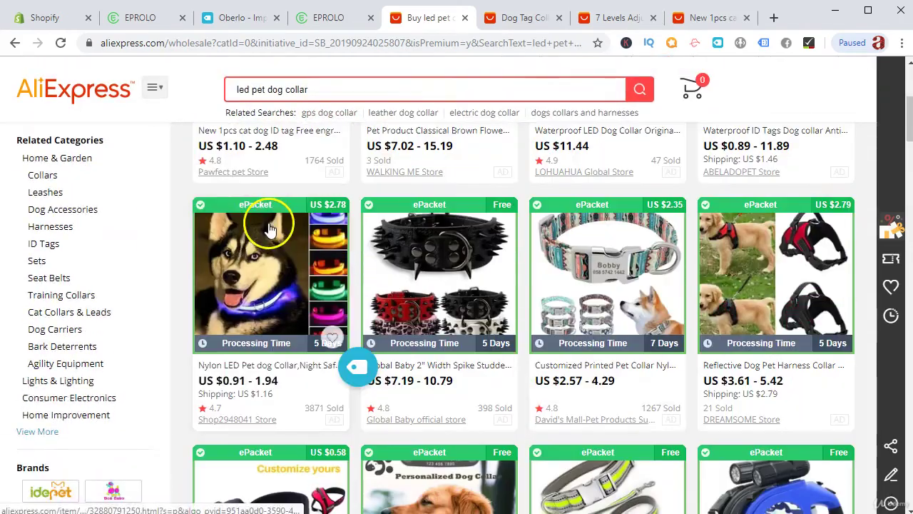
{"action": "left_click", "coordinate": [328, 18]}
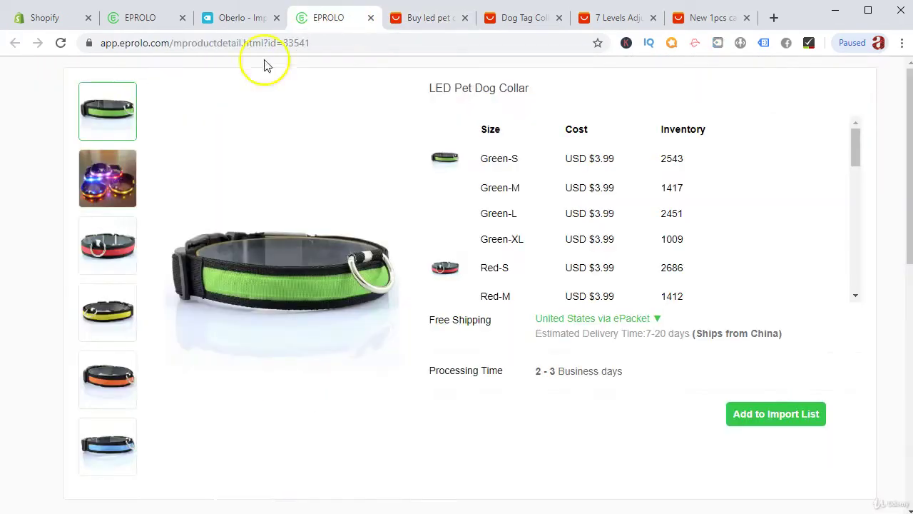
Step: Search EPROLO's products for "led dog collar" and open the Nylon LED Camouflage Pet Dog Collar page
{"action": "left_click", "coordinate": [128, 20]}
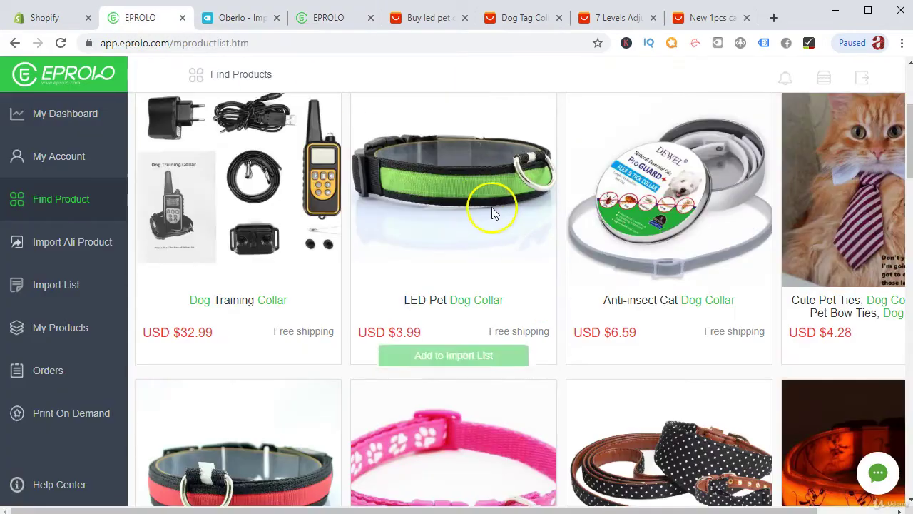
{"action": "scroll", "coordinate": [599, 207], "scroll_direction": "down", "scroll_amount": 4}
{"action": "scroll", "coordinate": [556, 214], "scroll_direction": "up", "scroll_amount": 6}
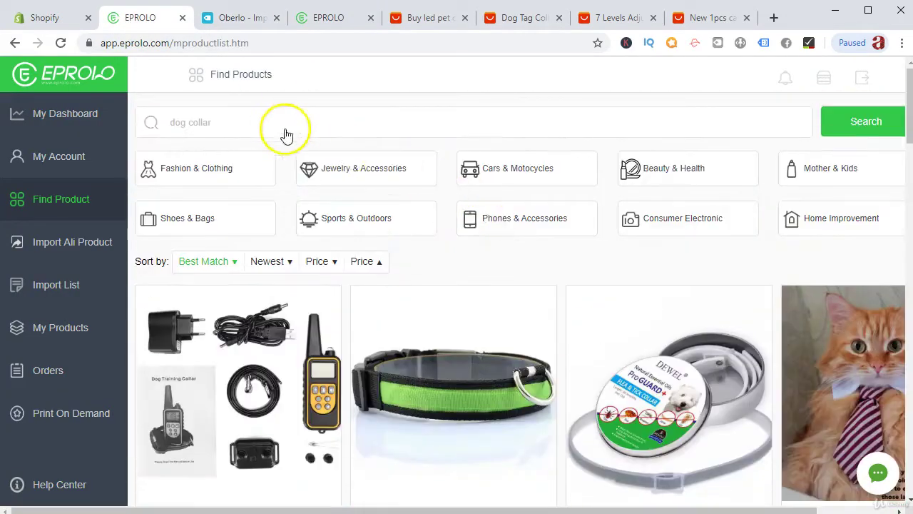
{"action": "left_click", "coordinate": [279, 126]}
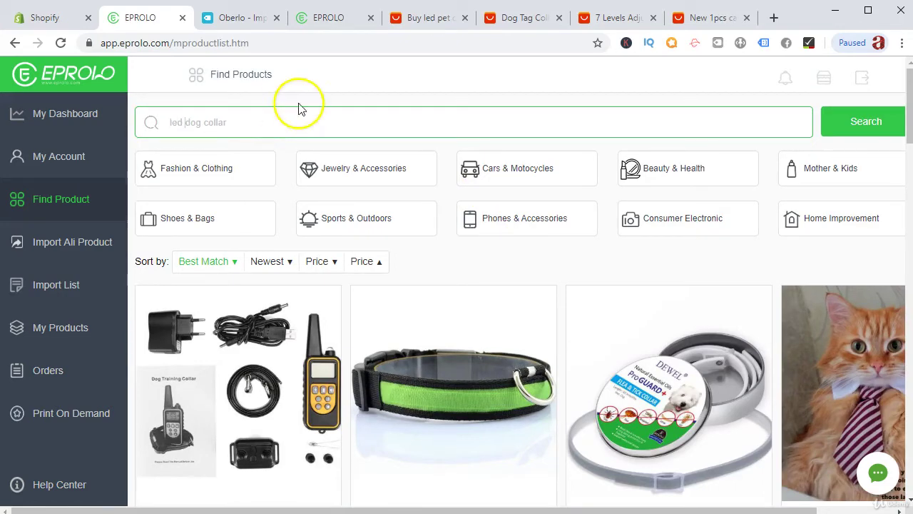
{"action": "type", "text": "led"}
{"action": "left_click", "coordinate": [841, 123]}
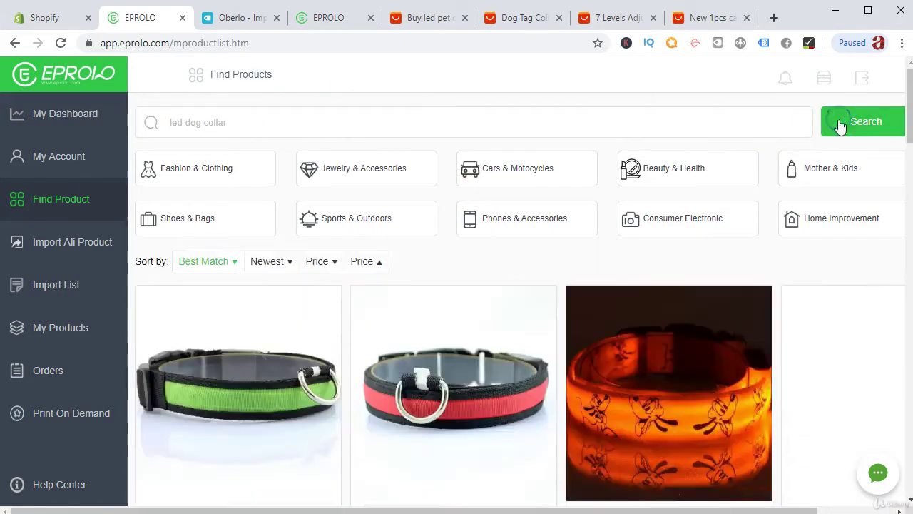
{"action": "scroll", "coordinate": [608, 229], "scroll_direction": "down", "scroll_amount": 2}
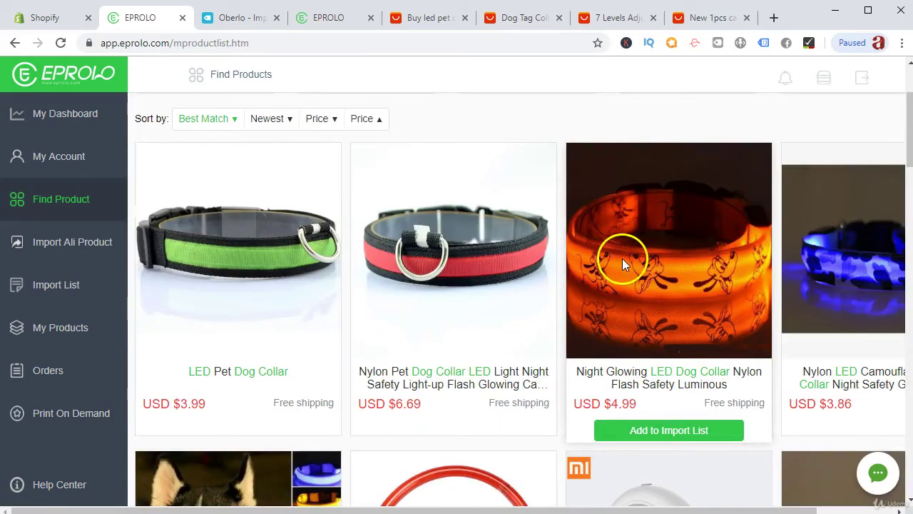
{"action": "left_click", "coordinate": [836, 281]}
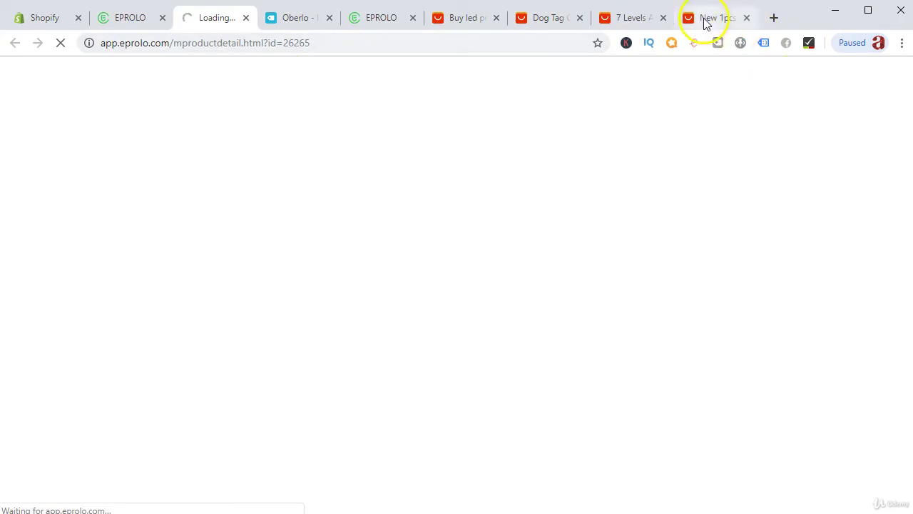
Step: Open the Nylon LED Pet dog Collar listing from the AliExpress results and place its browser tab directly after EPROLO's camouflage collar page
{"action": "left_click", "coordinate": [438, 21]}
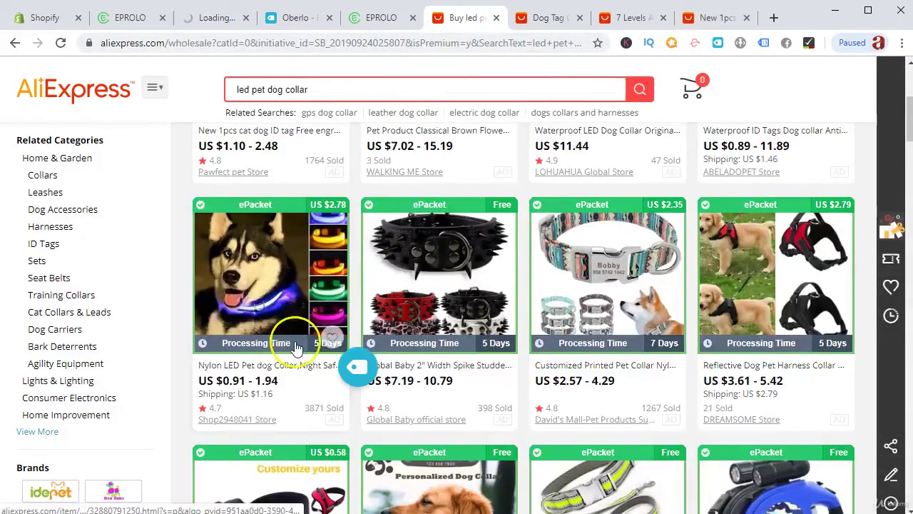
{"action": "left_click", "coordinate": [294, 366]}
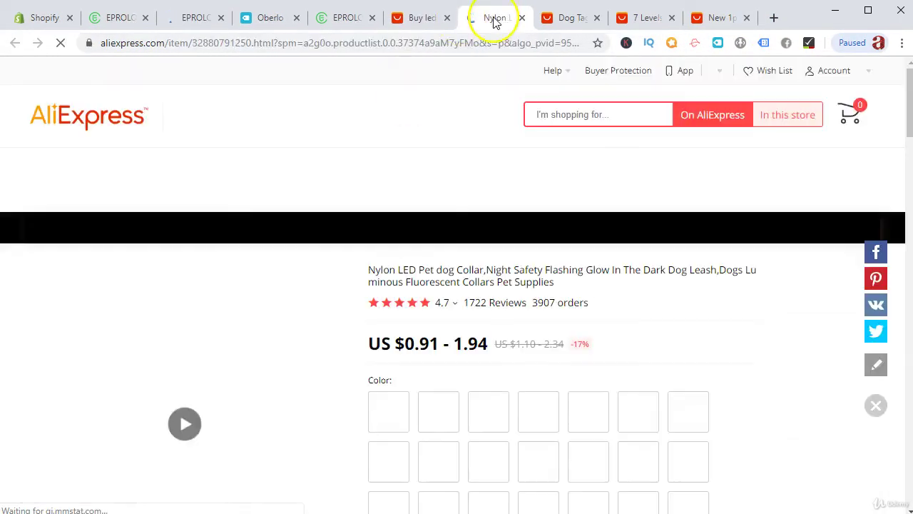
{"action": "left_click_drag", "start_coordinate": [489, 20], "coordinate": [251, 12]}
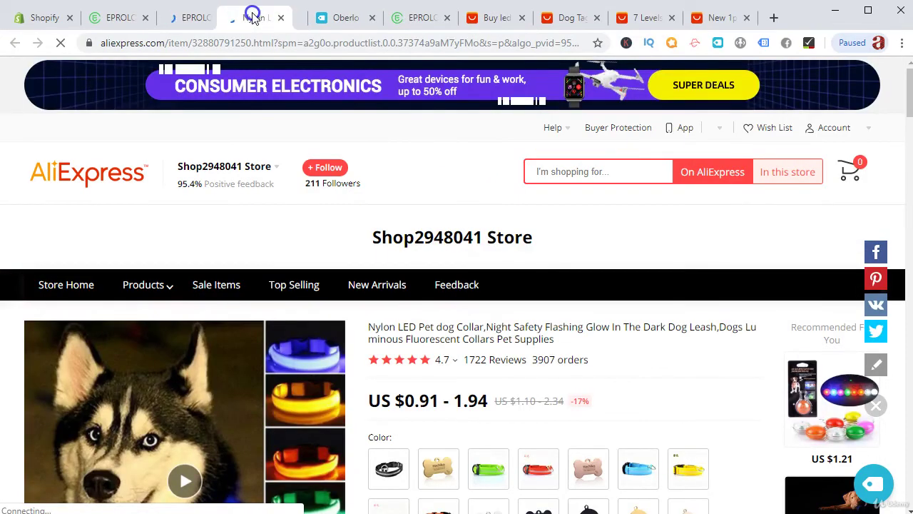
Step: Review the AliExpress collar's options and set its shipping method to ePacket for the United States
{"action": "scroll", "coordinate": [493, 264], "scroll_direction": "down", "scroll_amount": 2}
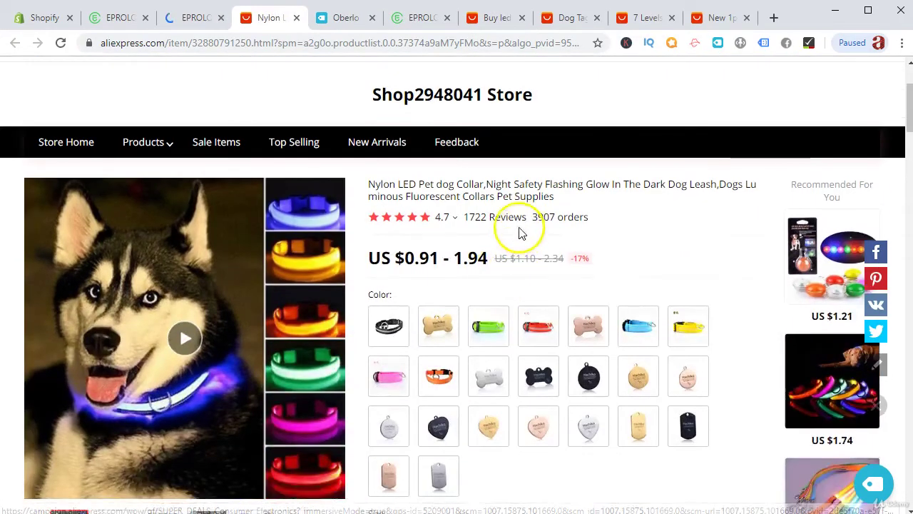
{"action": "scroll", "coordinate": [516, 316], "scroll_direction": "down", "scroll_amount": 3}
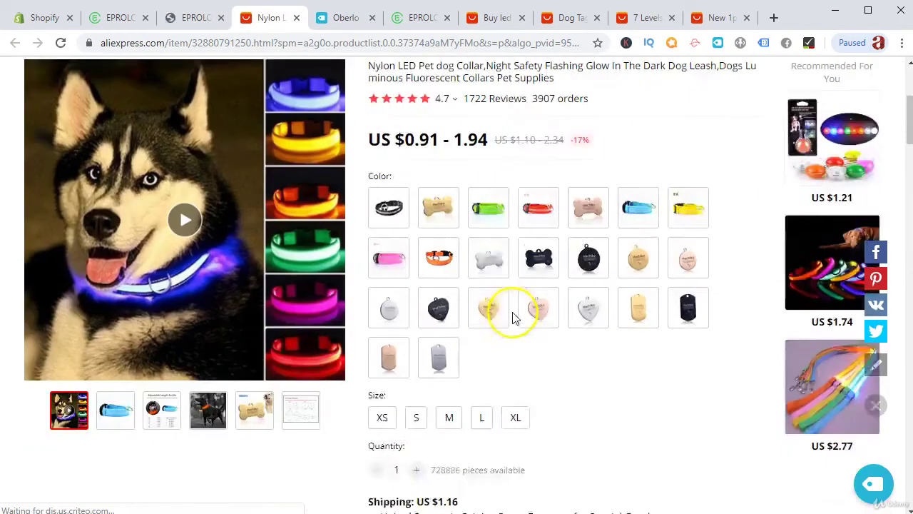
{"action": "scroll", "coordinate": [511, 303], "scroll_direction": "up", "scroll_amount": 4}
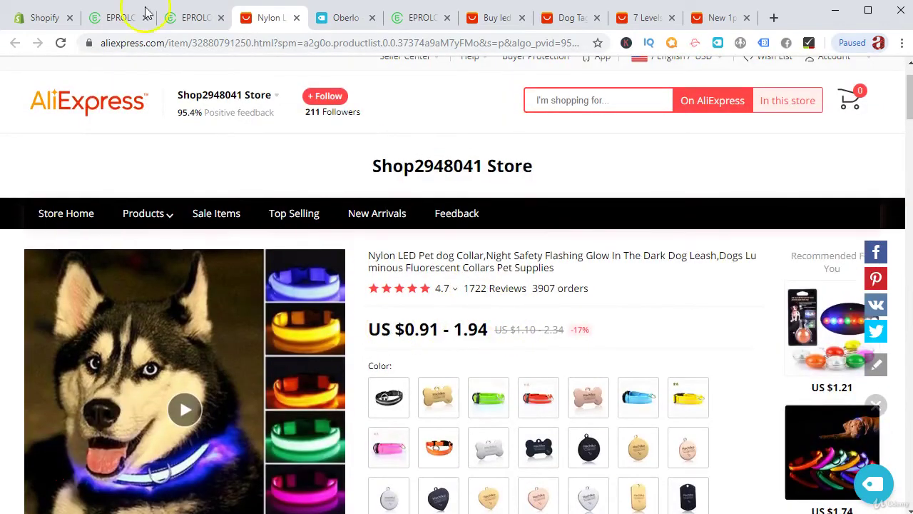
{"action": "scroll", "coordinate": [457, 332], "scroll_direction": "down", "scroll_amount": 5}
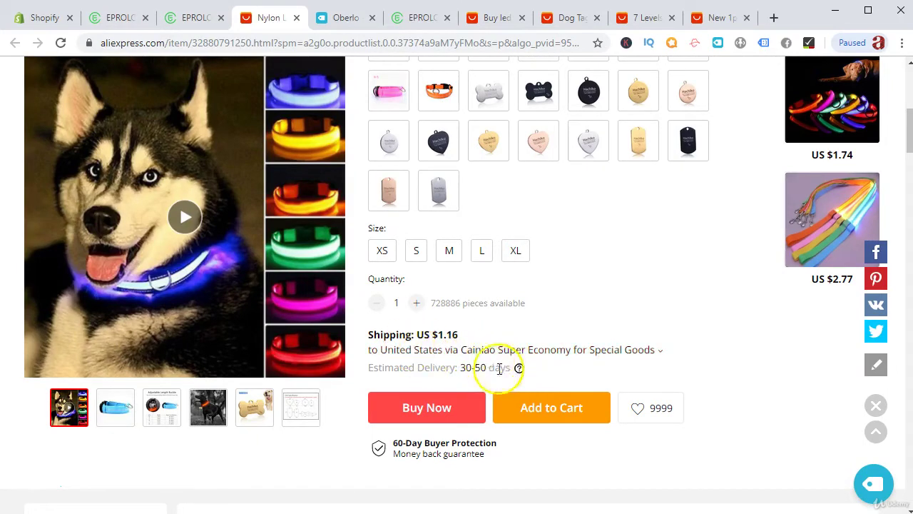
{"action": "left_click", "coordinate": [545, 357]}
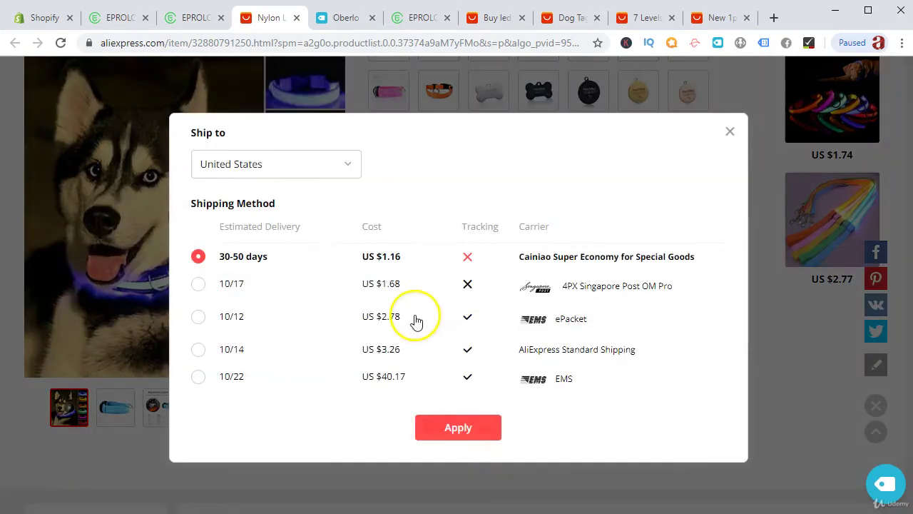
{"action": "left_click", "coordinate": [319, 319]}
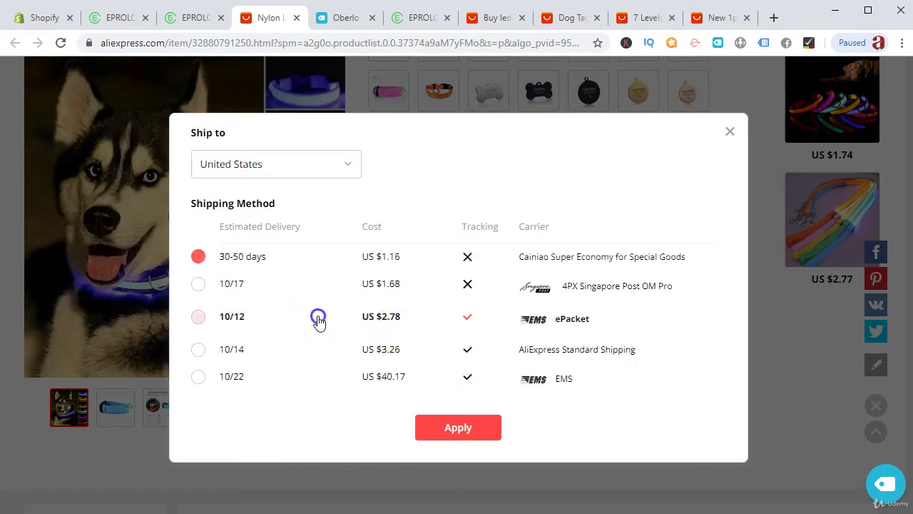
{"action": "left_click", "coordinate": [468, 426]}
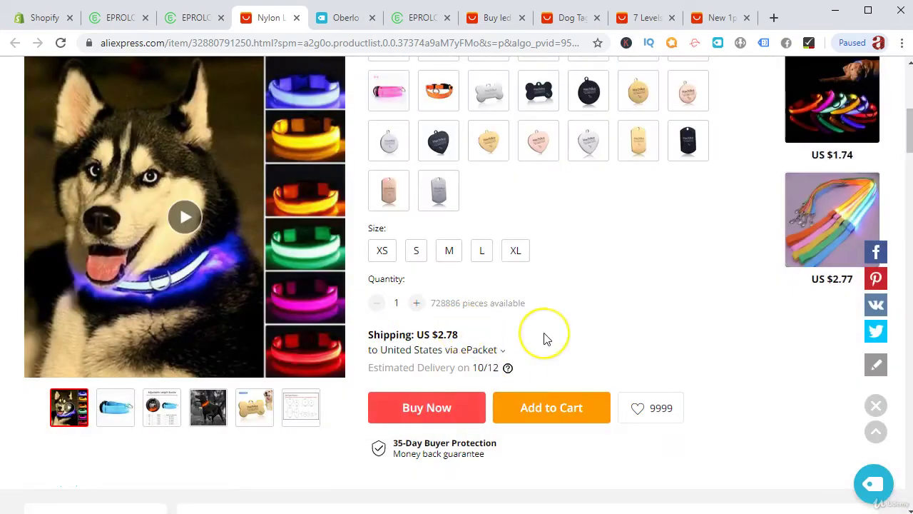
Step: Open Calculator and add the ePacket shipping cost of 2.78 to the collar's lowest price of 0.91
{"action": "key", "text": "super"}
{"action": "type", "text": "cal"}
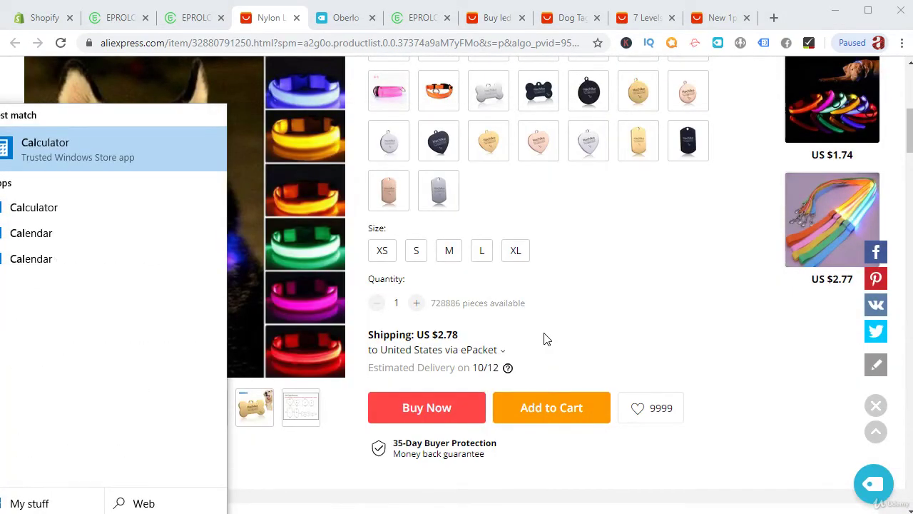
{"action": "key", "text": "Return"}
{"action": "type", "text": "2"}
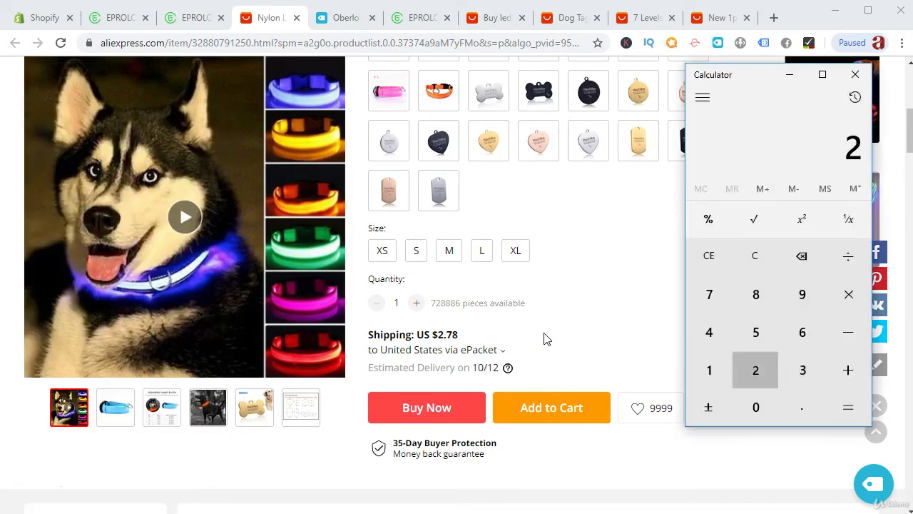
{"action": "type", "text": ".78 +"}
{"action": "scroll", "coordinate": [442, 303], "scroll_direction": "up", "scroll_amount": 3}
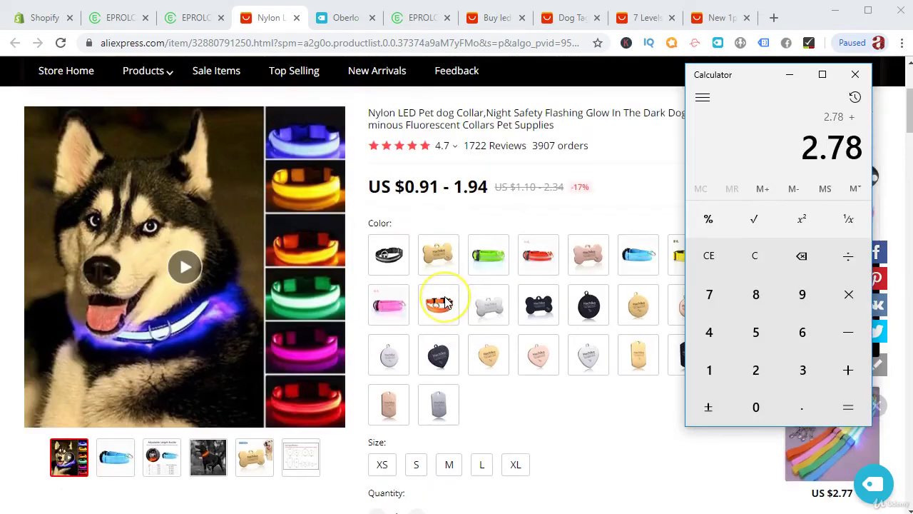
{"action": "type", "text": "0.91="}
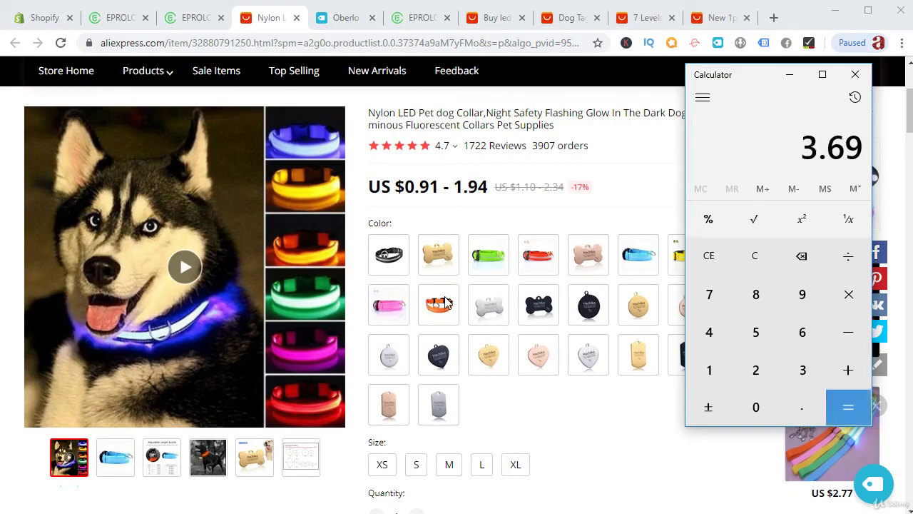
Step: Compare the cost and delivery time on EPROLO's camouflage collar page with the AliExpress total in Calculator
{"action": "left_click", "coordinate": [116, 17]}
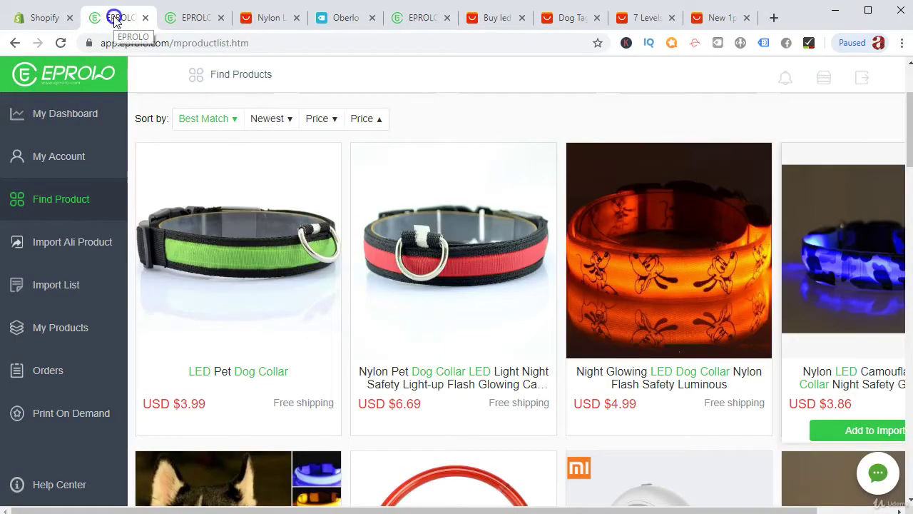
{"action": "left_click", "coordinate": [191, 17]}
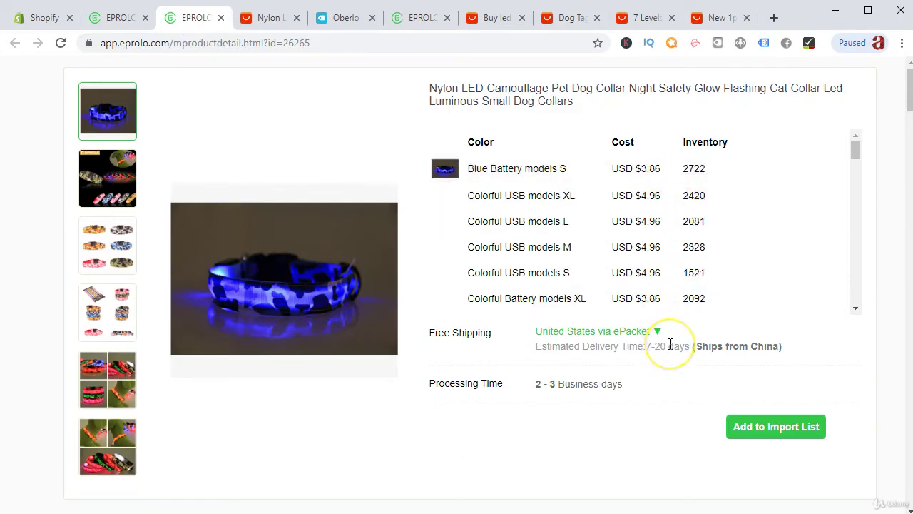
{"action": "key", "text": "alt+Tab"}
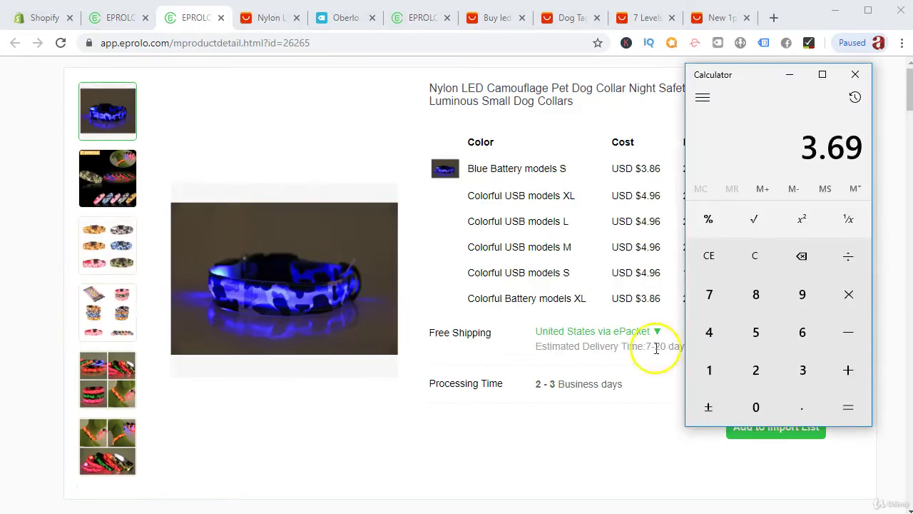
Step: Try several color variants on the AliExpress collar listing and check the price of color 16 in size L
{"action": "left_click", "coordinate": [249, 19]}
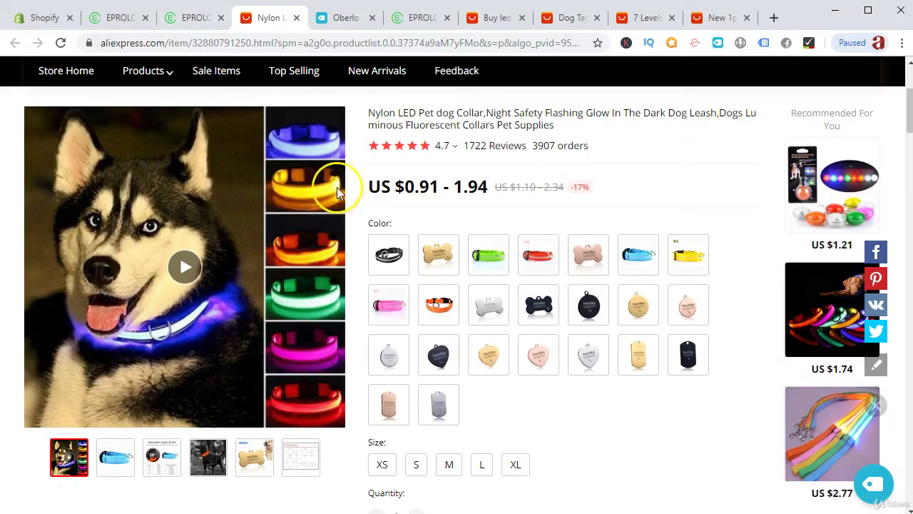
{"action": "left_click", "coordinate": [389, 255]}
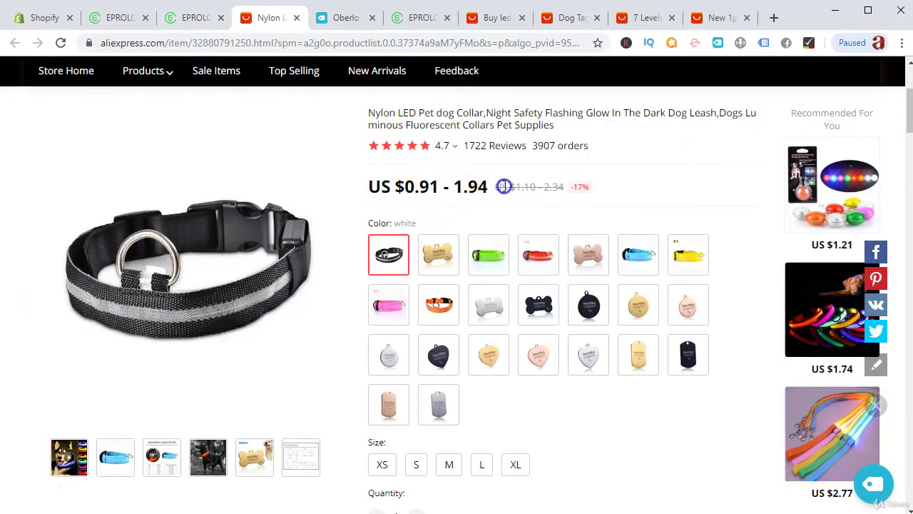
{"action": "left_click", "coordinate": [437, 407]}
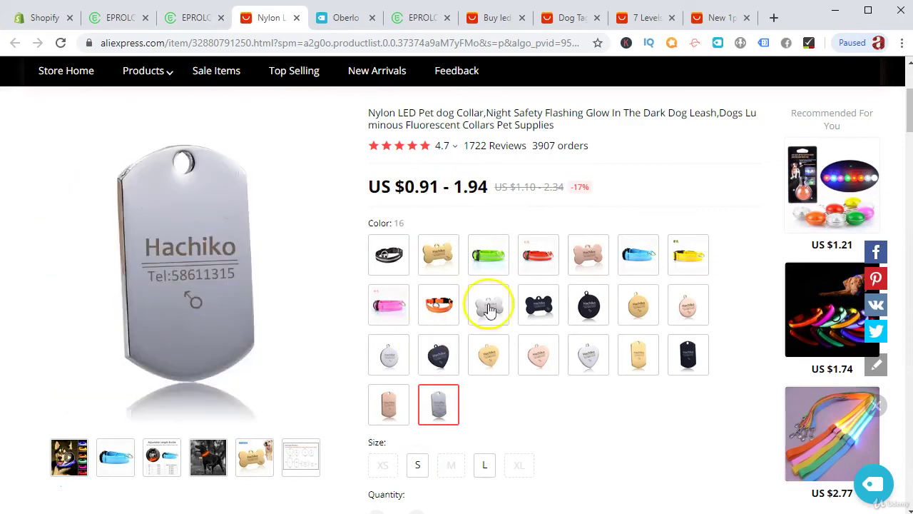
{"action": "left_click", "coordinate": [418, 299]}
{"action": "left_click", "coordinate": [674, 254]}
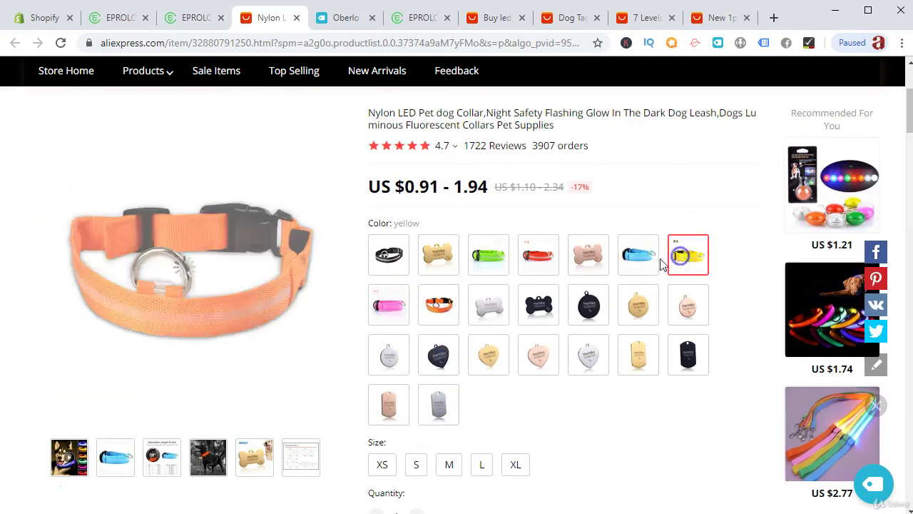
{"action": "left_click", "coordinate": [655, 263]}
{"action": "left_click", "coordinate": [673, 361]}
{"action": "left_click", "coordinate": [437, 405]}
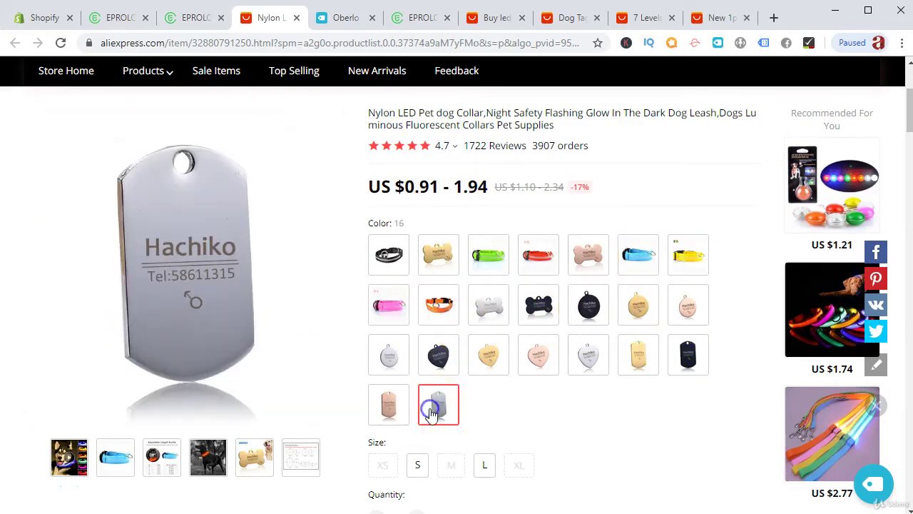
{"action": "left_click", "coordinate": [483, 465]}
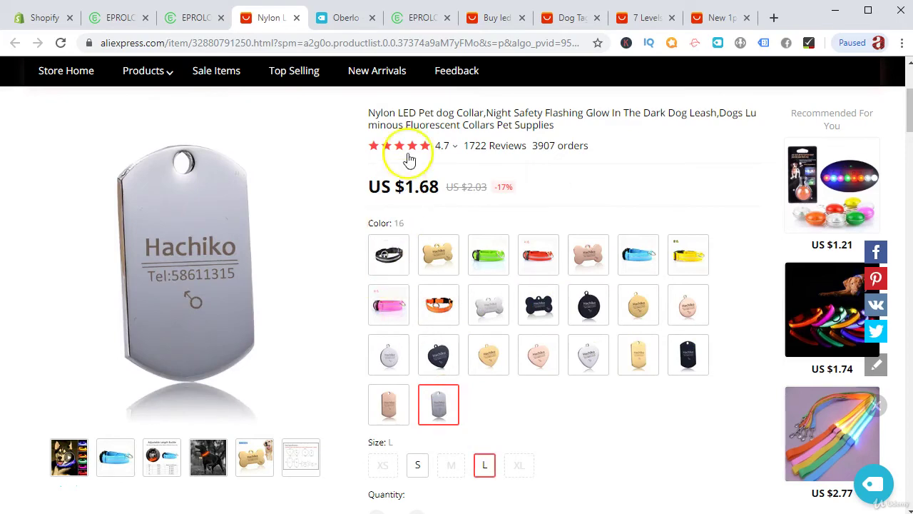
Step: Check the white variant's price and the photos on the AliExpress listing, and return to EPROLO's camouflage collar page
{"action": "mouse_move", "coordinate": [408, 220]}
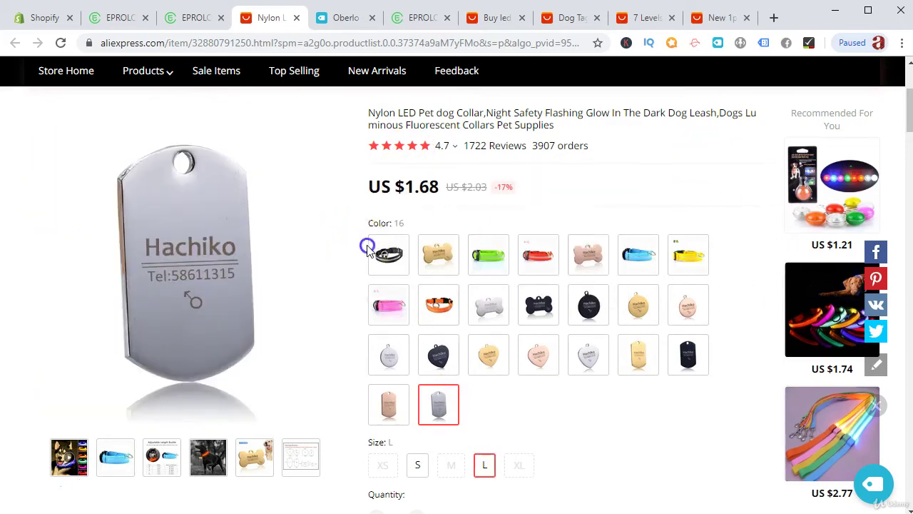
{"action": "left_click", "coordinate": [378, 251]}
{"action": "left_click", "coordinate": [82, 462]}
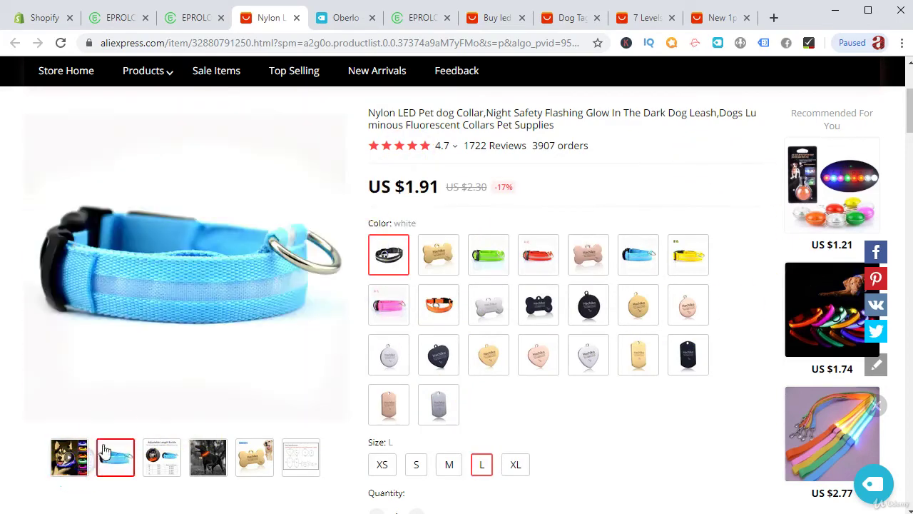
{"action": "left_click", "coordinate": [71, 471]}
{"action": "left_click", "coordinate": [189, 17]}
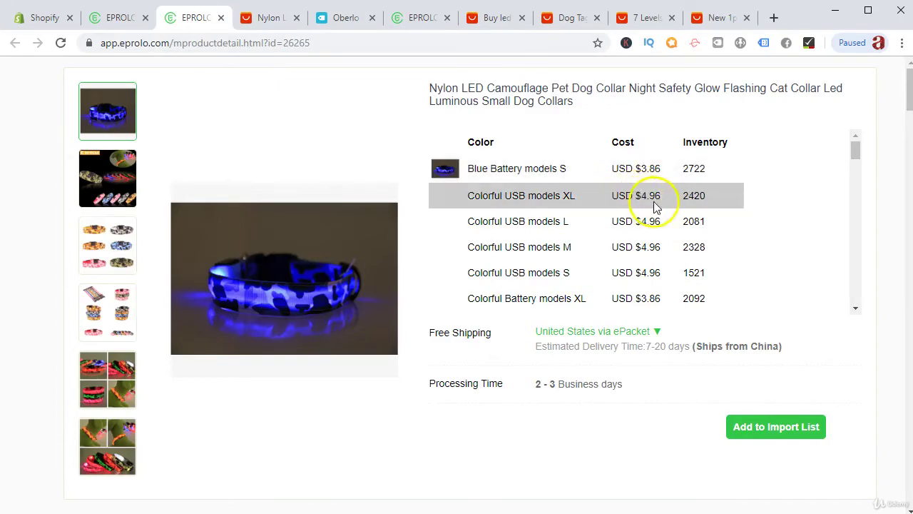
Step: Compare EPROLO's shipping options to America for the camouflage collar with the ePacket shipping cost on the AliExpress listing
{"action": "left_click", "coordinate": [657, 333]}
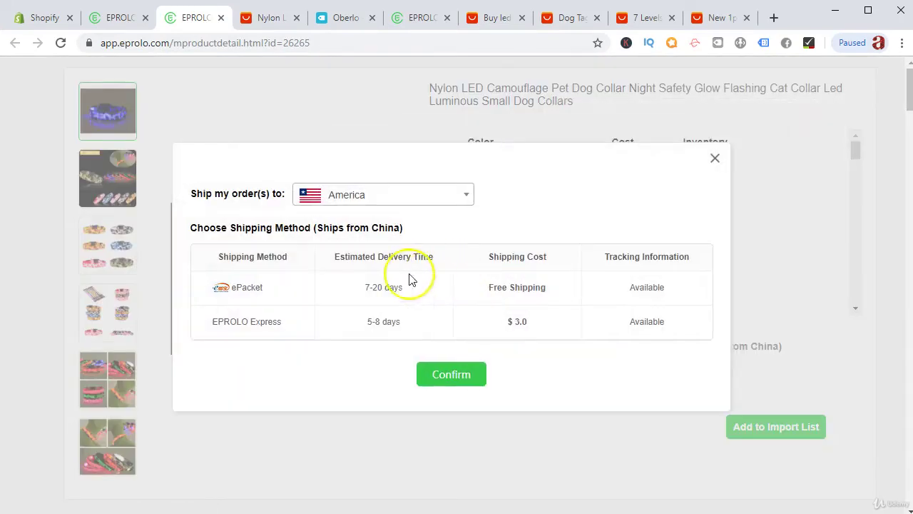
{"action": "left_click", "coordinate": [261, 17]}
{"action": "scroll", "coordinate": [400, 428], "scroll_direction": "down", "scroll_amount": 3}
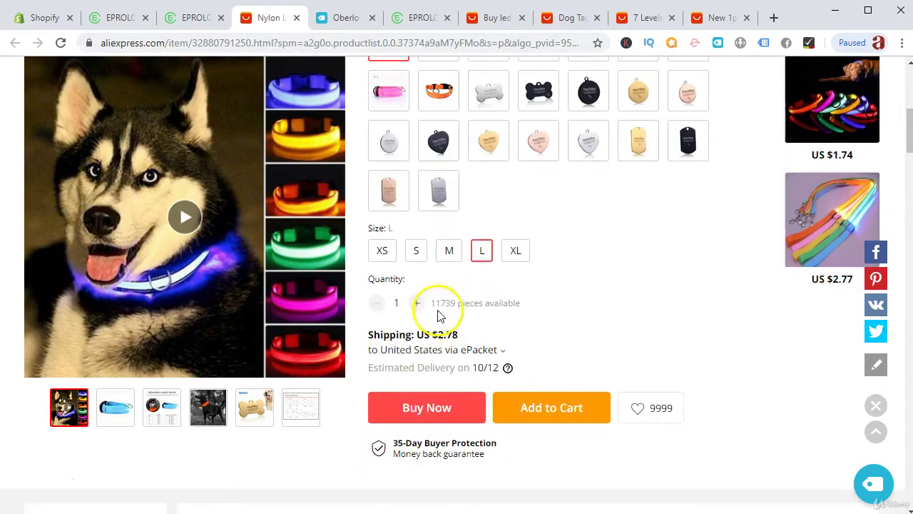
{"action": "left_click", "coordinate": [181, 21]}
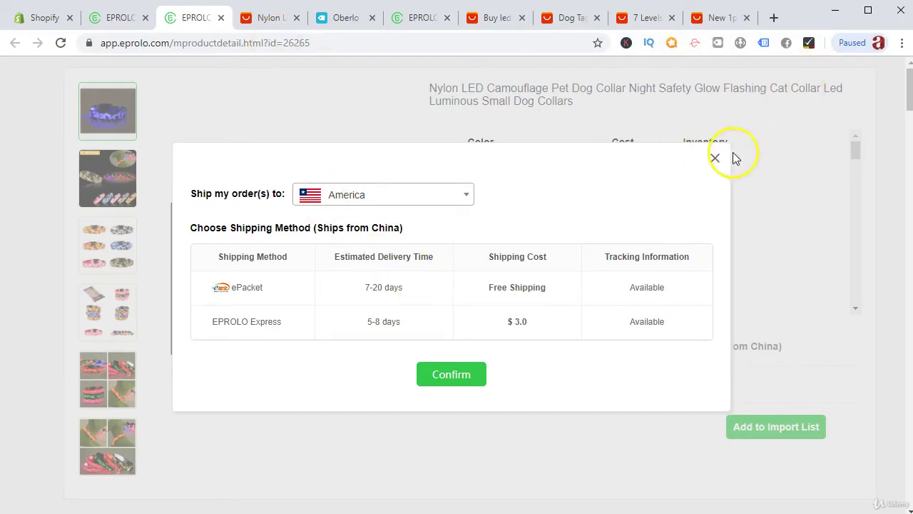
{"action": "left_click", "coordinate": [710, 162]}
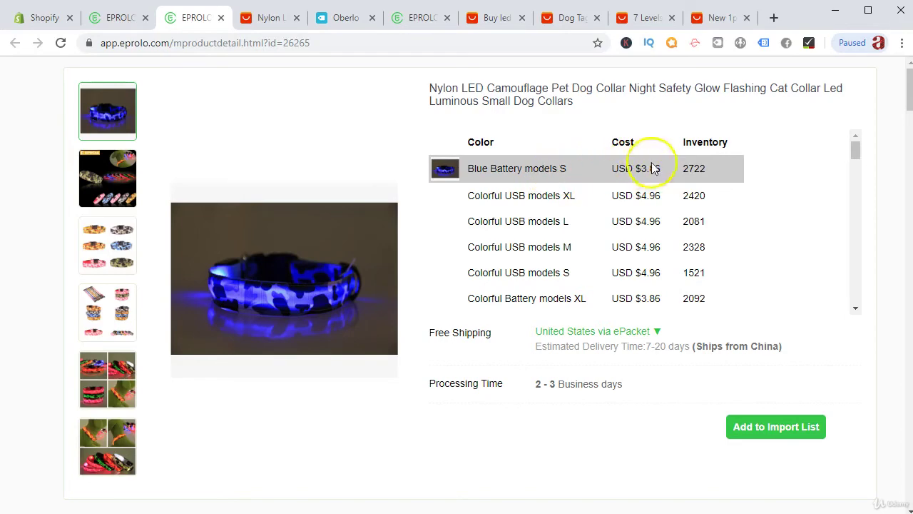
Step: Select the white variant in size S on the AliExpress collar listing and check its price and shipping cost
{"action": "left_click", "coordinate": [239, 20]}
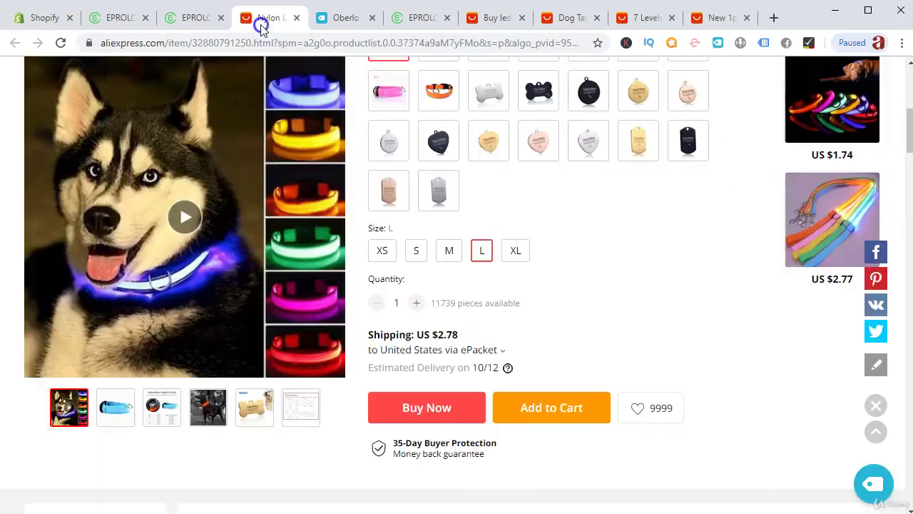
{"action": "left_click", "coordinate": [417, 323]}
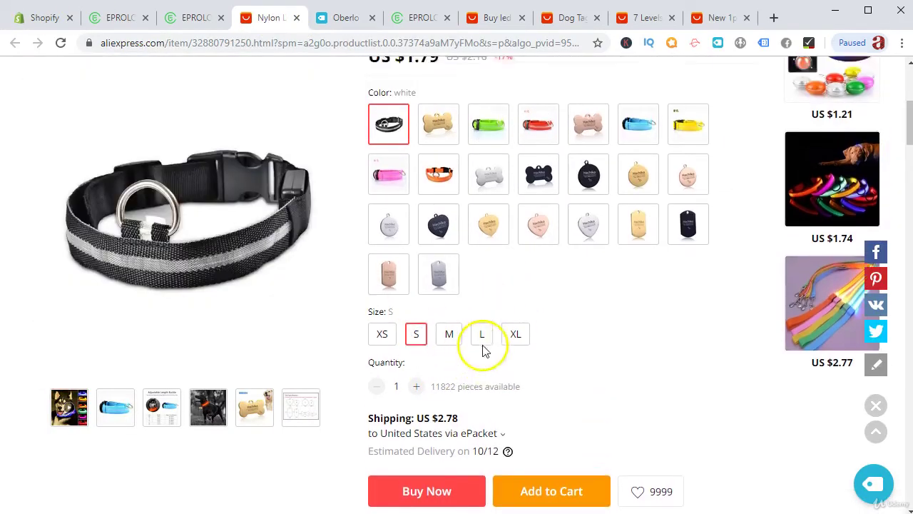
{"action": "scroll", "coordinate": [481, 342], "scroll_direction": "up", "scroll_amount": 3}
{"action": "left_click", "coordinate": [391, 330]}
{"action": "left_click", "coordinate": [389, 326]}
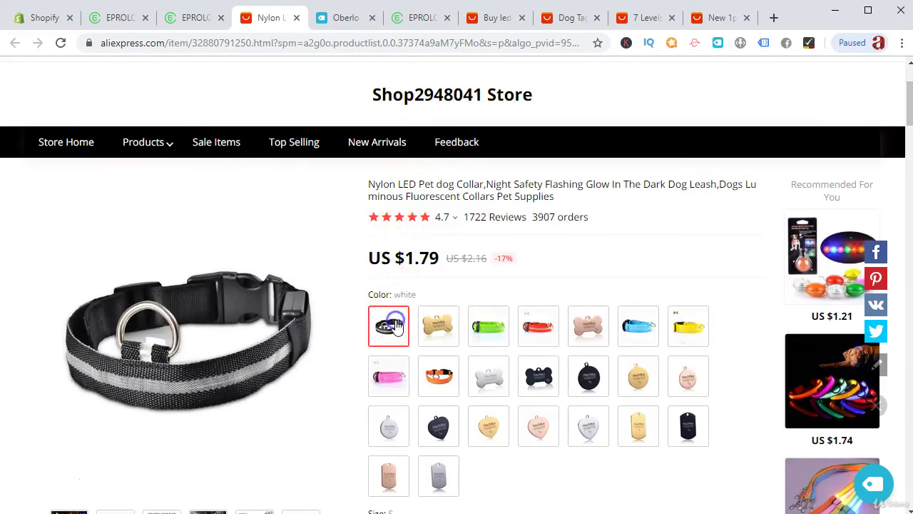
{"action": "scroll", "coordinate": [457, 279], "scroll_direction": "down", "scroll_amount": 3}
{"action": "scroll", "coordinate": [456, 184], "scroll_direction": "up", "scroll_amount": 2}
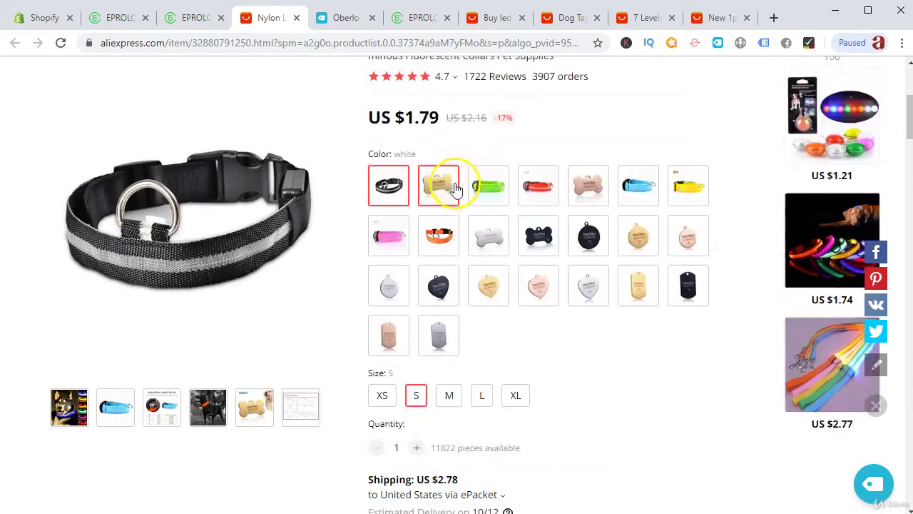
{"action": "scroll", "coordinate": [434, 214], "scroll_direction": "down", "scroll_amount": 2}
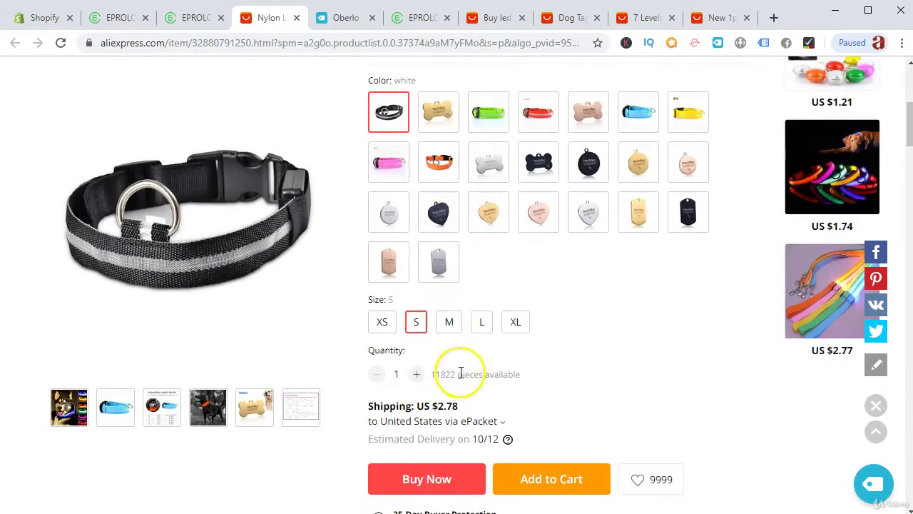
Step: Open Calculator and add the 2.78 ePacket shipping cost to the white collar's price of 1.79
{"action": "key", "text": "super"}
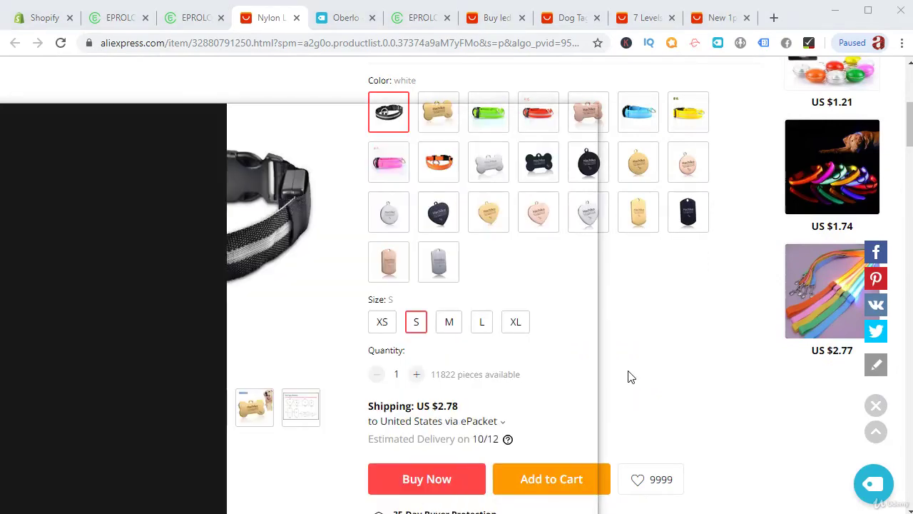
{"action": "type", "text": "ca"}
{"action": "key", "text": "Return"}
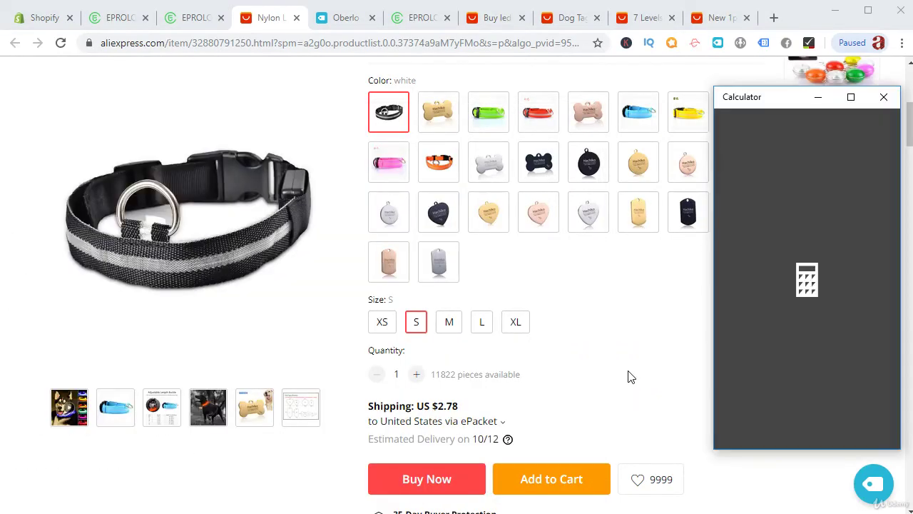
{"action": "left_click", "coordinate": [633, 375]}
{"action": "scroll", "coordinate": [635, 375], "scroll_direction": "up", "scroll_amount": 3}
{"action": "scroll", "coordinate": [418, 239], "scroll_direction": "down", "scroll_amount": 2}
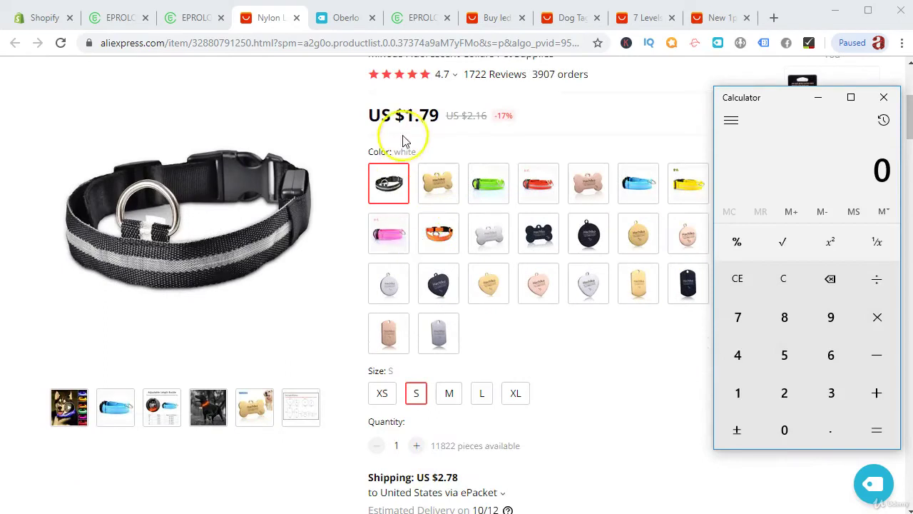
{"action": "type", "text": "1."}
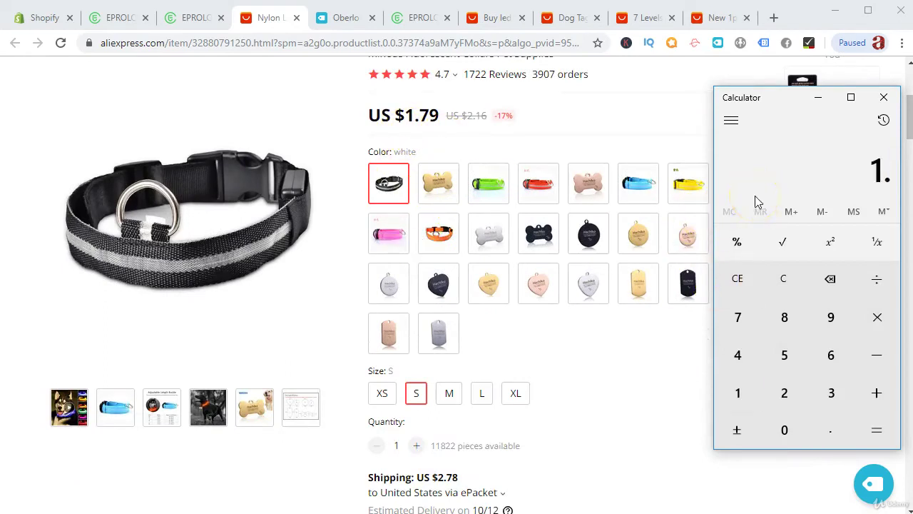
{"action": "type", "text": "79+2.78"}
{"action": "key", "text": "Return"}
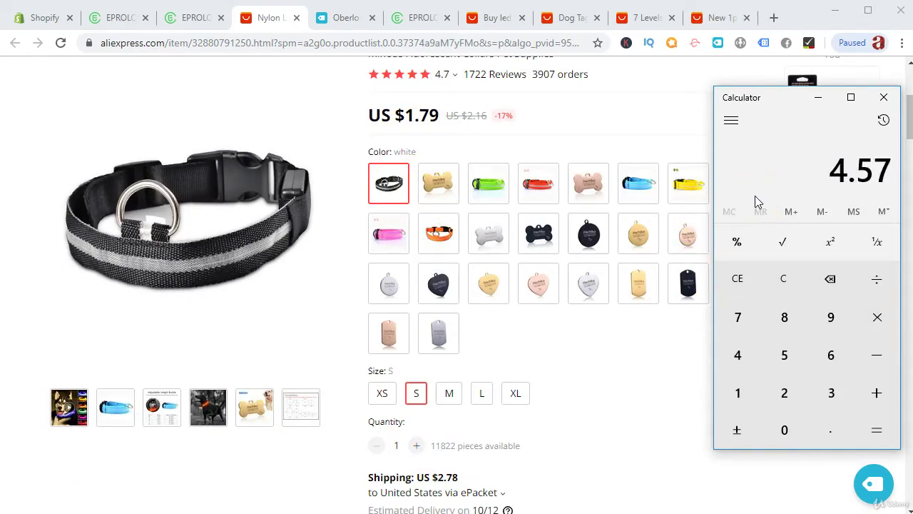
Step: Review the carriers, costs, tracking and delivery estimates for shipping the AliExpress collar to the United States
{"action": "scroll", "coordinate": [490, 424], "scroll_direction": "down", "scroll_amount": 1}
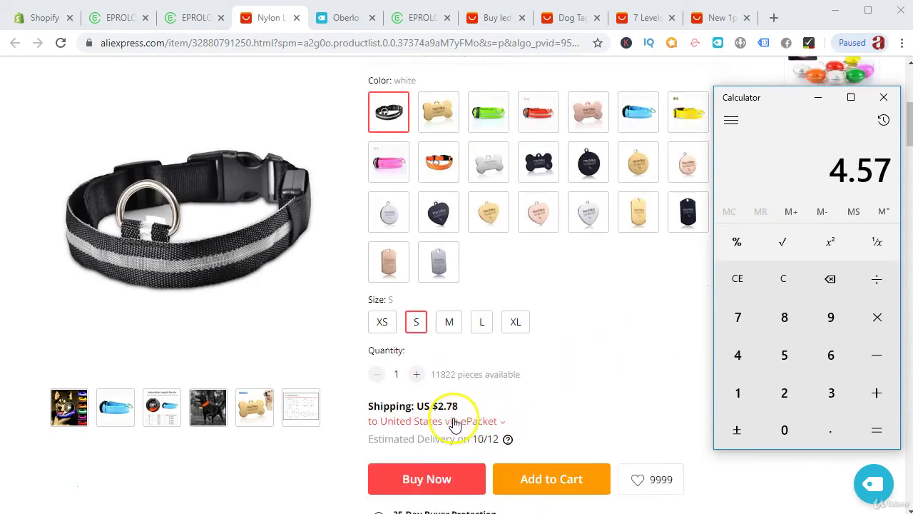
{"action": "left_click", "coordinate": [468, 426]}
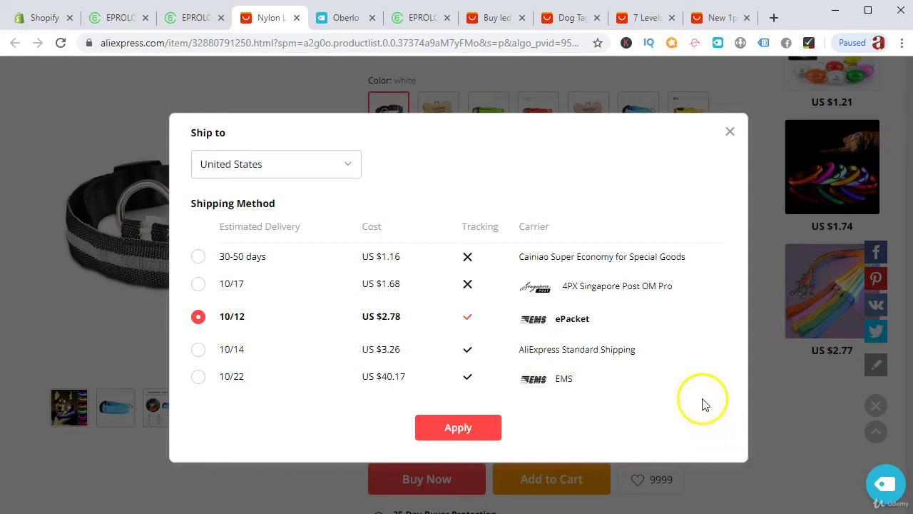
{"action": "left_click", "coordinate": [729, 130]}
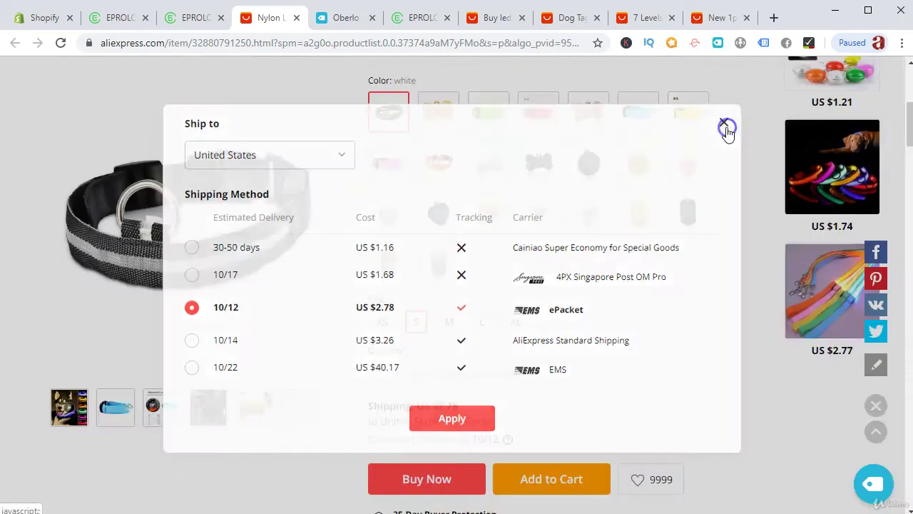
Step: Review the ePacket and EPROLO Express delivery times and costs to America for EPROLO's camouflage collar
{"action": "left_click", "coordinate": [178, 20]}
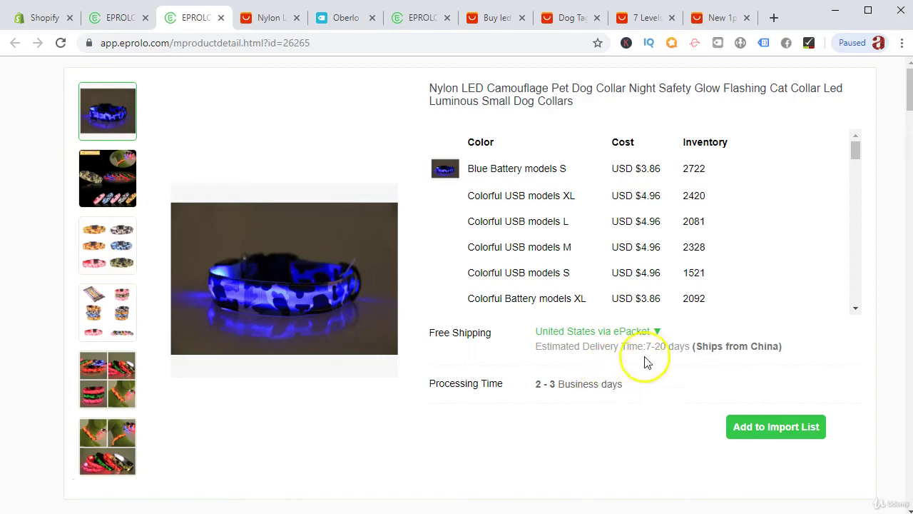
{"action": "left_click", "coordinate": [644, 331]}
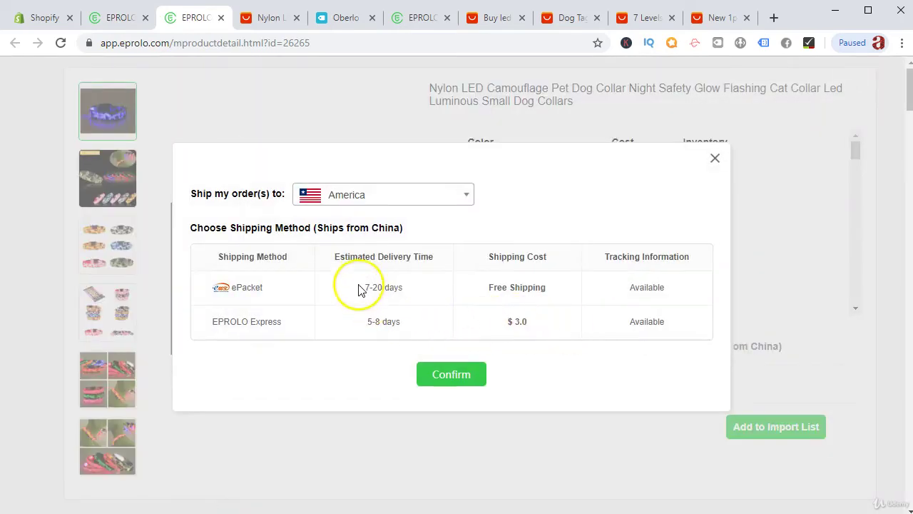
{"action": "left_click_drag", "start_coordinate": [364, 287], "coordinate": [396, 303]}
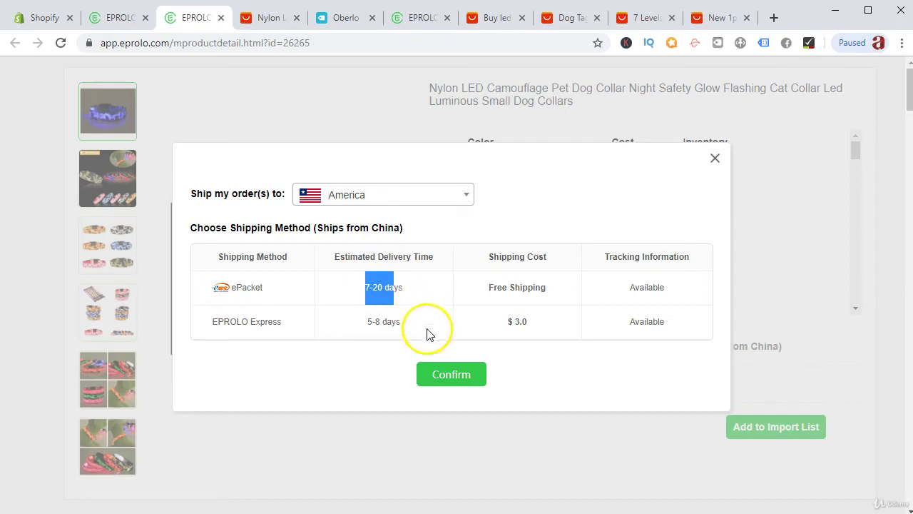
{"action": "left_click_drag", "start_coordinate": [217, 321], "coordinate": [373, 318]}
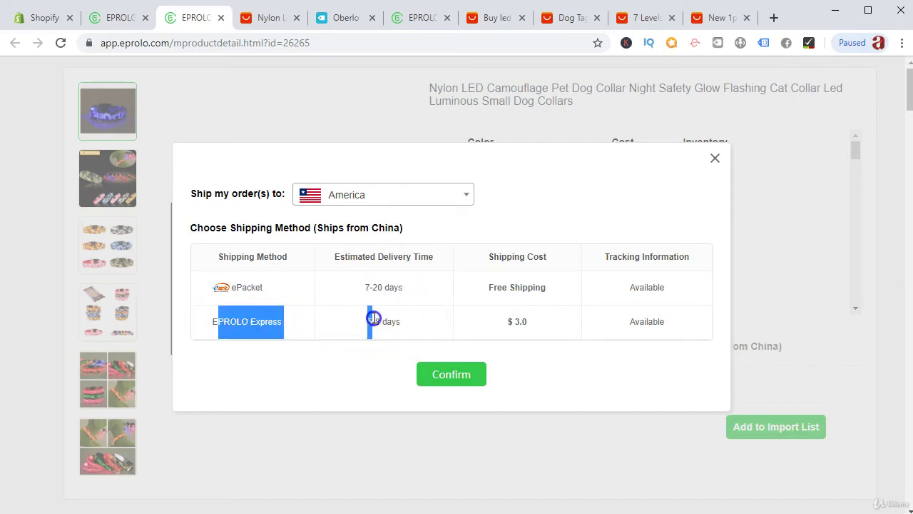
{"action": "left_click_drag", "start_coordinate": [467, 321], "coordinate": [547, 327]}
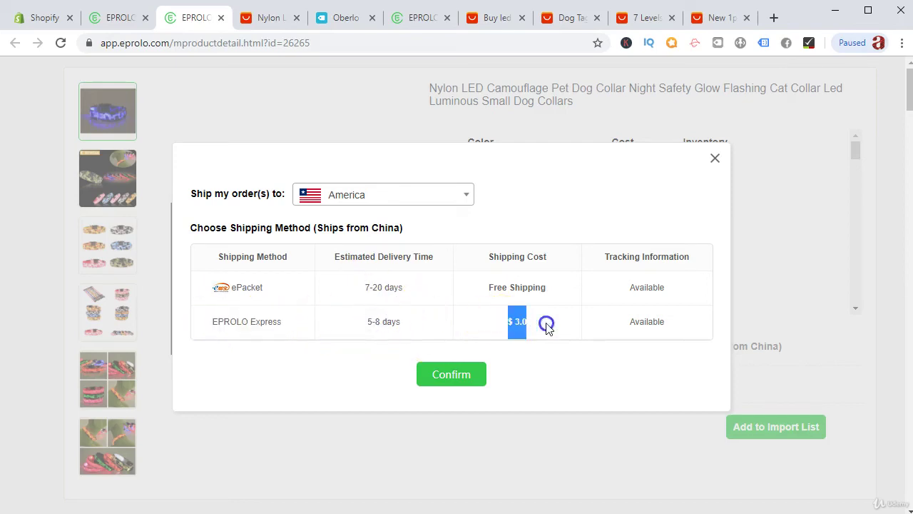
{"action": "left_click_drag", "start_coordinate": [367, 321], "coordinate": [498, 340]}
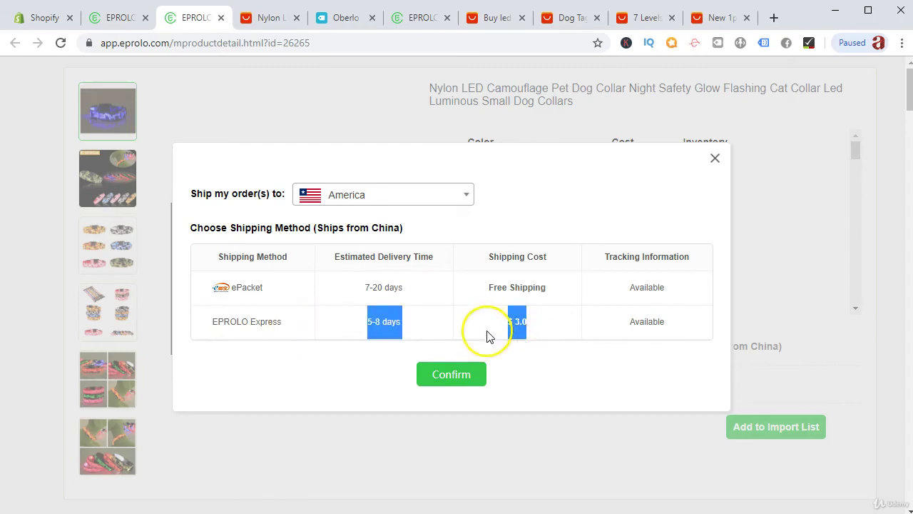
Step: Check EPROLO's shipping options for the United Kingdom and the collar's processing time
{"action": "left_click", "coordinate": [397, 197]}
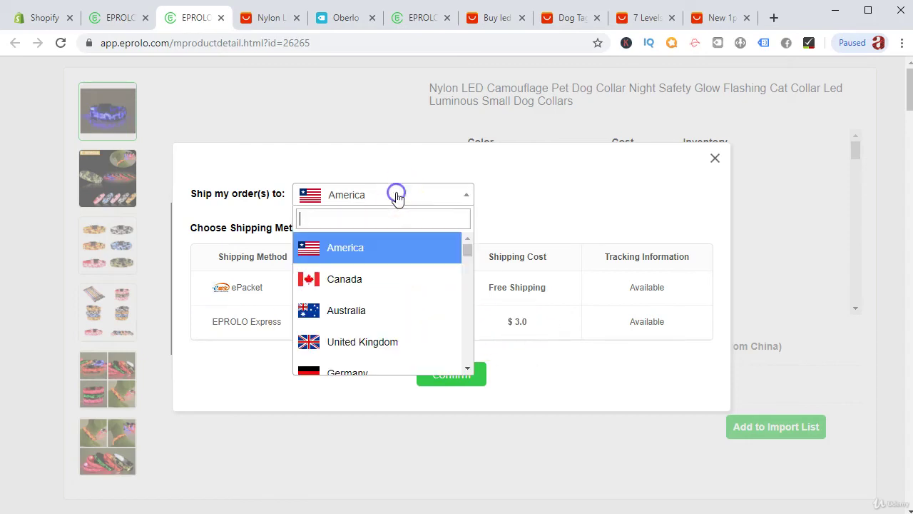
{"action": "type", "text": "unit"}
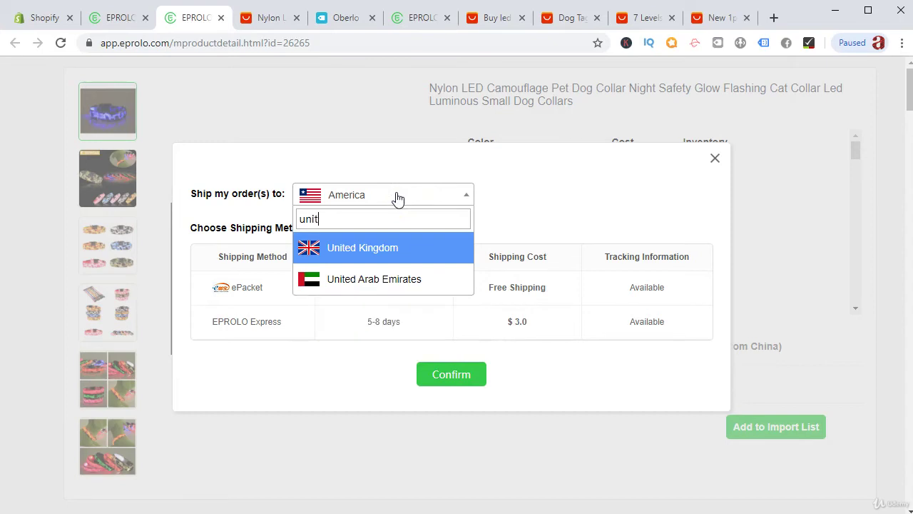
{"action": "left_click", "coordinate": [413, 251]}
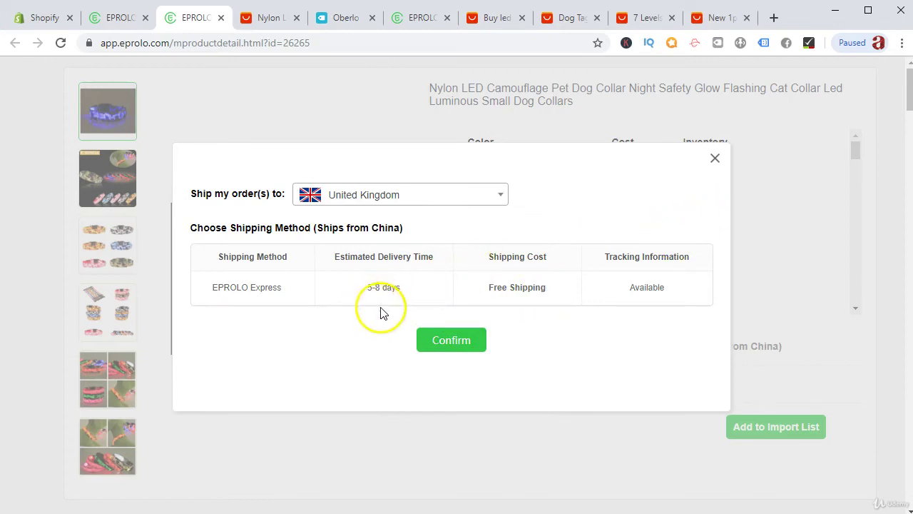
{"action": "left_click_drag", "start_coordinate": [368, 294], "coordinate": [387, 291]}
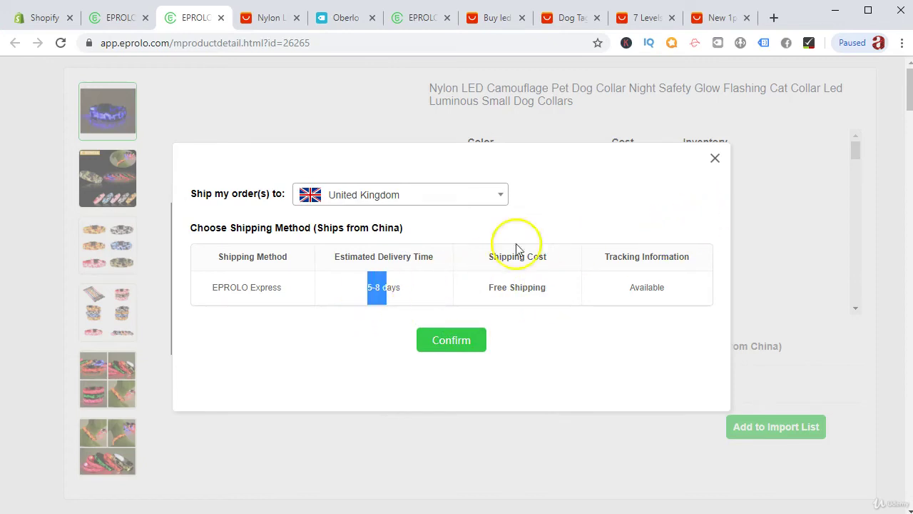
{"action": "left_click", "coordinate": [715, 158]}
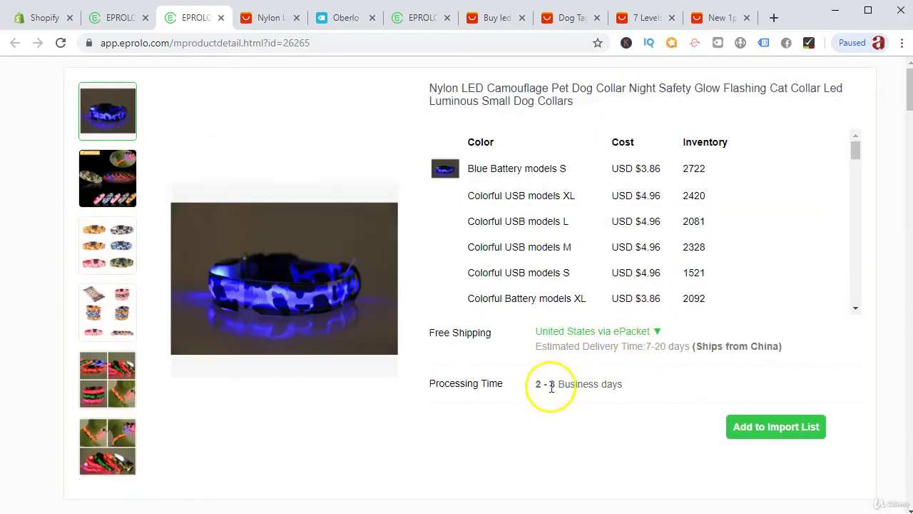
{"action": "left_click_drag", "start_coordinate": [511, 385], "coordinate": [575, 380]}
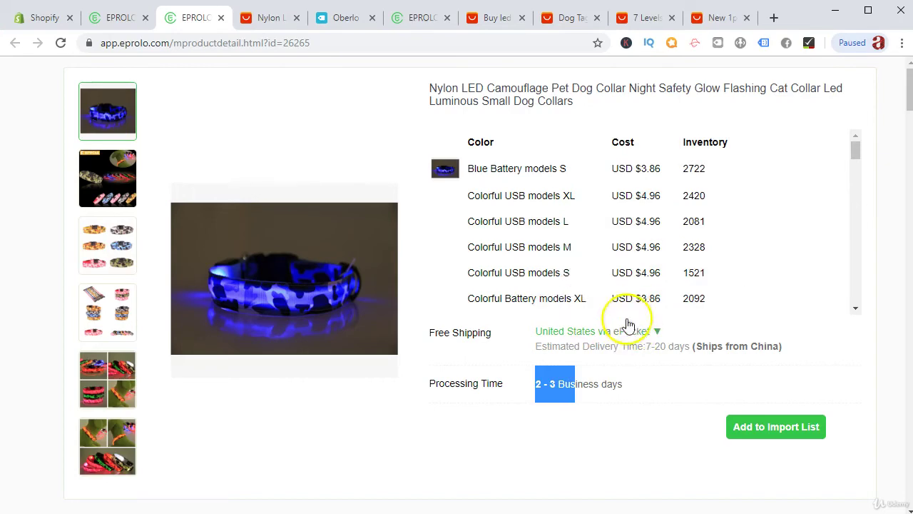
Step: Set the AliExpress collar's shipping destination to United Kingdom with ePacket, and select the white variant
{"action": "left_click", "coordinate": [261, 21]}
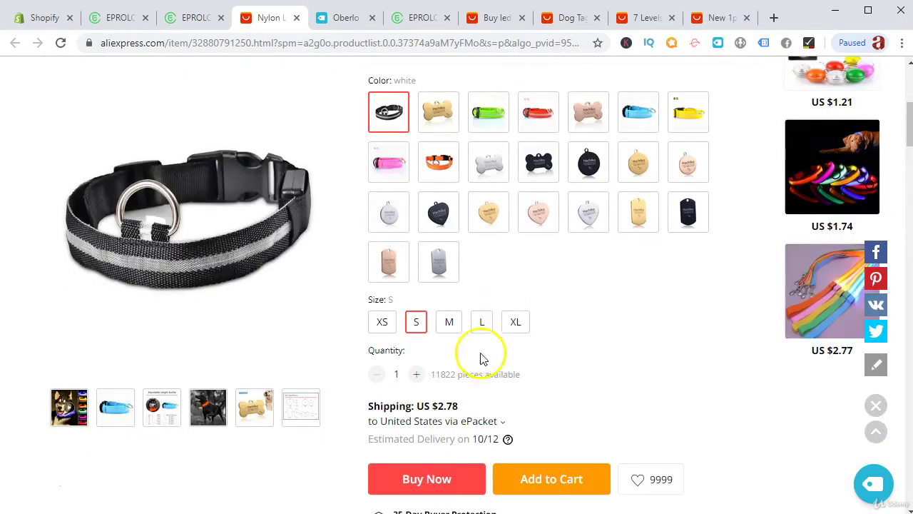
{"action": "left_click", "coordinate": [516, 426]}
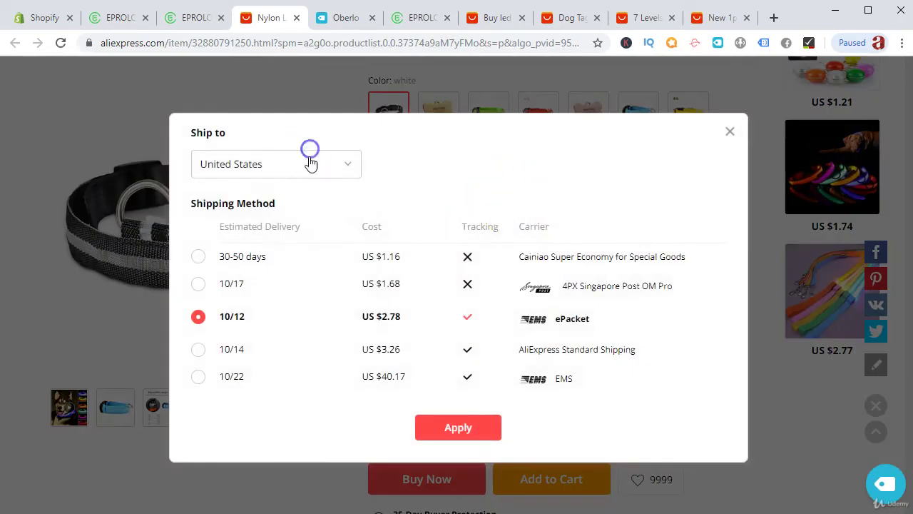
{"action": "left_click", "coordinate": [310, 161]}
{"action": "type", "text": "united"}
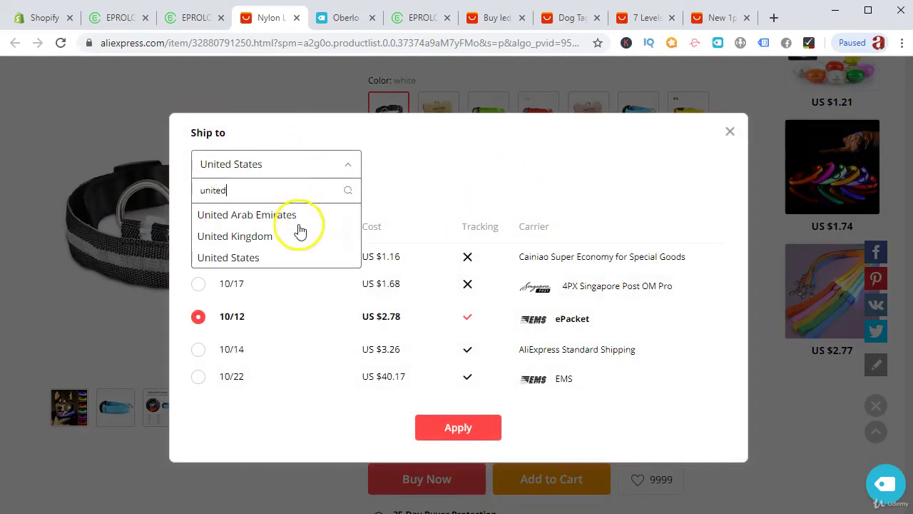
{"action": "left_click", "coordinate": [299, 234]}
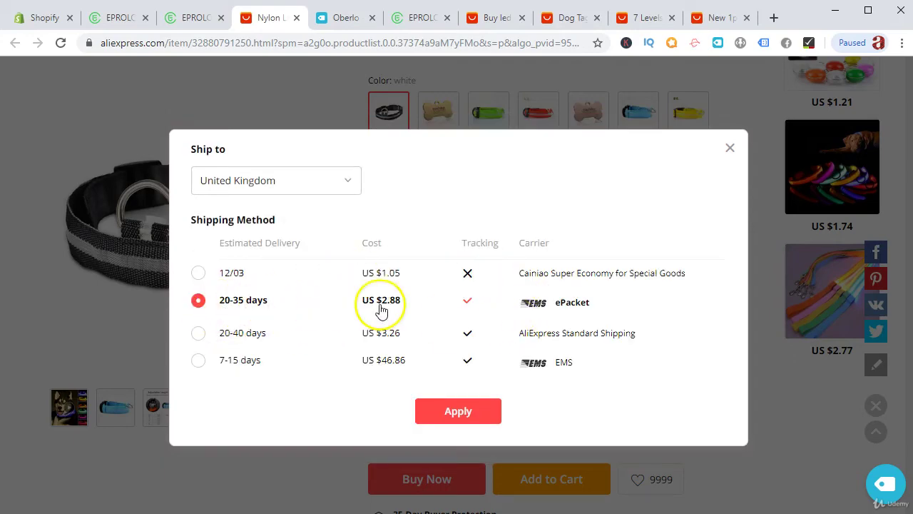
{"action": "left_click", "coordinate": [457, 414]}
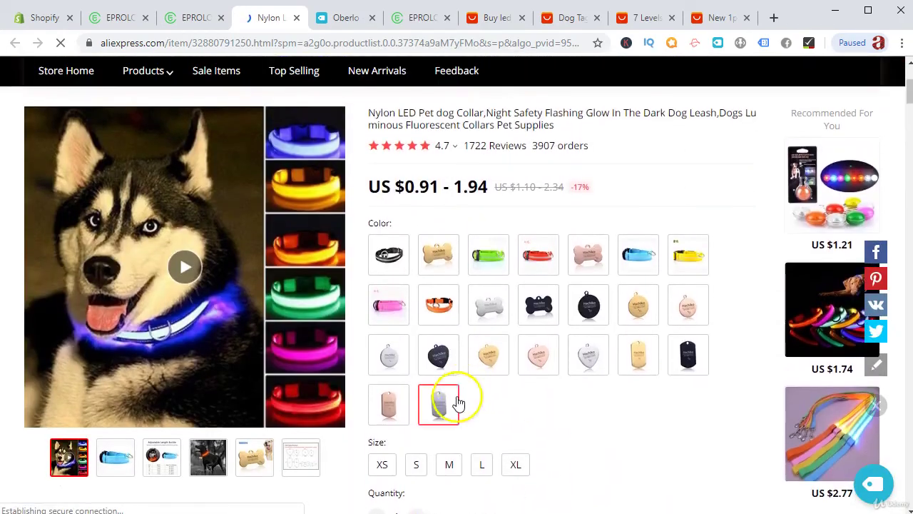
{"action": "left_click", "coordinate": [389, 254]}
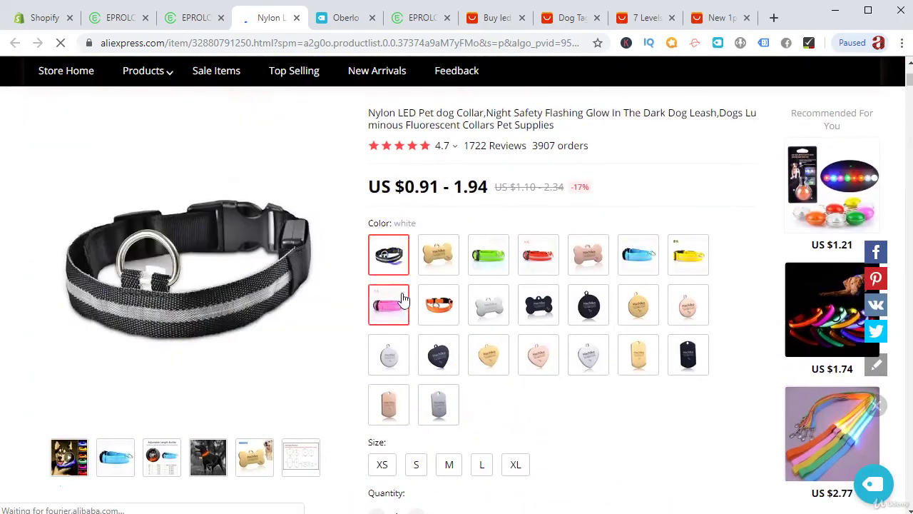
Step: Select size S for the white AliExpress collar and check its price and shipping cost
{"action": "scroll", "coordinate": [393, 321], "scroll_direction": "down", "scroll_amount": 3}
{"action": "left_click", "coordinate": [413, 246]}
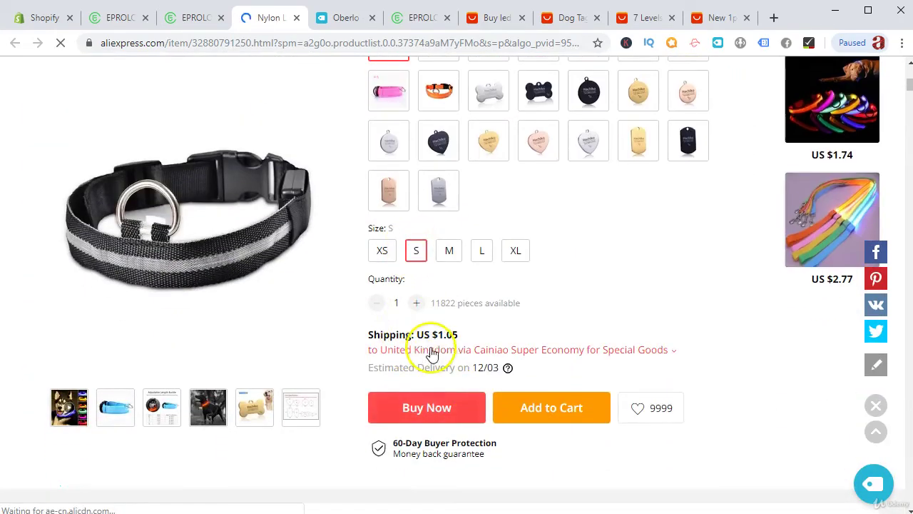
{"action": "scroll", "coordinate": [570, 242], "scroll_direction": "up", "scroll_amount": 2}
{"action": "scroll", "coordinate": [571, 245], "scroll_direction": "down", "scroll_amount": 2}
{"action": "scroll", "coordinate": [564, 259], "scroll_direction": "up", "scroll_amount": 2}
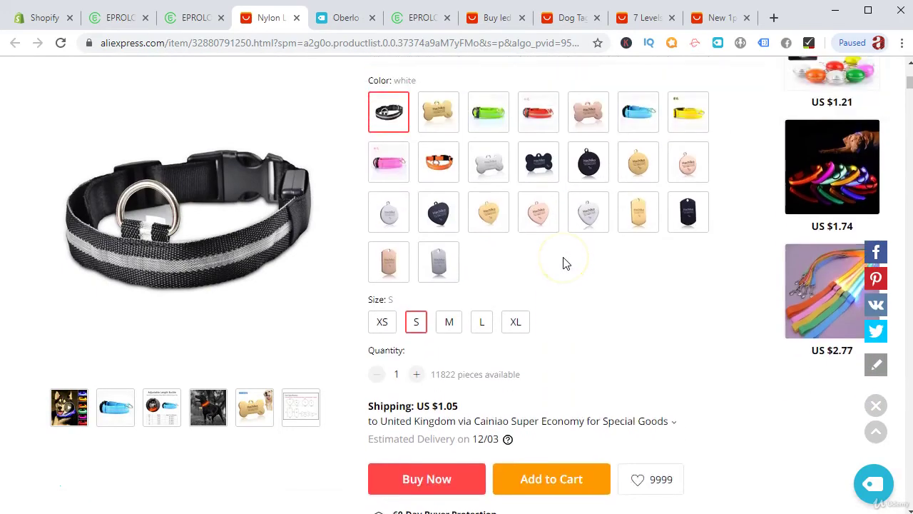
{"action": "left_click", "coordinate": [583, 294]}
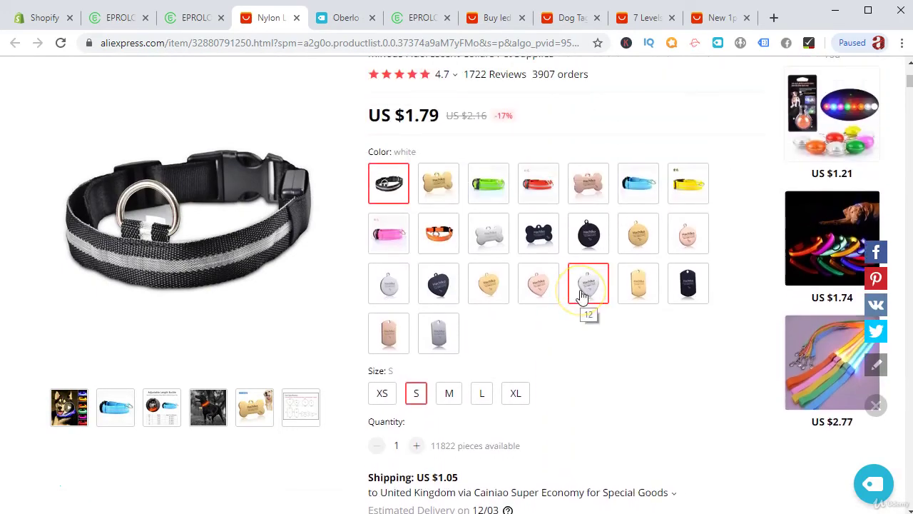
{"action": "key", "text": "super"}
{"action": "type", "text": "cal"}
{"action": "key", "text": "Return"}
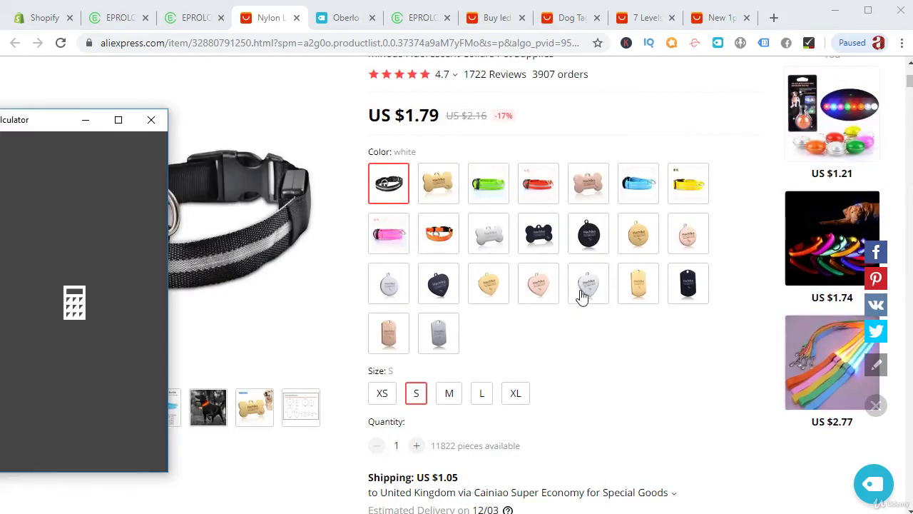
{"action": "type", "text": "1.79"}
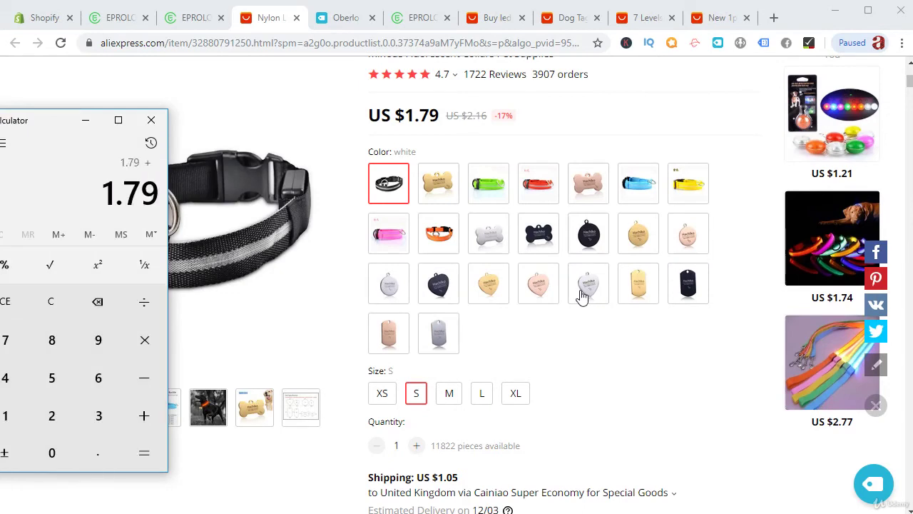
{"action": "left_click", "coordinate": [451, 479]}
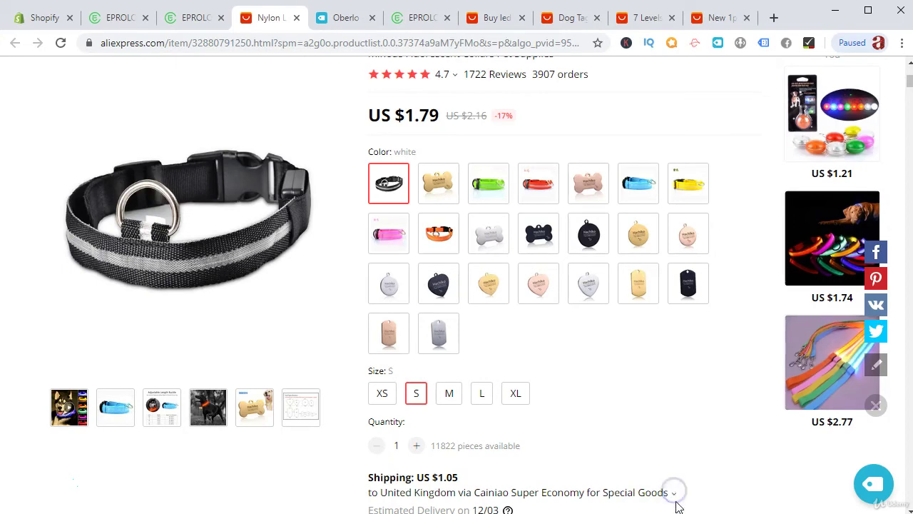
Step: Set the AliExpress collar's shipping method for the United Kingdom to ePacket
{"action": "scroll", "coordinate": [660, 498], "scroll_direction": "down", "scroll_amount": 2}
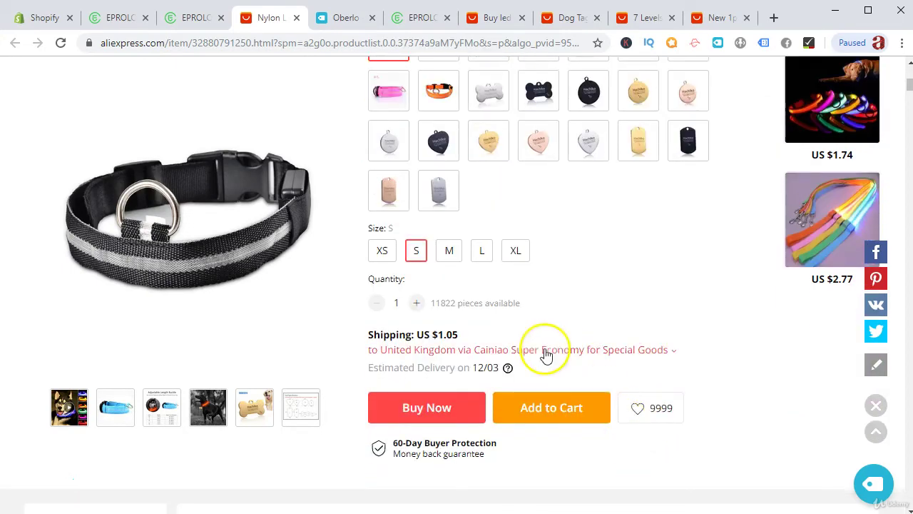
{"action": "left_click", "coordinate": [544, 353]}
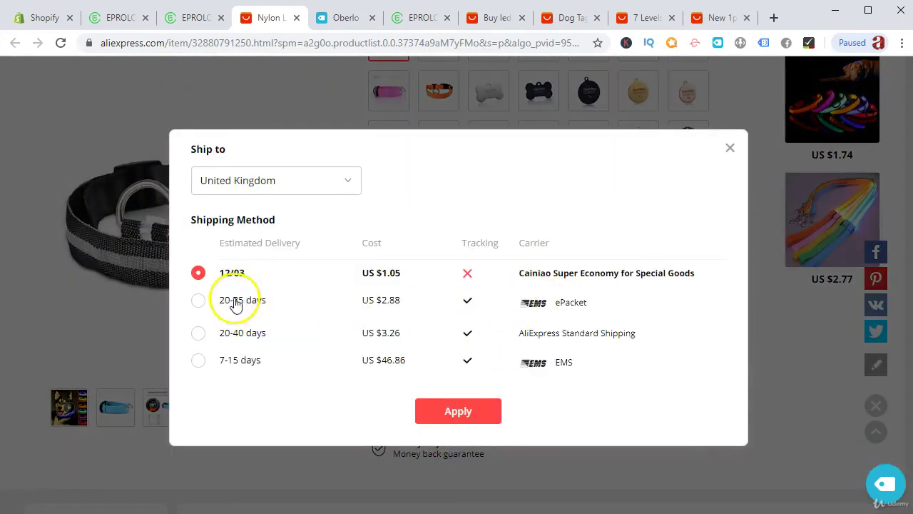
{"action": "left_click", "coordinate": [235, 301]}
{"action": "left_click", "coordinate": [455, 414]}
{"action": "scroll", "coordinate": [618, 337], "scroll_direction": "up", "scroll_amount": 3}
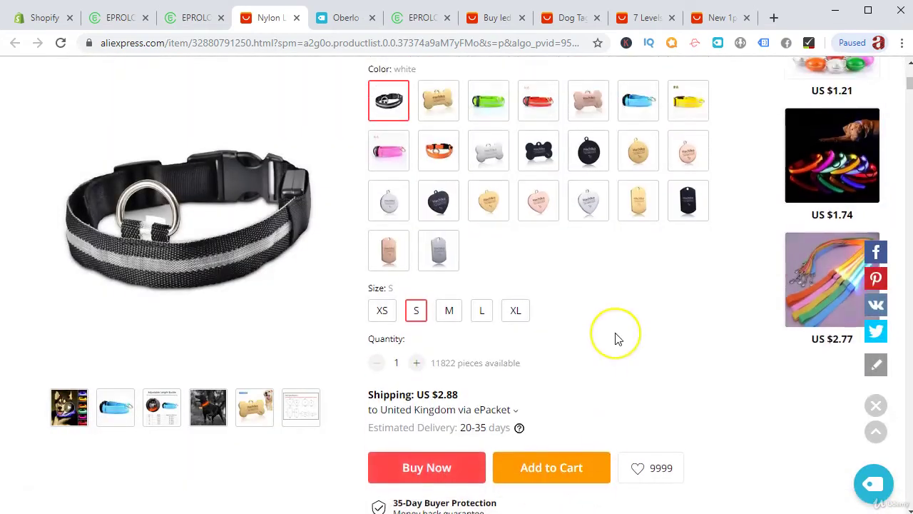
Step: Switch to Calculator and add the collar's price of 1.79 and the ePacket shipping cost of 2.88
{"action": "key", "text": "super"}
{"action": "type", "text": "ca"}
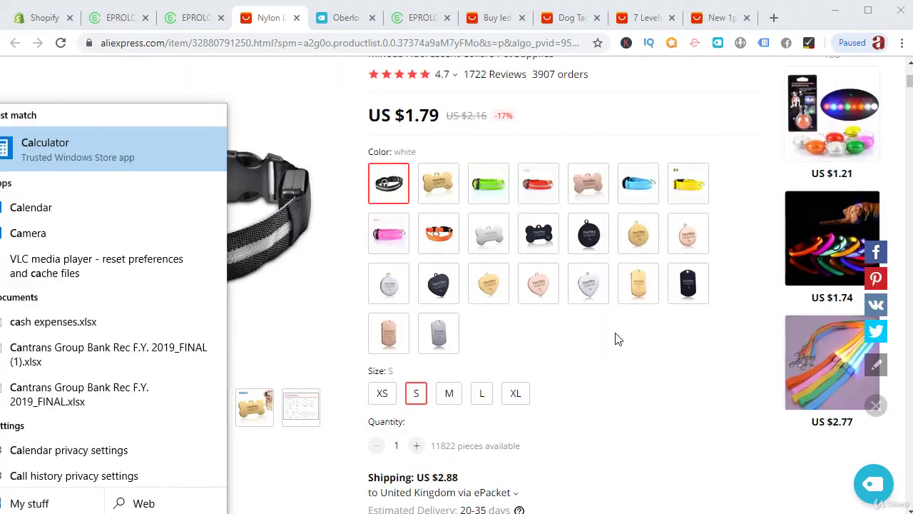
{"action": "key", "text": "Return"}
{"action": "type", "text": "1.79"}
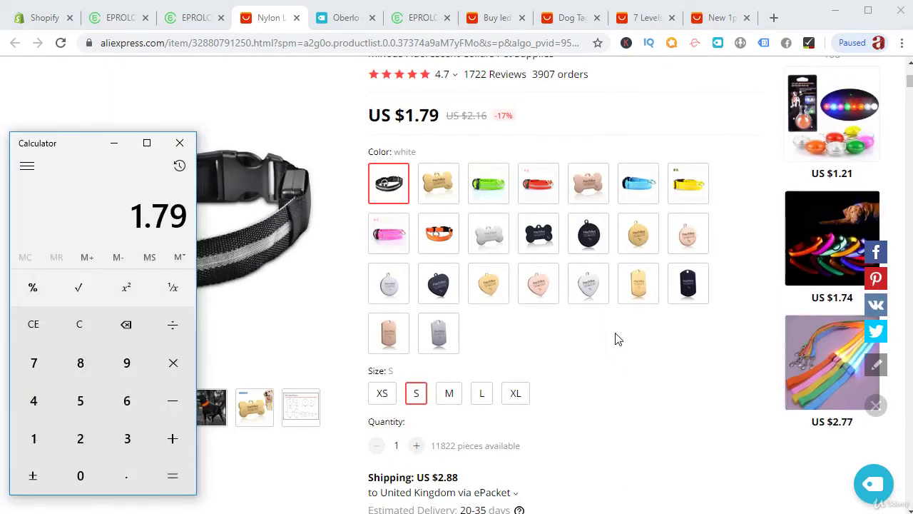
{"action": "type", "text": "+2."}
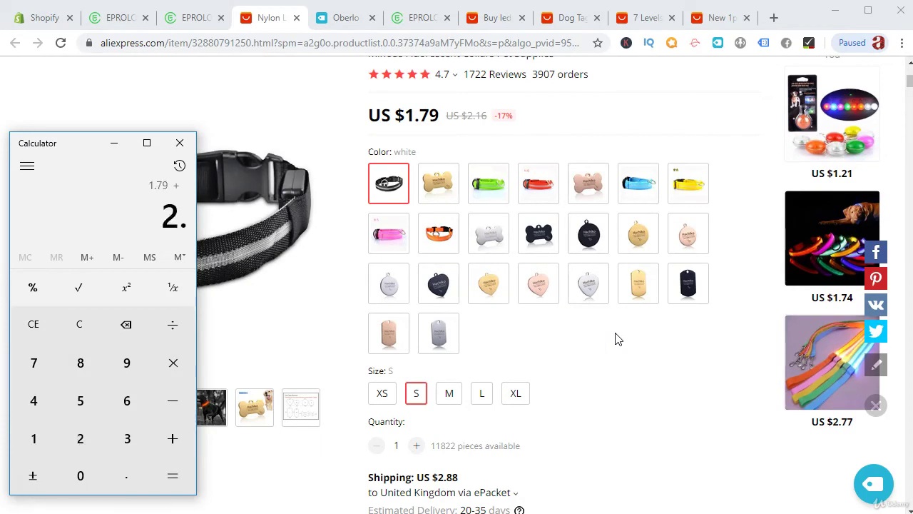
{"action": "type", "text": "88"}
{"action": "key", "text": "Return"}
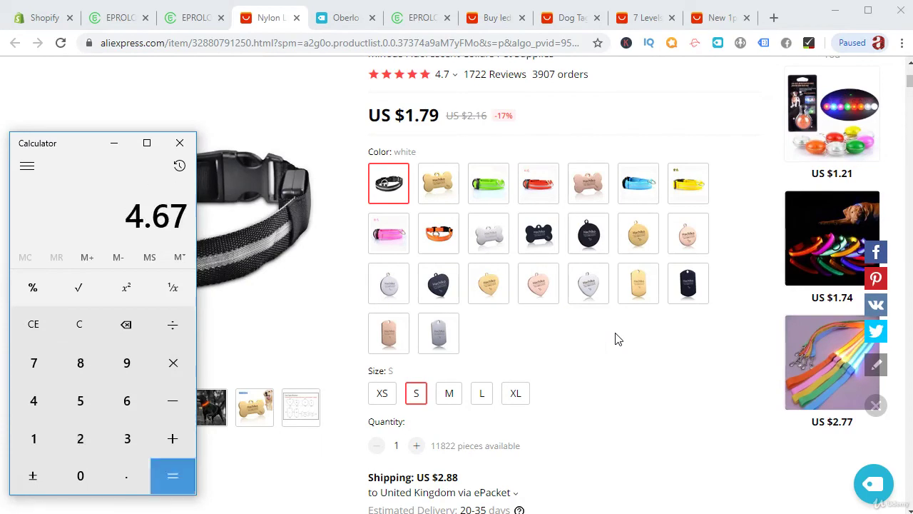
{"action": "left_click", "coordinate": [529, 418]}
{"action": "scroll", "coordinate": [563, 421], "scroll_direction": "down", "scroll_amount": 2}
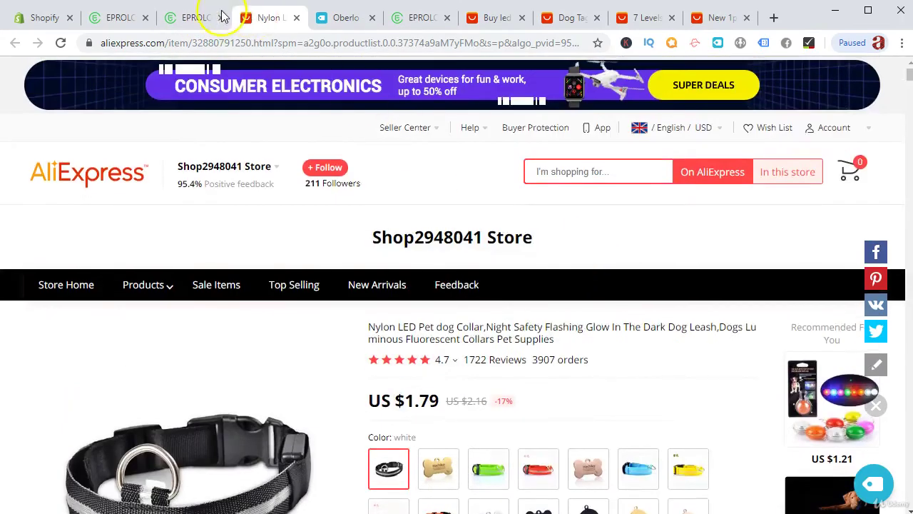
Step: Check the EPROLO camouflage collar's shipping options for the United Kingdom and close its product page
{"action": "left_click", "coordinate": [198, 18]}
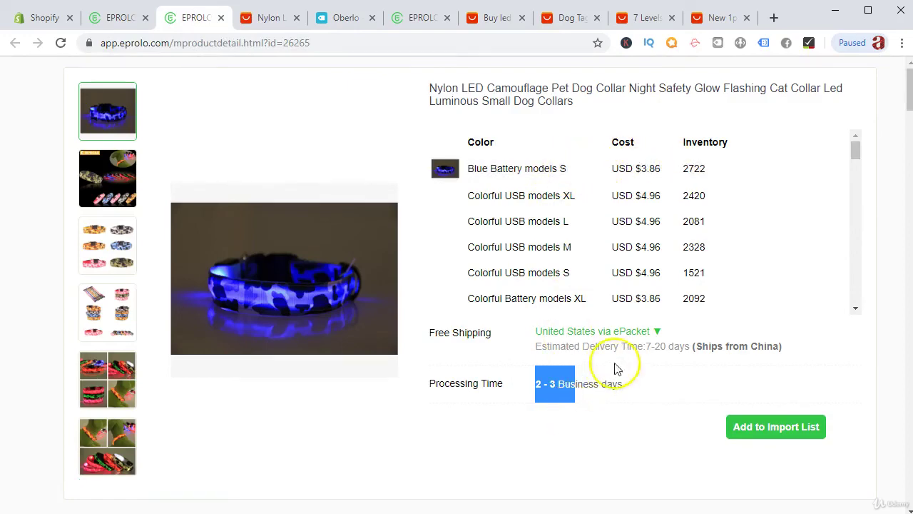
{"action": "left_click", "coordinate": [659, 331]}
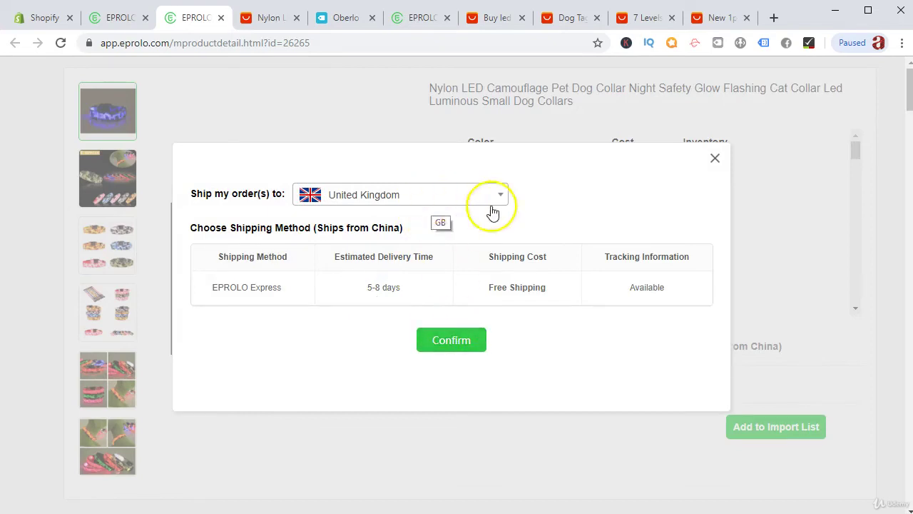
{"action": "left_click", "coordinate": [715, 158]}
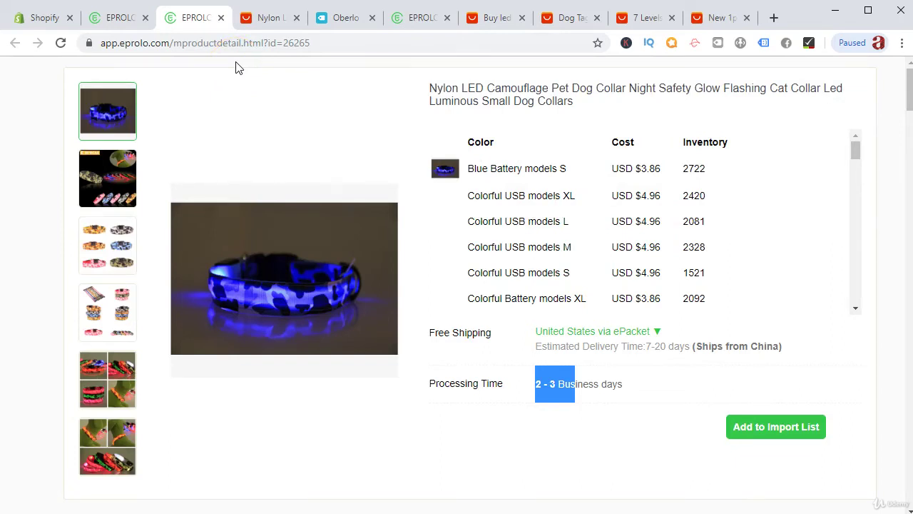
{"action": "left_click", "coordinate": [222, 19]}
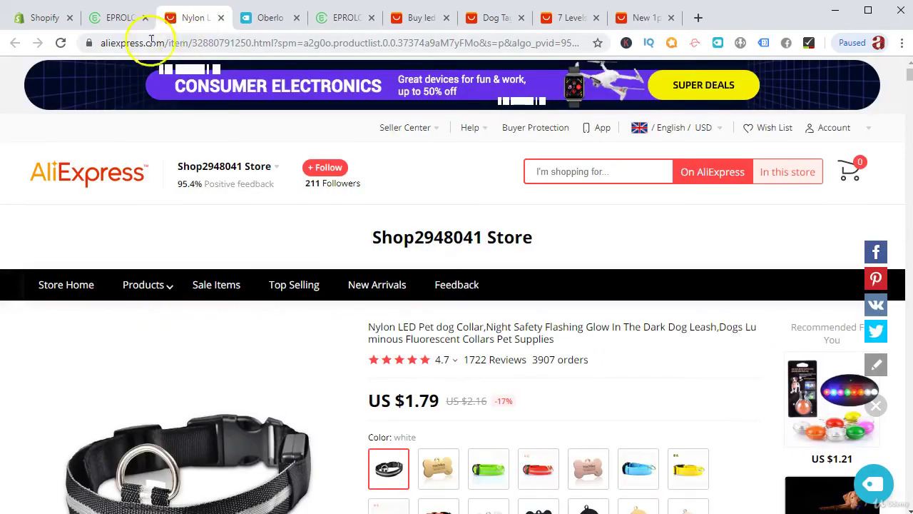
Step: Look over EPROLO's LED dog collar listings and open the account dashboard
{"action": "left_click", "coordinate": [120, 20]}
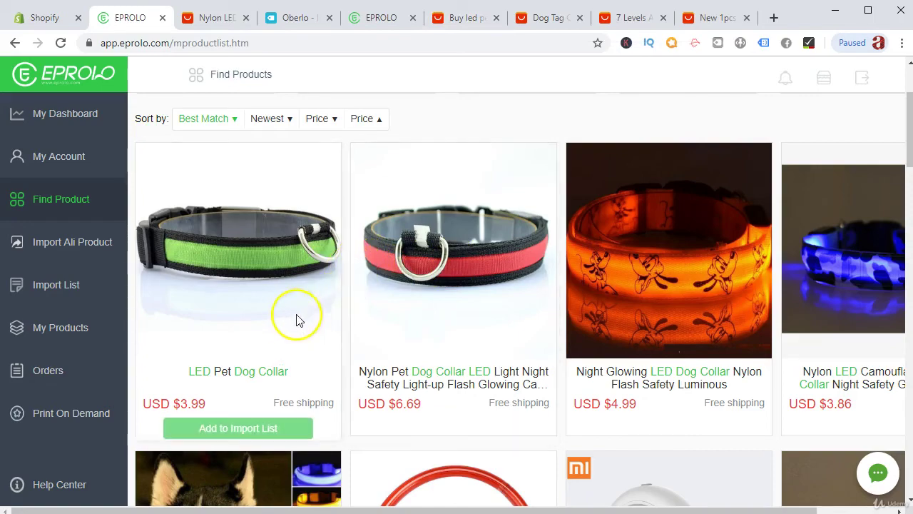
{"action": "scroll", "coordinate": [295, 320], "scroll_direction": "down", "scroll_amount": 3}
{"action": "scroll", "coordinate": [291, 323], "scroll_direction": "up", "scroll_amount": 3}
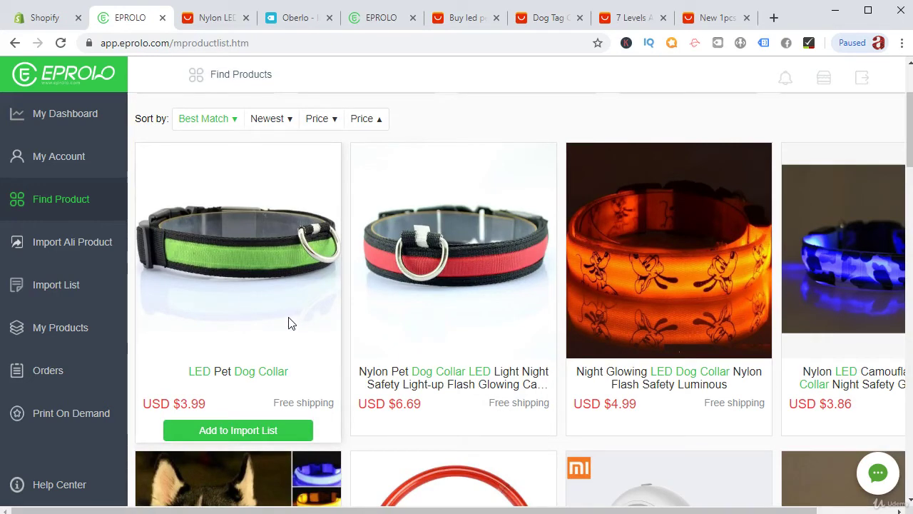
{"action": "left_click", "coordinate": [66, 109]}
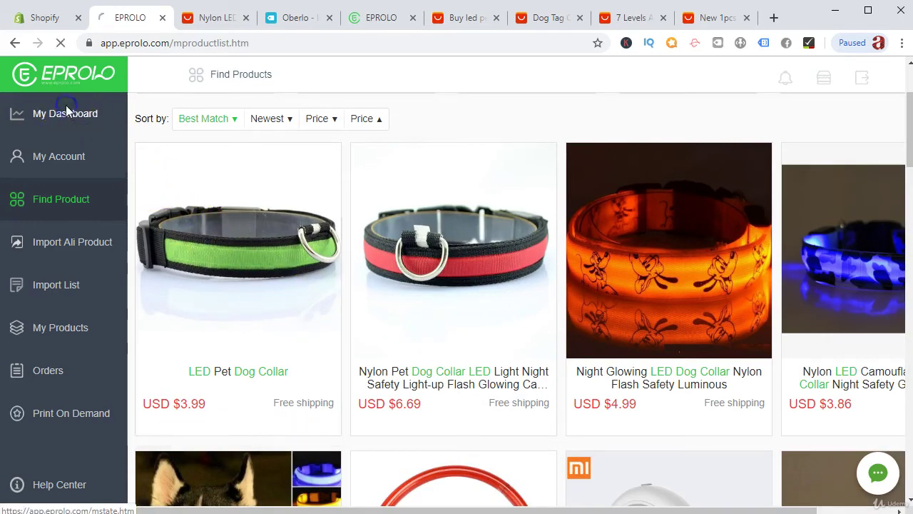
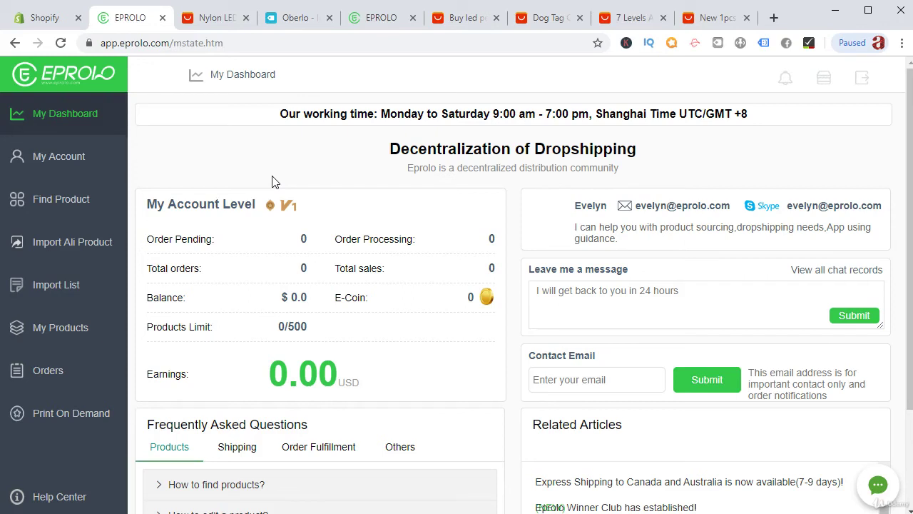
Step: View EPROLO's Orders and Print On Demand pages and return to the dashboard
{"action": "left_click", "coordinate": [60, 378]}
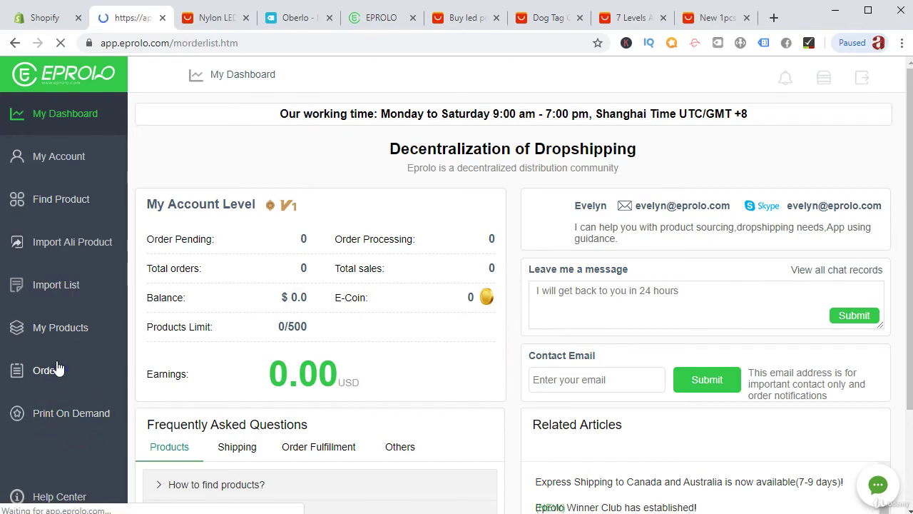
{"action": "left_click", "coordinate": [61, 419]}
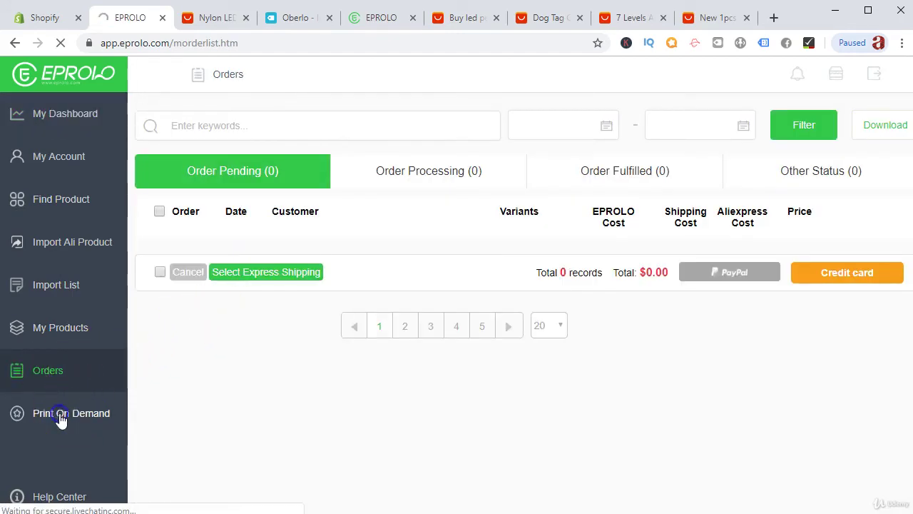
{"action": "scroll", "coordinate": [278, 385], "scroll_direction": "down", "scroll_amount": 1}
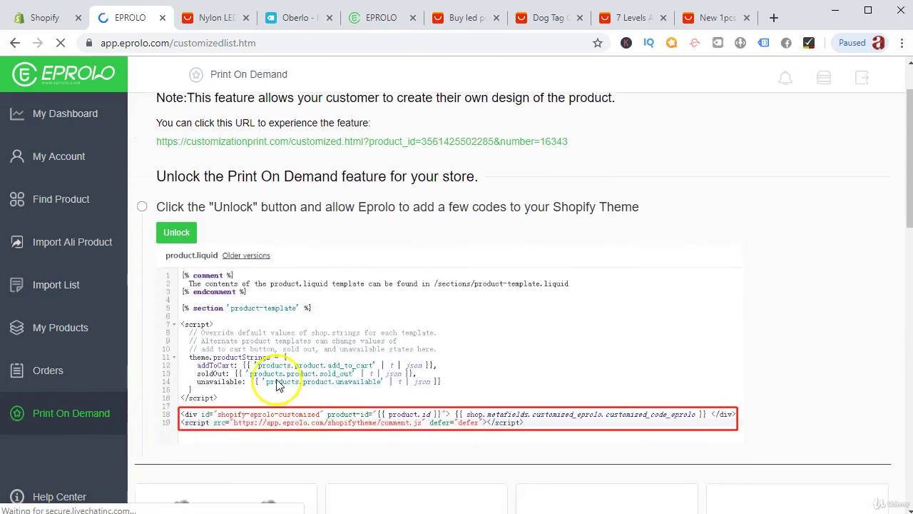
{"action": "scroll", "coordinate": [278, 385], "scroll_direction": "up", "scroll_amount": 1}
{"action": "left_click", "coordinate": [66, 118]}
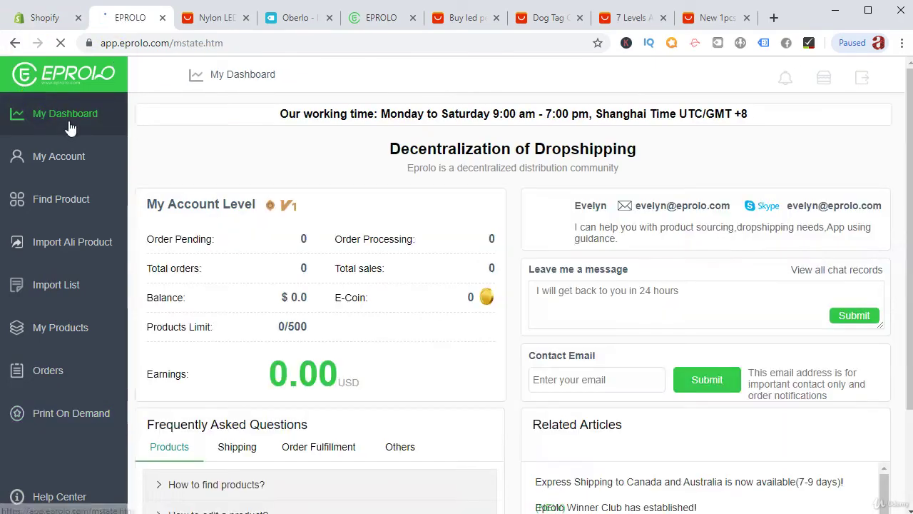
Step: Browse the dashboard's frequently asked questions on other topics, order fulfillment, shipping and products
{"action": "scroll", "coordinate": [440, 198], "scroll_direction": "down", "scroll_amount": 2}
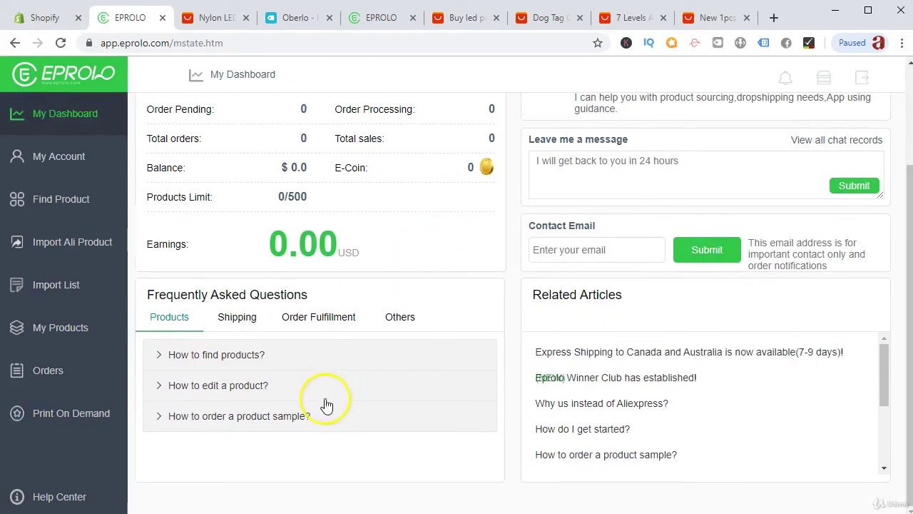
{"action": "left_click", "coordinate": [401, 318]}
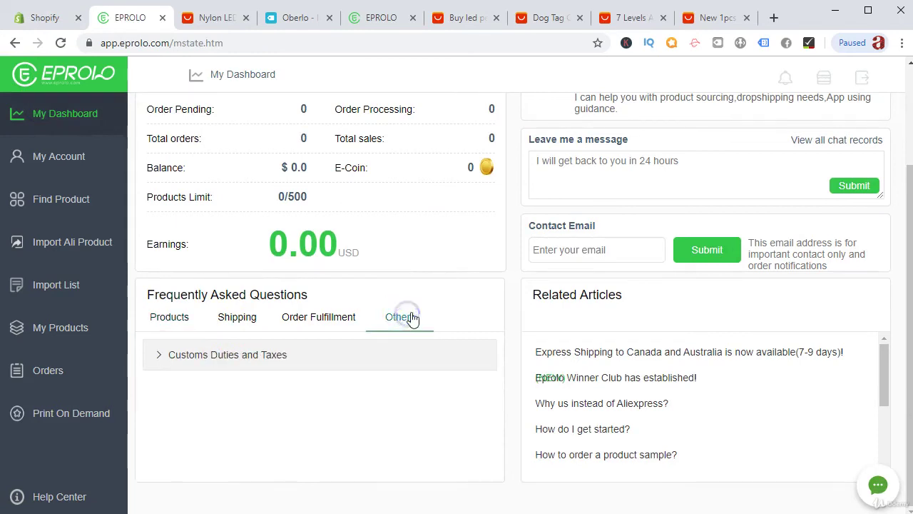
{"action": "left_click", "coordinate": [319, 322]}
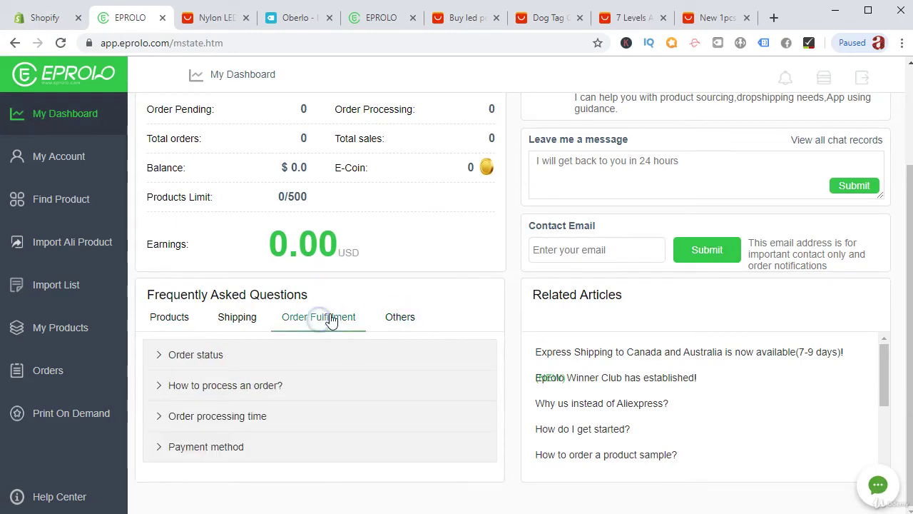
{"action": "left_click", "coordinate": [230, 327]}
{"action": "left_click", "coordinate": [173, 326]}
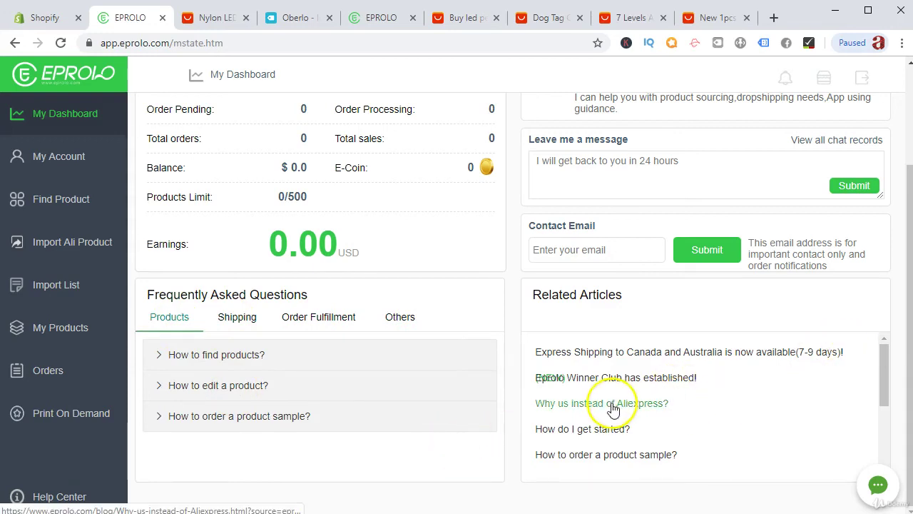
Step: Open the Eprolo Winner Club article in a new tab, and go from the dashboard to the Find Products page
{"action": "right_click", "coordinate": [652, 378]}
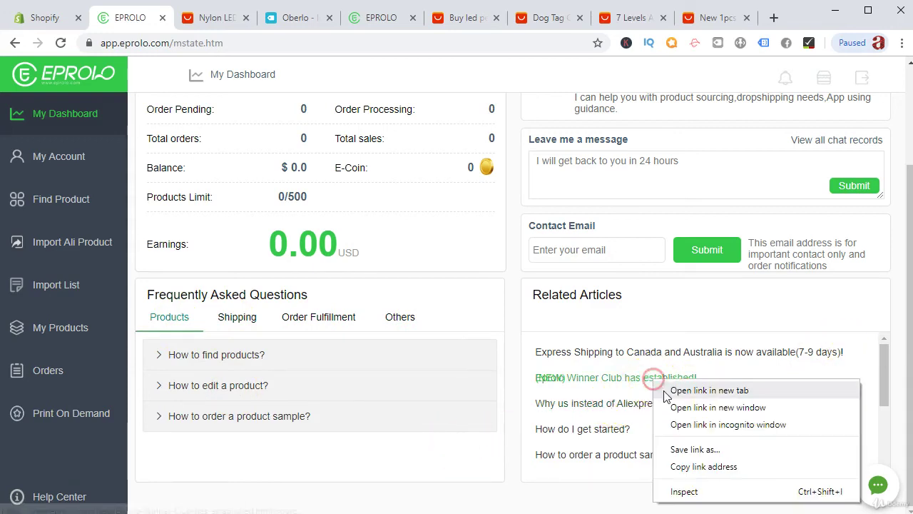
{"action": "left_click", "coordinate": [666, 394]}
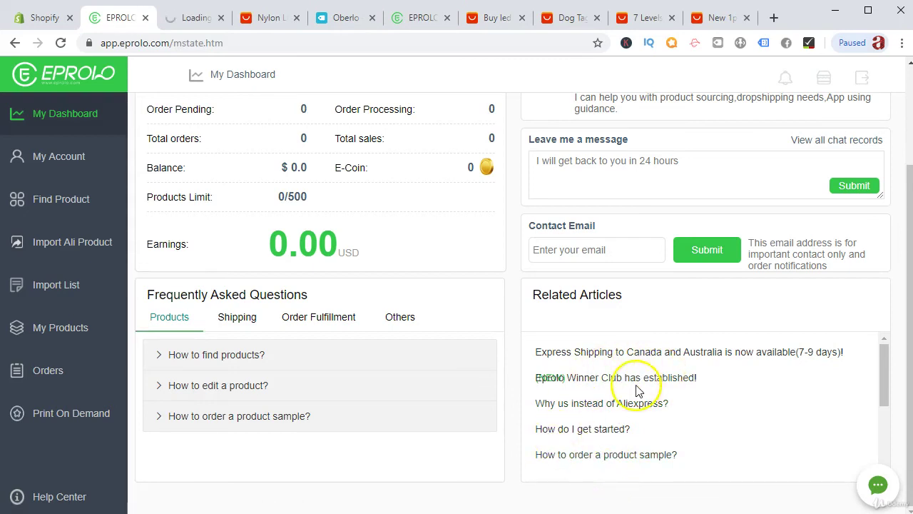
{"action": "scroll", "coordinate": [652, 381], "scroll_direction": "up", "scroll_amount": 1}
{"action": "scroll", "coordinate": [649, 392], "scroll_direction": "down", "scroll_amount": 1}
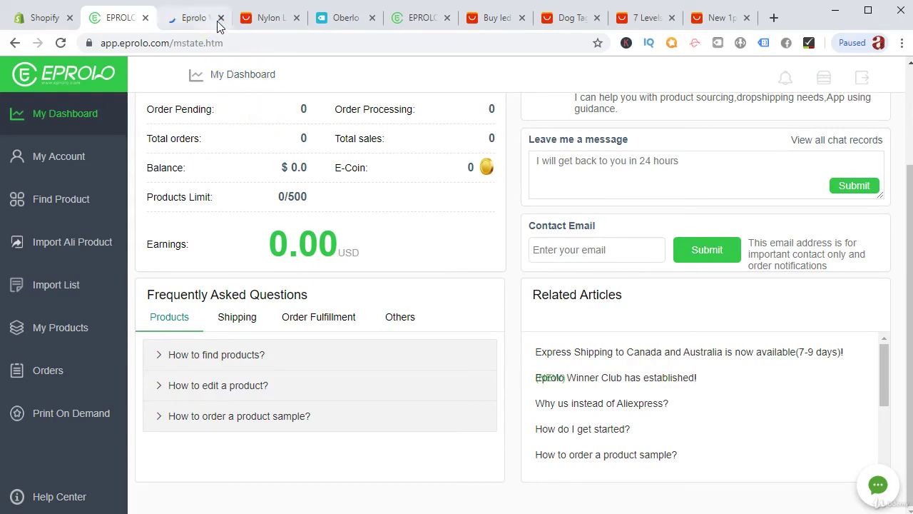
{"action": "scroll", "coordinate": [278, 179], "scroll_direction": "up", "scroll_amount": 2}
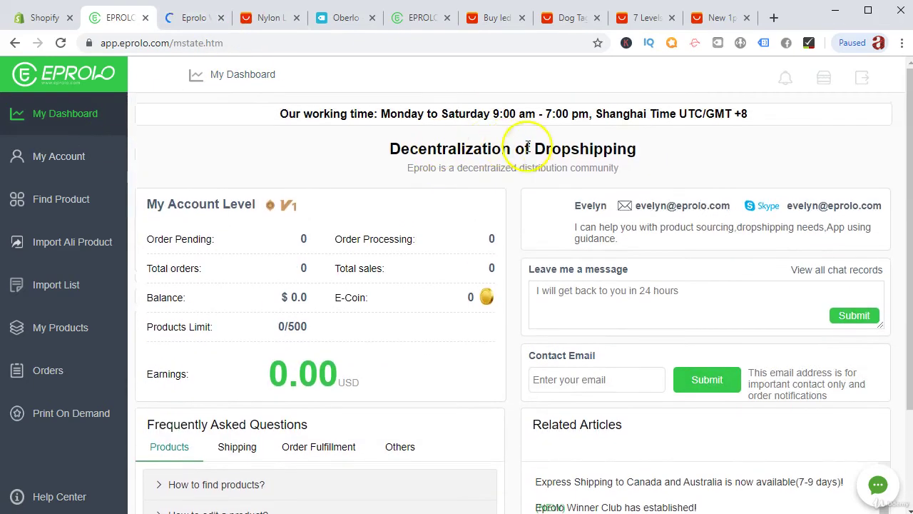
{"action": "left_click", "coordinate": [62, 216]}
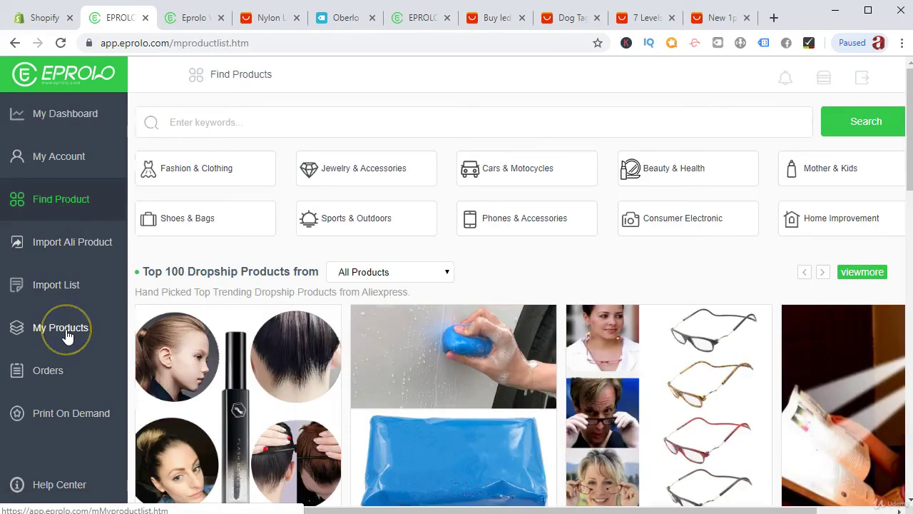
Step: Open EPROLO's Help Center, and read the membership requirement in the Eprolo Winner Club article
{"action": "left_click", "coordinate": [94, 483]}
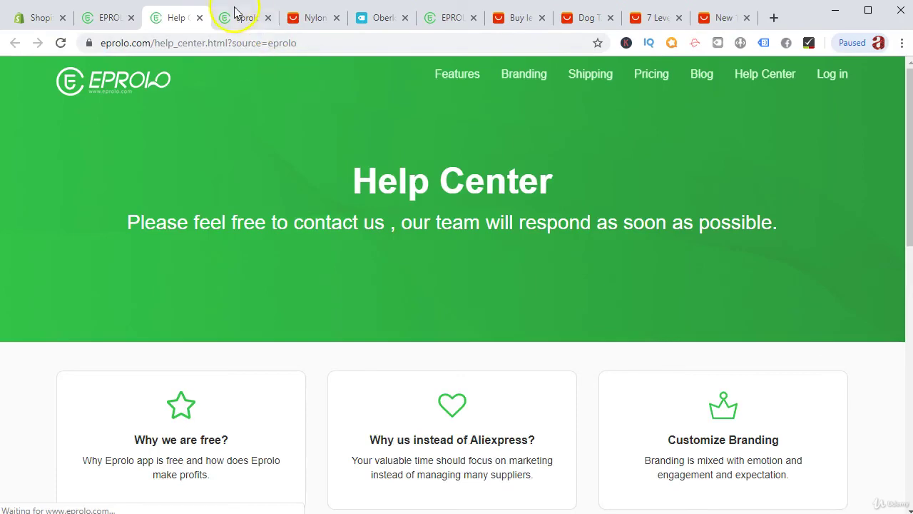
{"action": "left_click", "coordinate": [241, 18]}
{"action": "scroll", "coordinate": [396, 211], "scroll_direction": "down", "scroll_amount": 1}
{"action": "scroll", "coordinate": [396, 211], "scroll_direction": "down", "scroll_amount": 4}
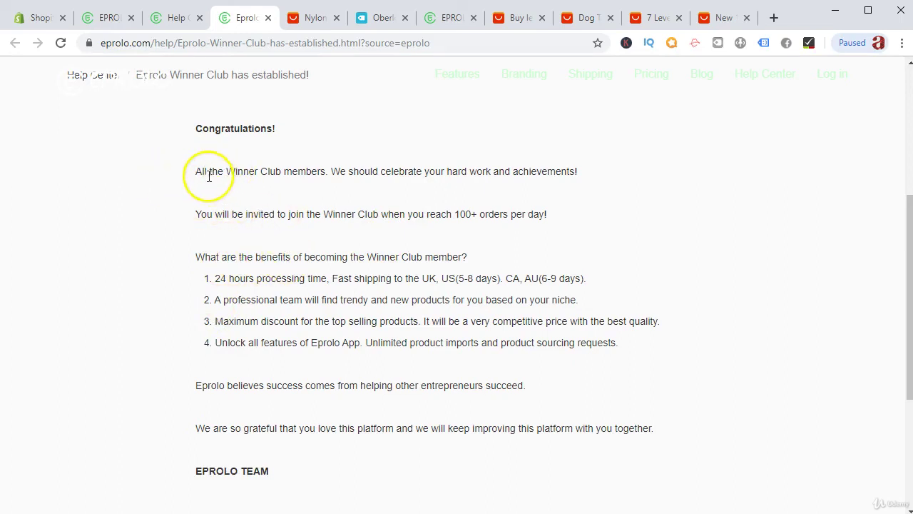
{"action": "left_click_drag", "start_coordinate": [321, 172], "coordinate": [426, 197]}
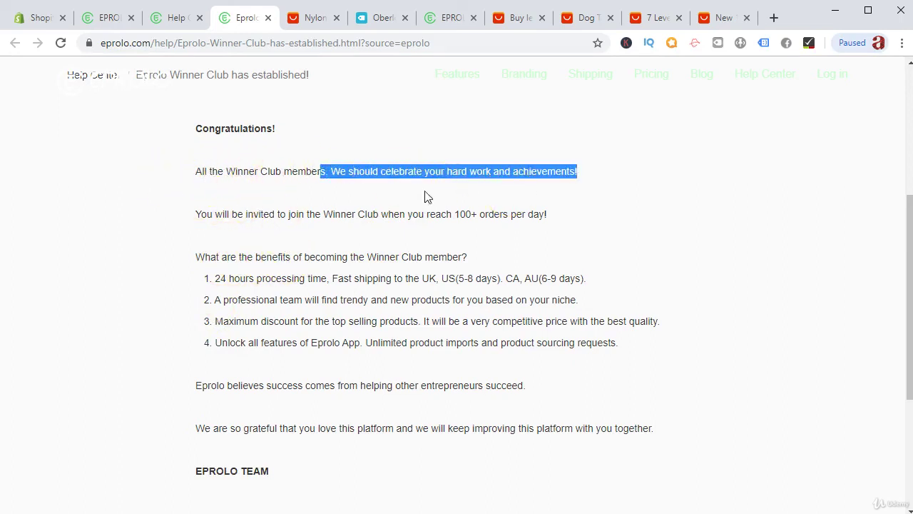
{"action": "left_click", "coordinate": [236, 224]}
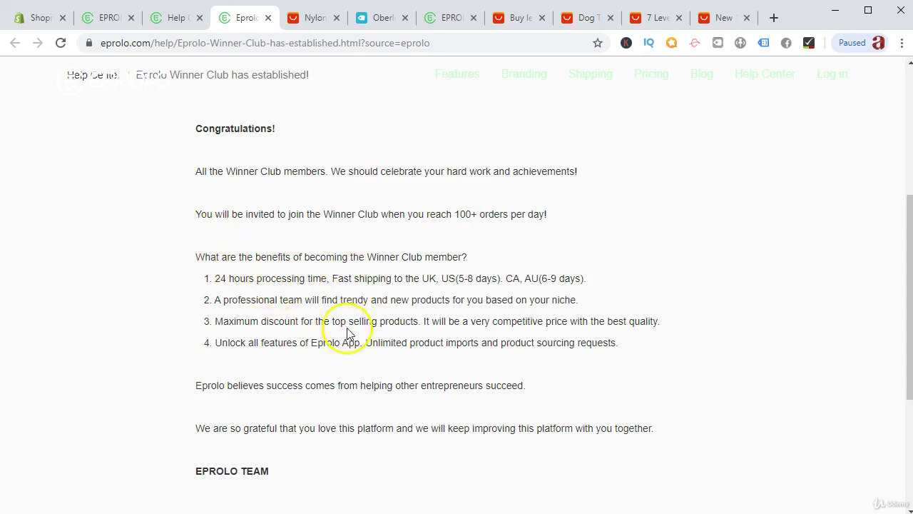
Step: Examine the Winner Club article's list of member benefits, covering shipping times, product research, discounts and unlocked app features
{"action": "left_click_drag", "start_coordinate": [321, 278], "coordinate": [564, 280]}
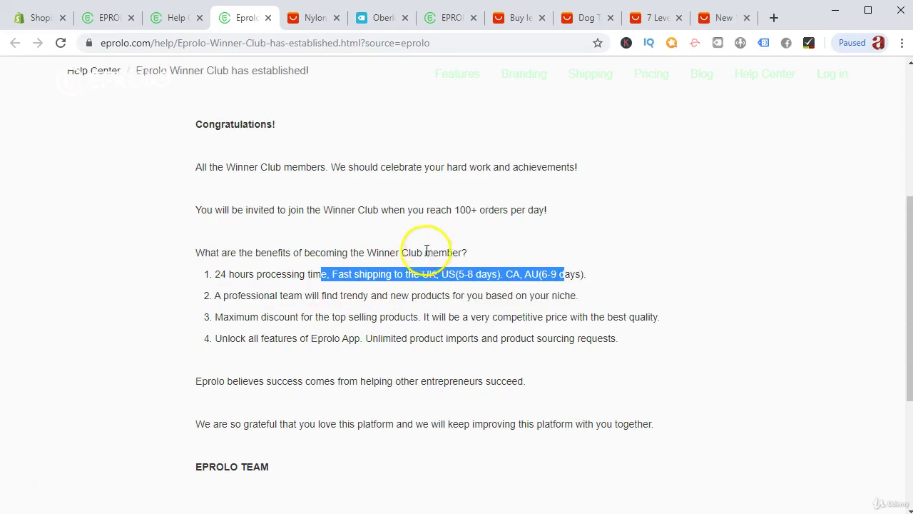
{"action": "scroll", "coordinate": [426, 250], "scroll_direction": "down", "scroll_amount": 1}
{"action": "left_click_drag", "start_coordinate": [222, 229], "coordinate": [590, 223]}
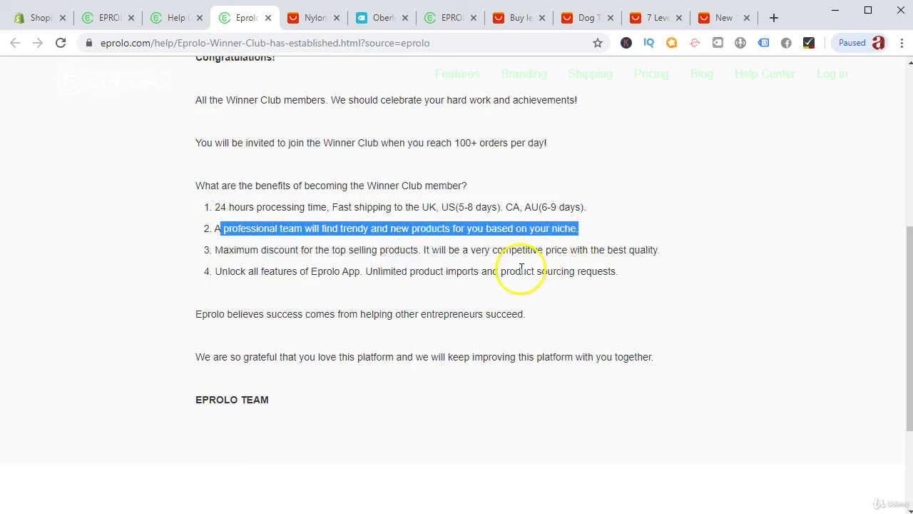
{"action": "left_click_drag", "start_coordinate": [228, 249], "coordinate": [449, 265]}
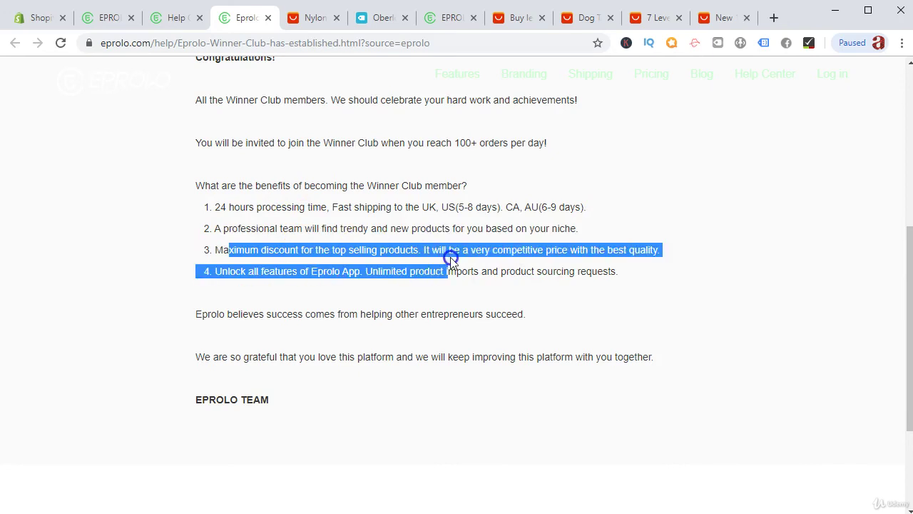
{"action": "left_click_drag", "start_coordinate": [427, 143], "coordinate": [532, 159]}
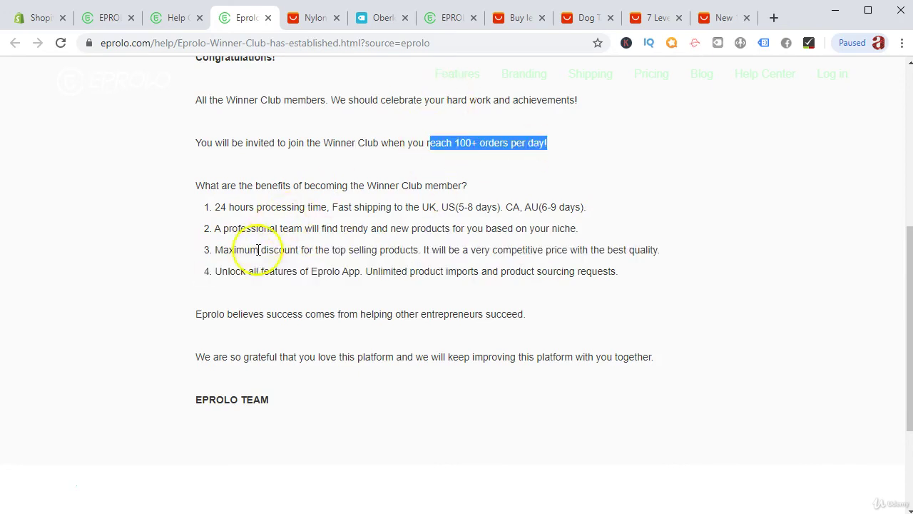
{"action": "scroll", "coordinate": [257, 251], "scroll_direction": "down", "scroll_amount": 1}
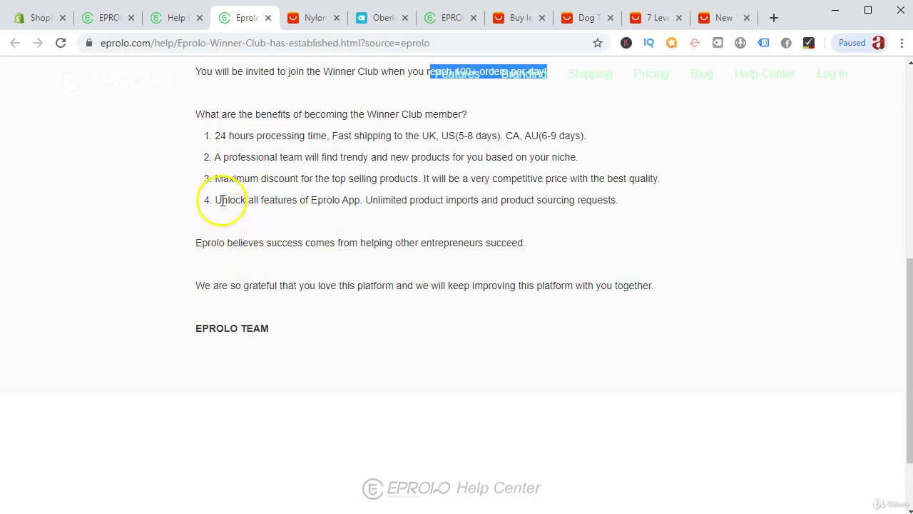
{"action": "left_click_drag", "start_coordinate": [221, 199], "coordinate": [419, 200]}
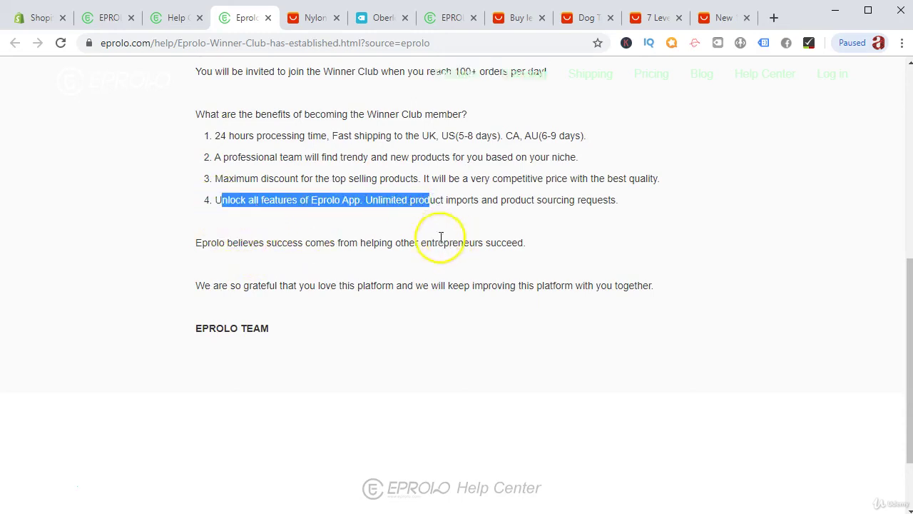
Step: Open the EPROLO account page and examine the V1 level's sales range, products limit and multiple items order discount
{"action": "left_click", "coordinate": [121, 19]}
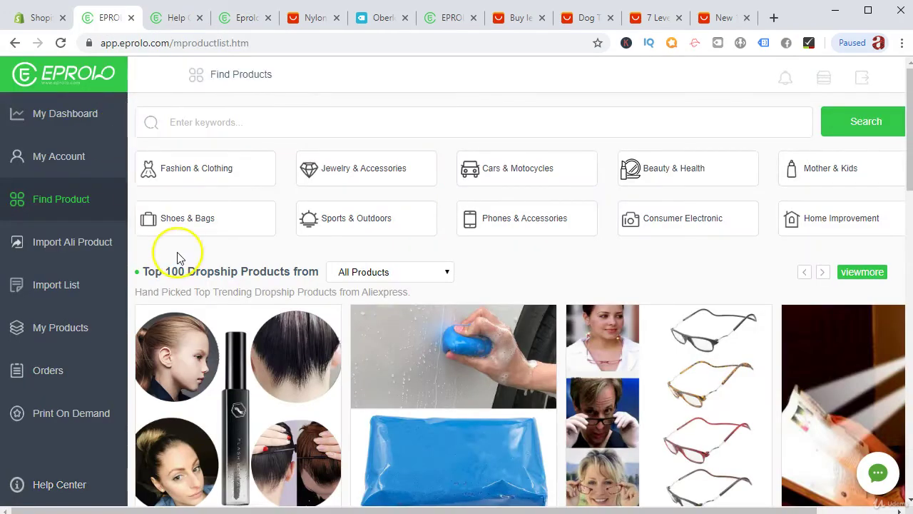
{"action": "left_click", "coordinate": [62, 157]}
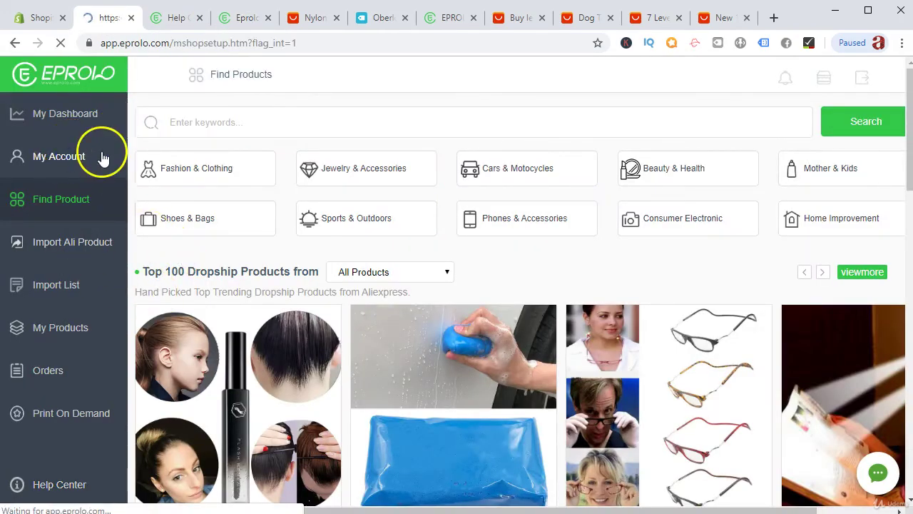
{"action": "scroll", "coordinate": [485, 269], "scroll_direction": "down", "scroll_amount": 2}
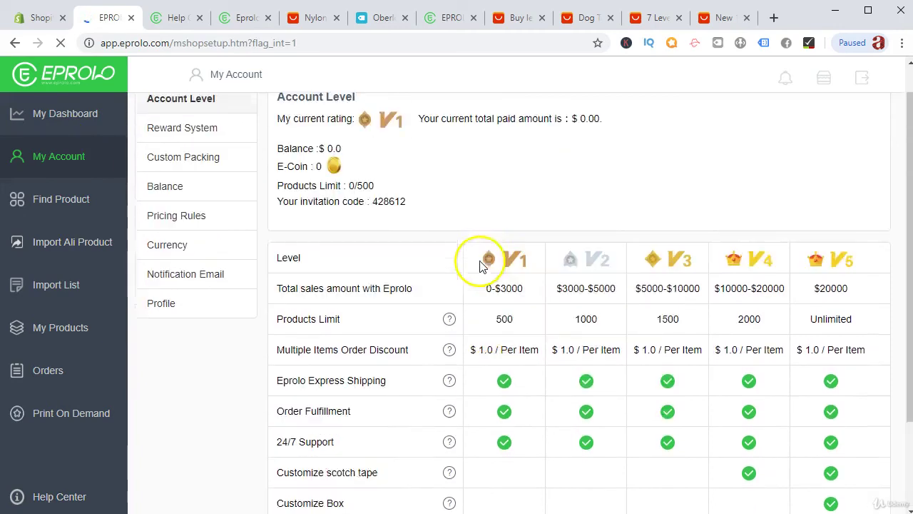
{"action": "scroll", "coordinate": [356, 296], "scroll_direction": "down", "scroll_amount": 1}
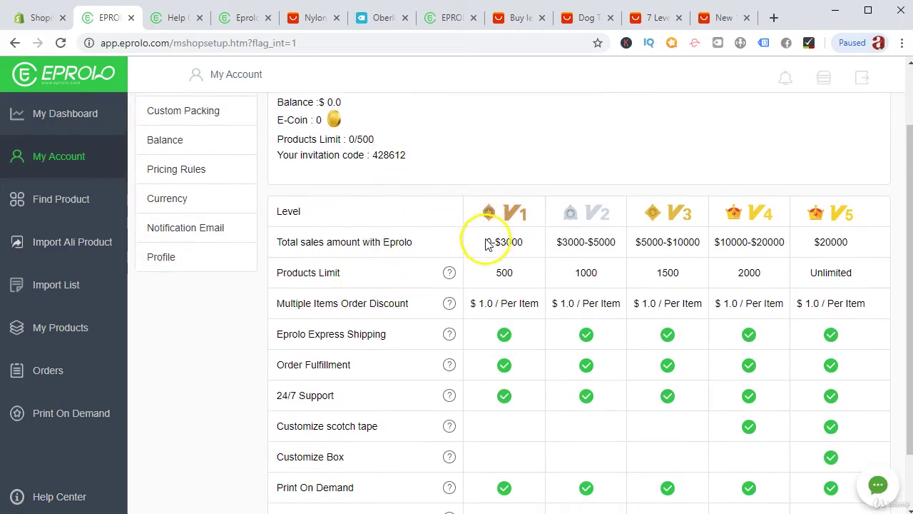
{"action": "left_click_drag", "start_coordinate": [485, 243], "coordinate": [520, 244]}
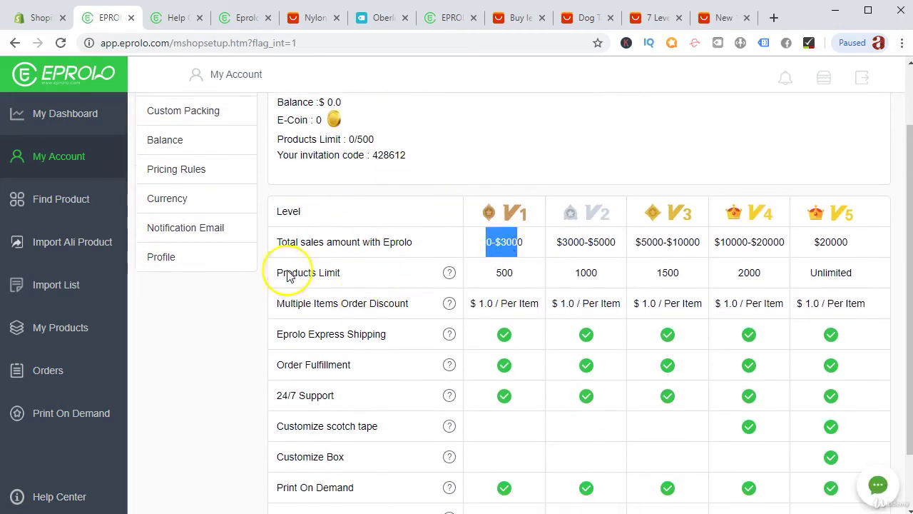
{"action": "left_click_drag", "start_coordinate": [494, 274], "coordinate": [540, 277]}
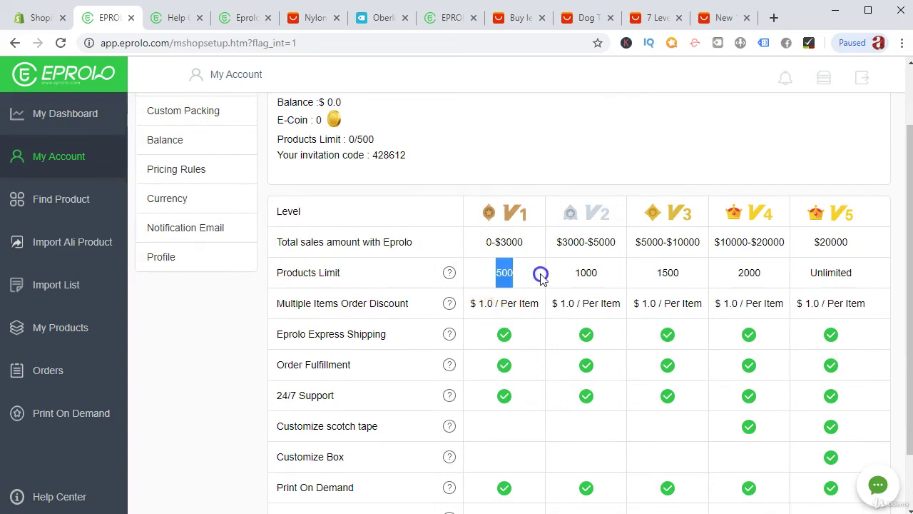
{"action": "left_click_drag", "start_coordinate": [273, 304], "coordinate": [422, 313]}
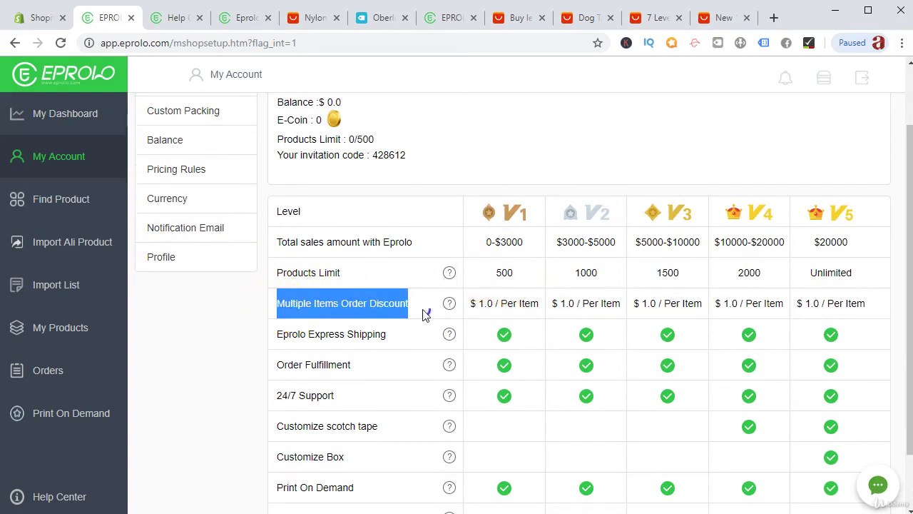
{"action": "left_click_drag", "start_coordinate": [478, 303], "coordinate": [555, 312]}
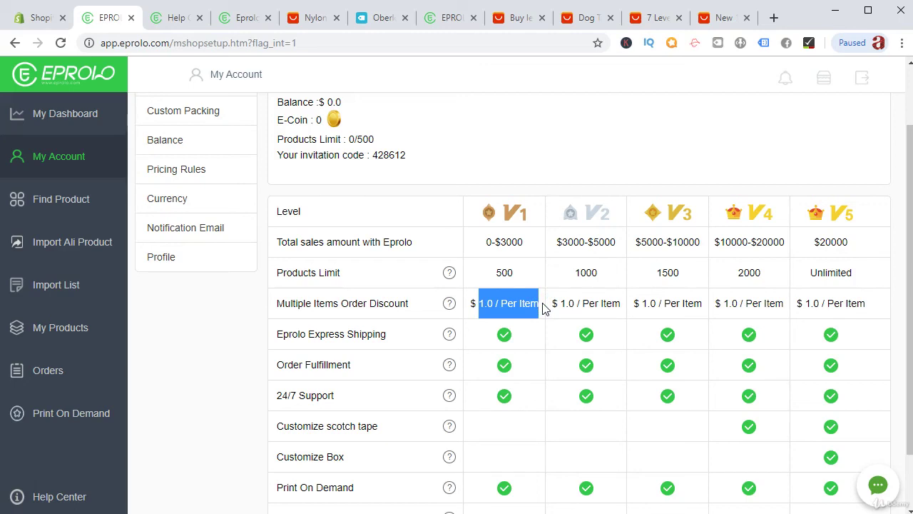
{"action": "left_click_drag", "start_coordinate": [542, 303], "coordinate": [486, 314]}
{"action": "left_click_drag", "start_coordinate": [487, 319], "coordinate": [494, 317]}
Step: Look over the account level summary and the remaining benefits of levels V1 to V5
{"action": "scroll", "coordinate": [428, 244], "scroll_direction": "up", "scroll_amount": 1}
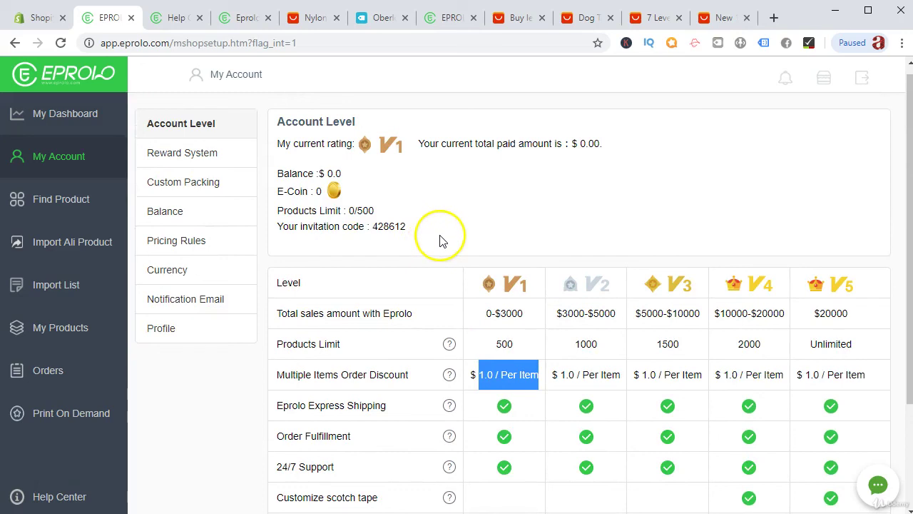
{"action": "left_click", "coordinate": [485, 385]}
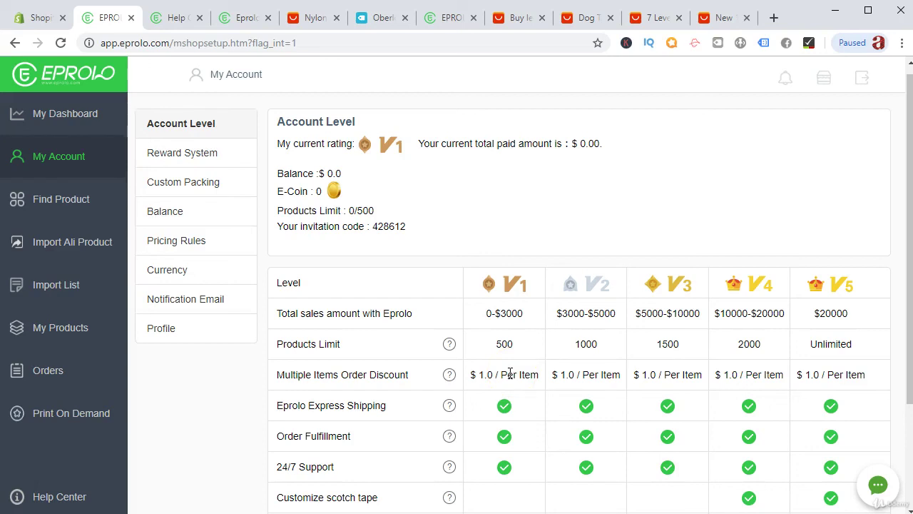
{"action": "scroll", "coordinate": [506, 391], "scroll_direction": "down", "scroll_amount": 2}
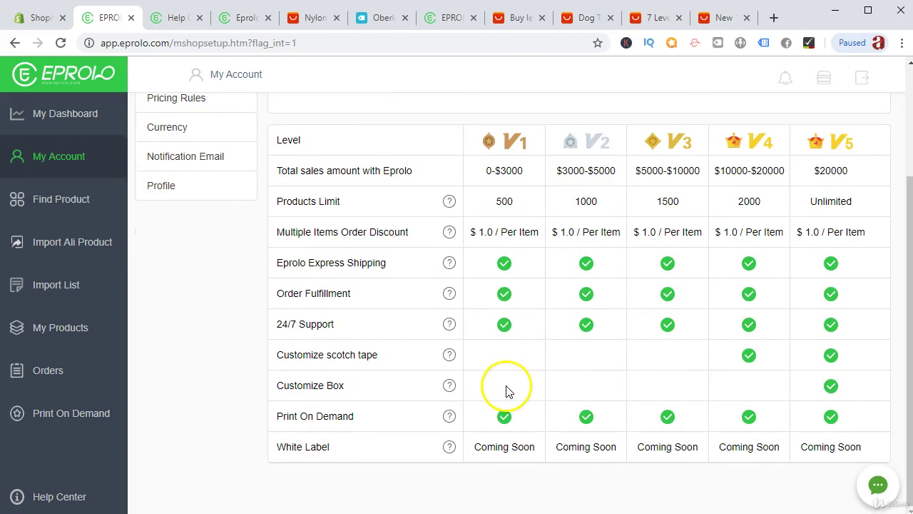
{"action": "scroll", "coordinate": [507, 391], "scroll_direction": "up", "scroll_amount": 2}
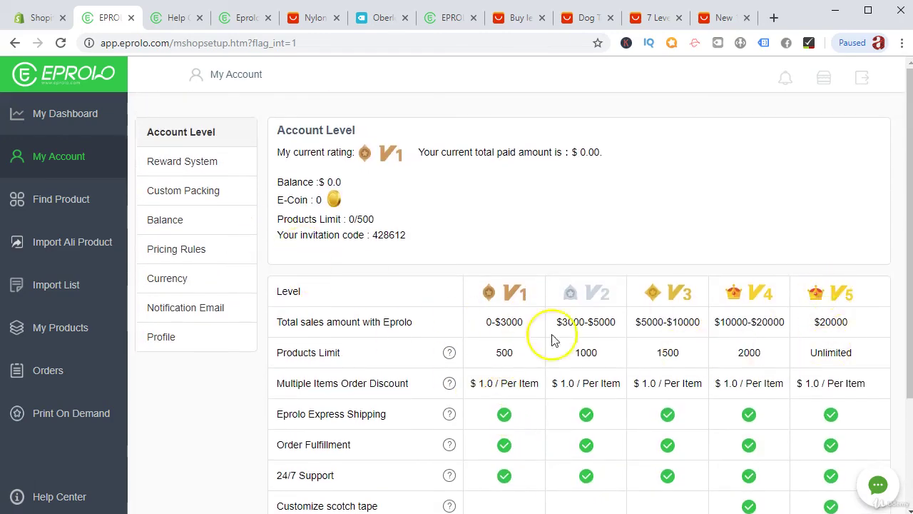
Step: Return to the EPROLO dashboard and switch to the Shopify admin's Apps page
{"action": "left_click", "coordinate": [78, 120]}
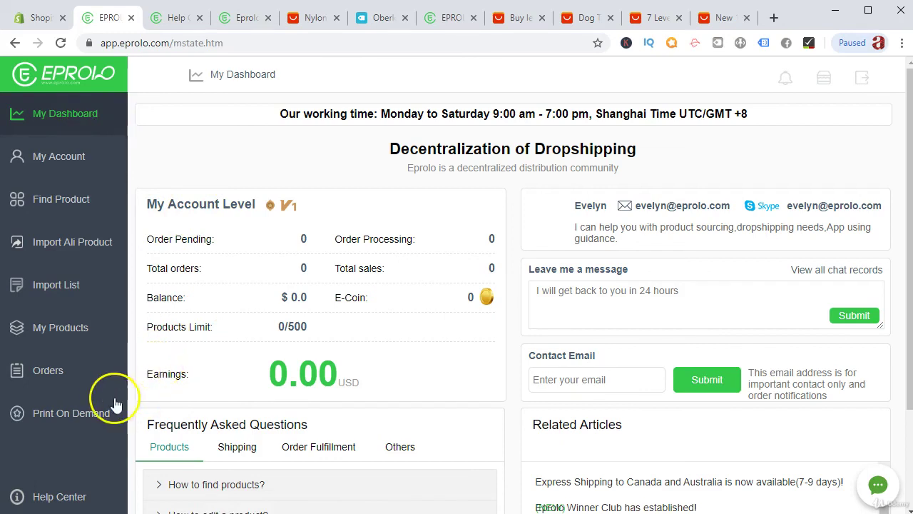
{"action": "left_click", "coordinate": [37, 18]}
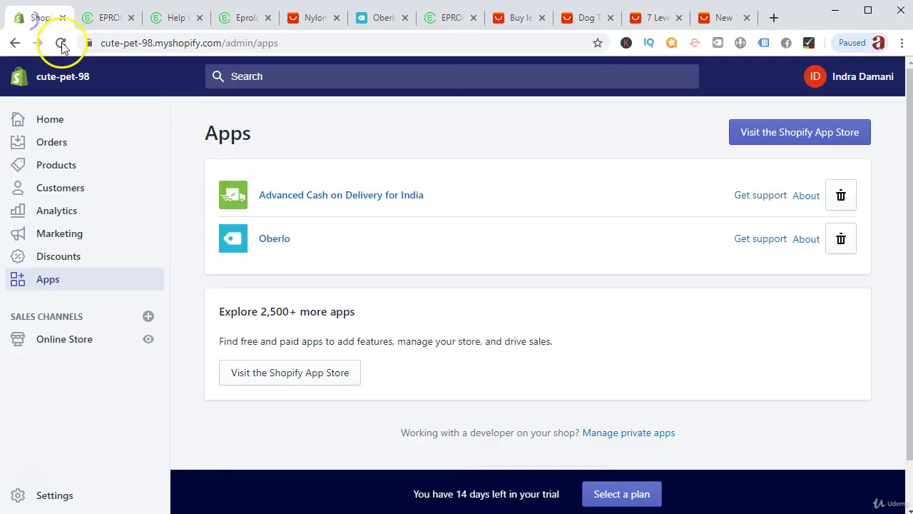